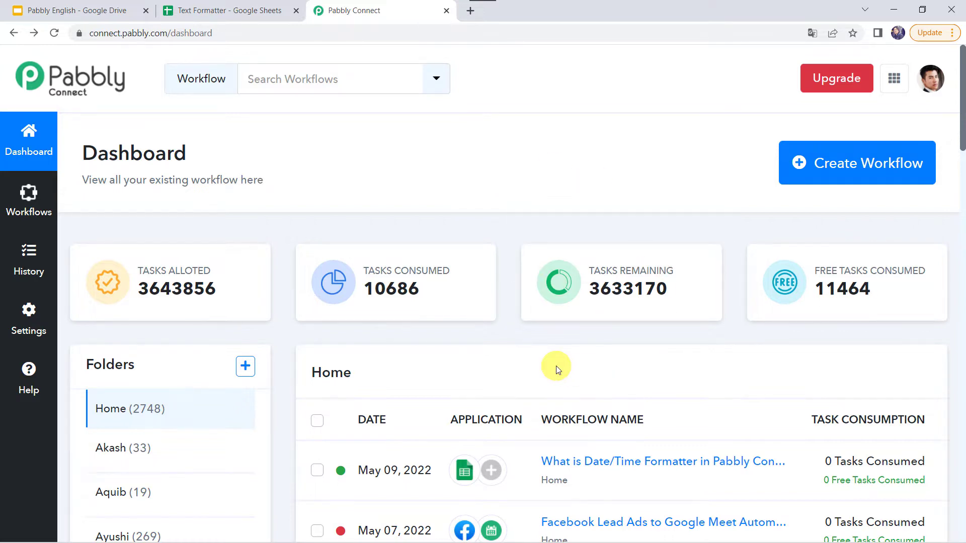
- Open the 'What is Date/Time Formatter in Pabbly Connect & How it is Used?' workflow from the Home list
scroll(557, 367, down, 3)
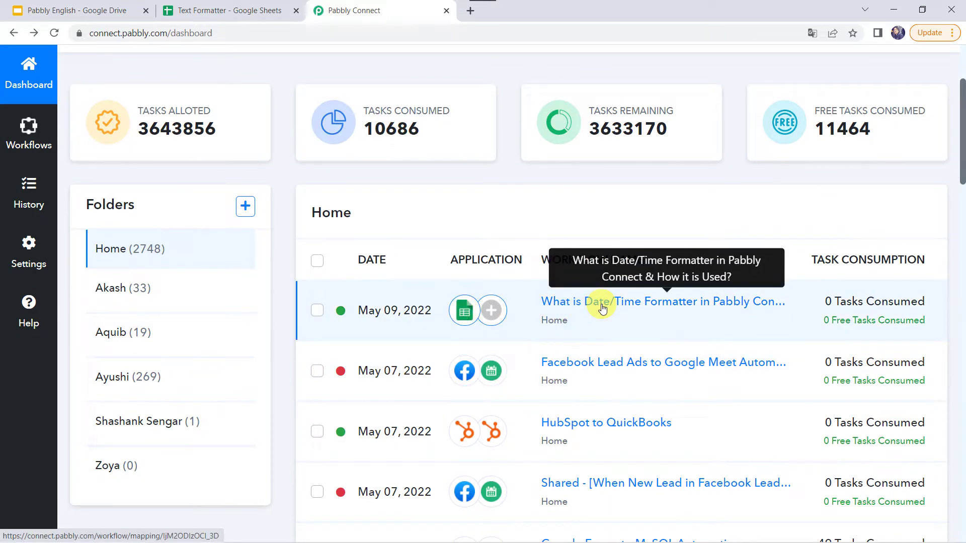
click(603, 307)
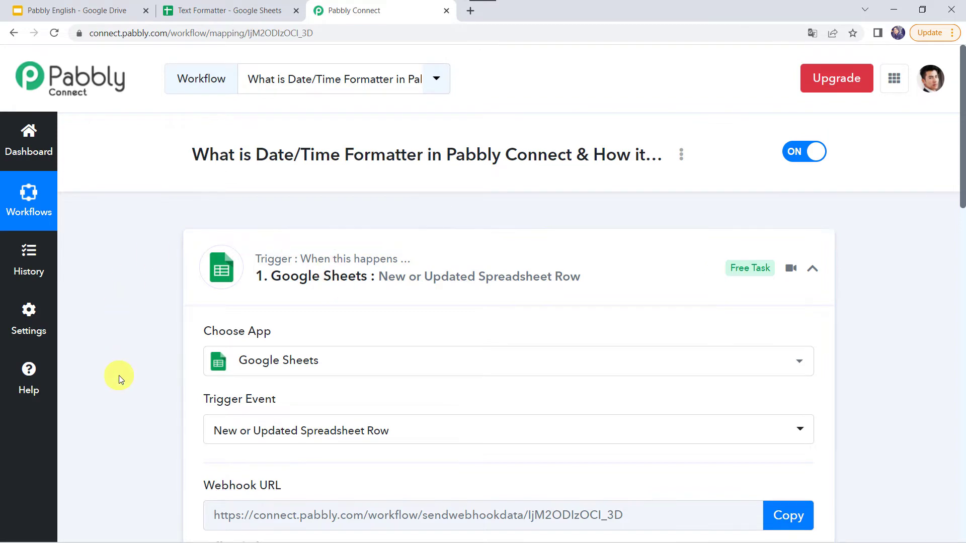
- Expand the Google Sheets trigger's received response, then switch to the Text Formatter spreadsheet
scroll(119, 376, down, 14)
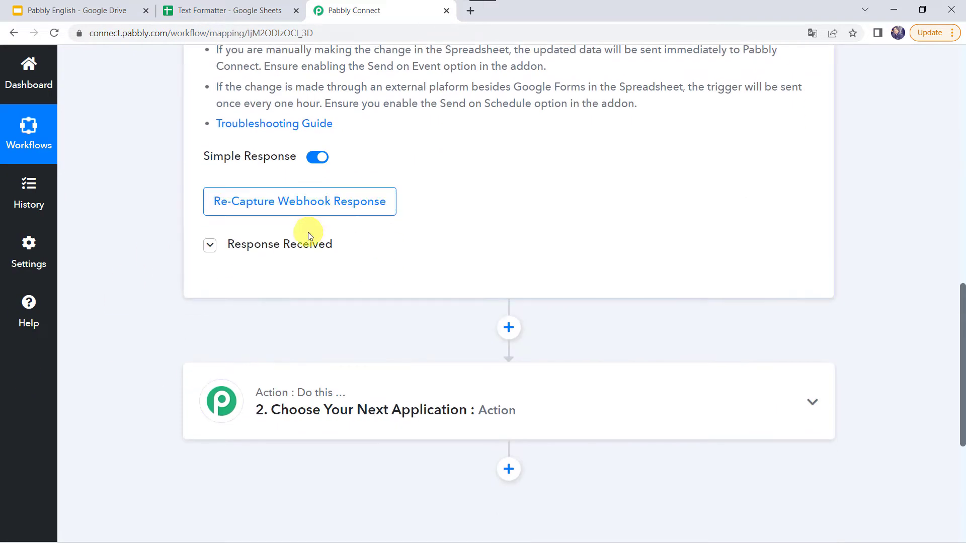
click(300, 245)
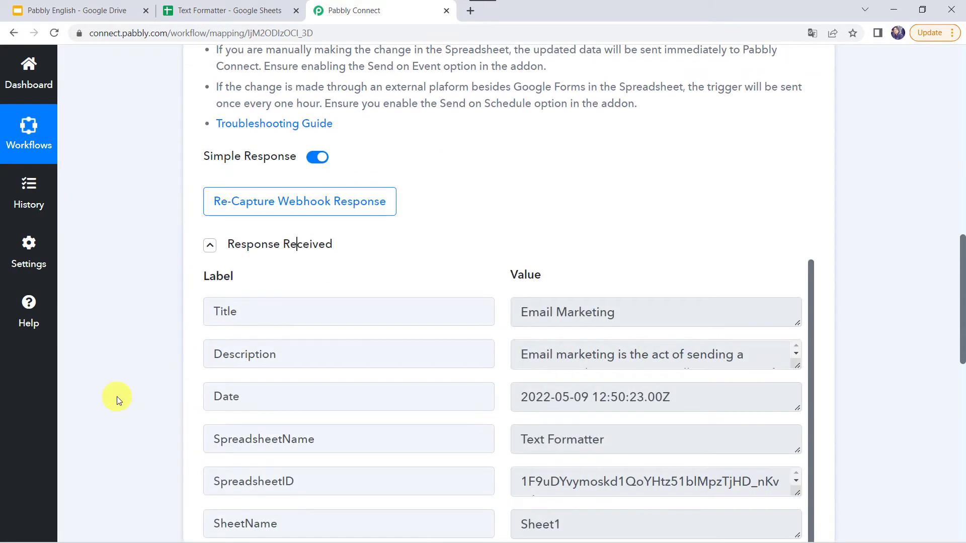
scroll(119, 399, down, 2)
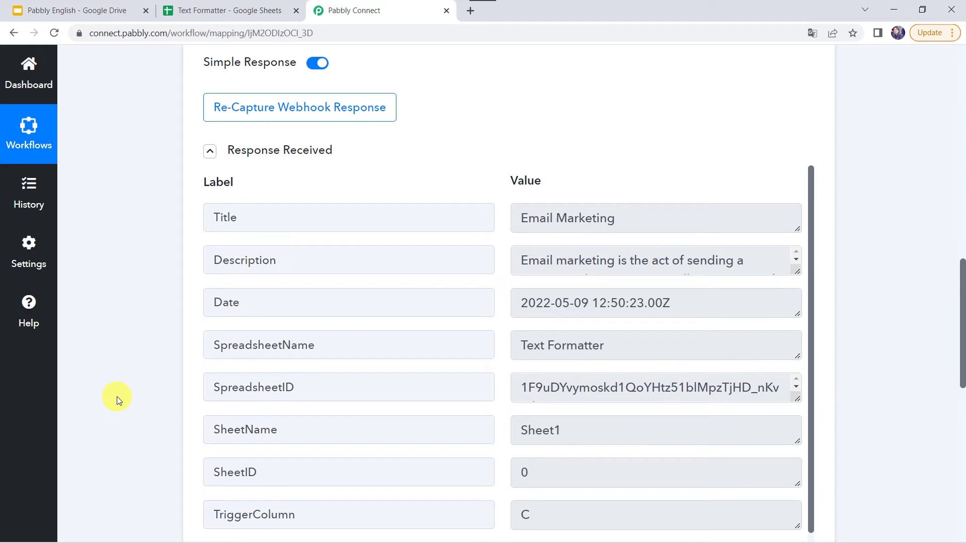
click(196, 10)
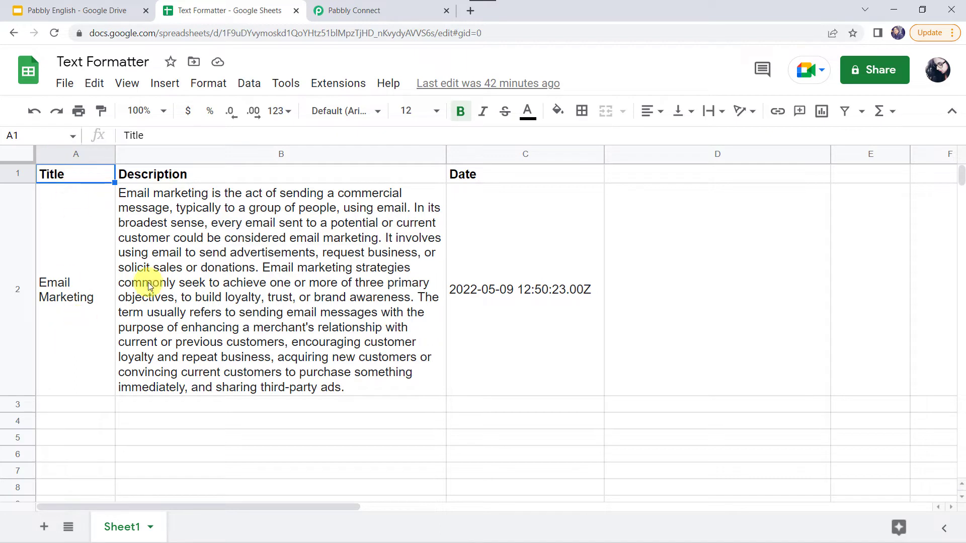
- Check the sheet's Title, Description and Date row, then return to the Pabbly Connect workflow
mouse_move(233, 273)
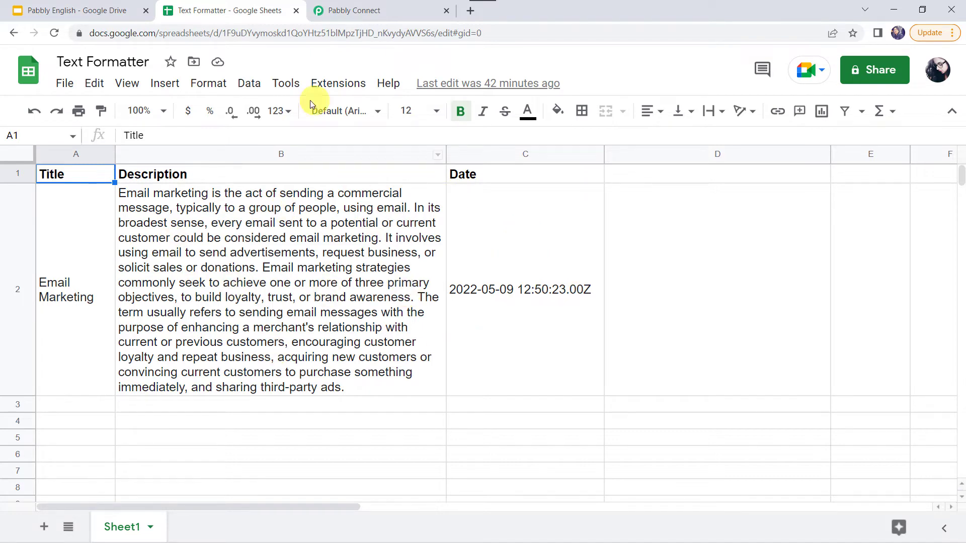
click(395, 13)
scroll(156, 307, down, 2)
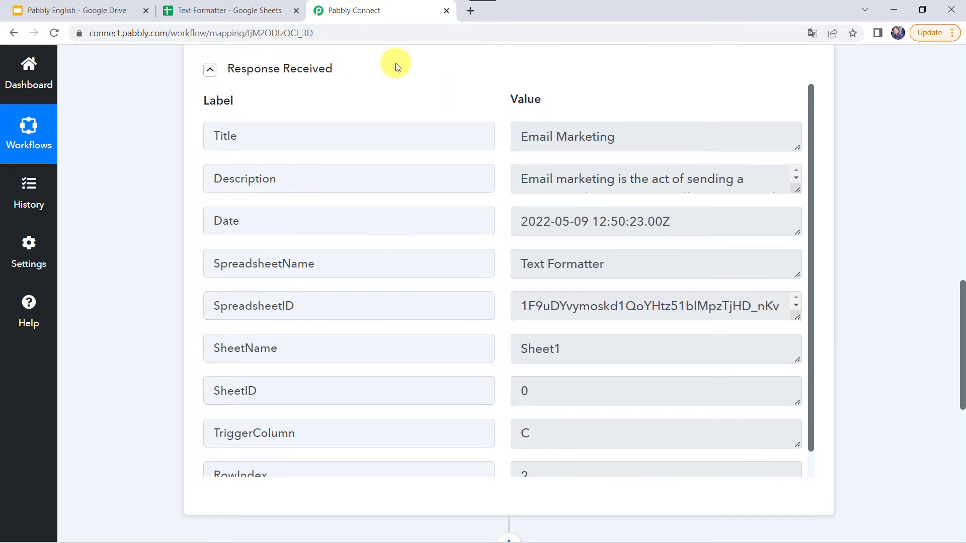
scroll(401, 99, up, 10)
scroll(406, 106, up, 6)
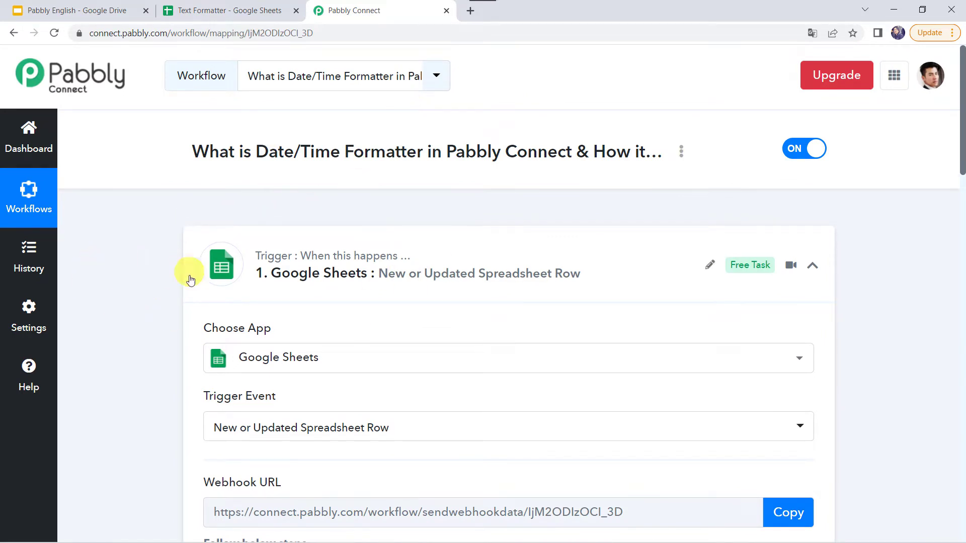
scroll(146, 261, down, 2)
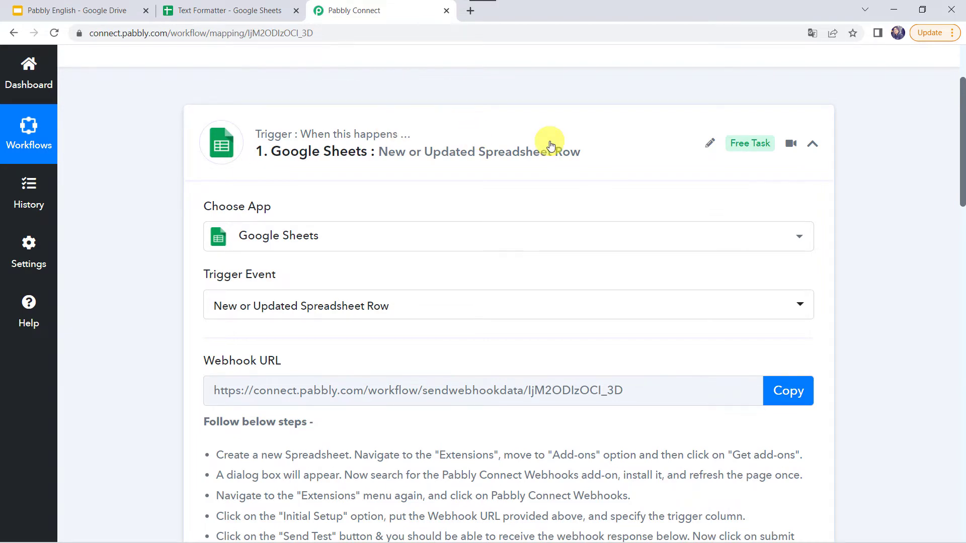
scroll(73, 400, down, 10)
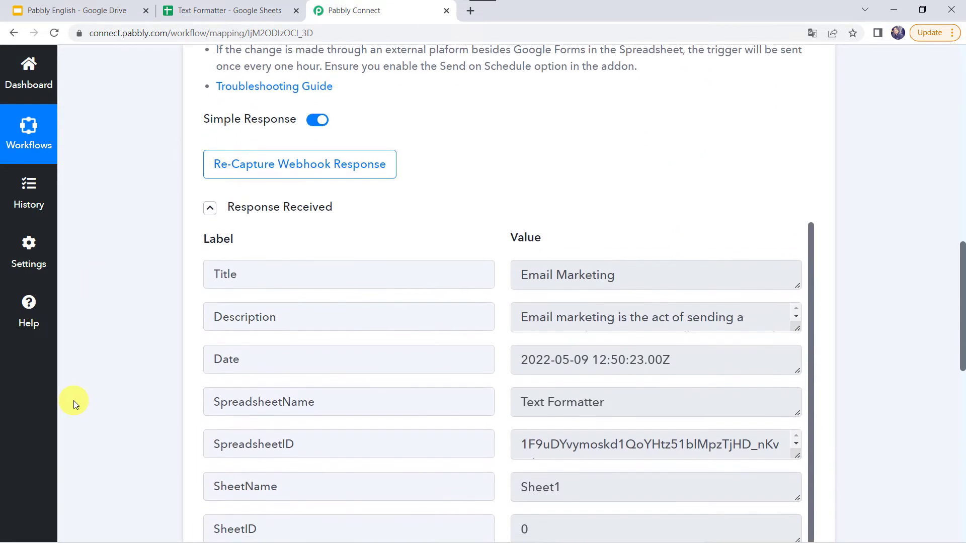
scroll(73, 401, down, 5)
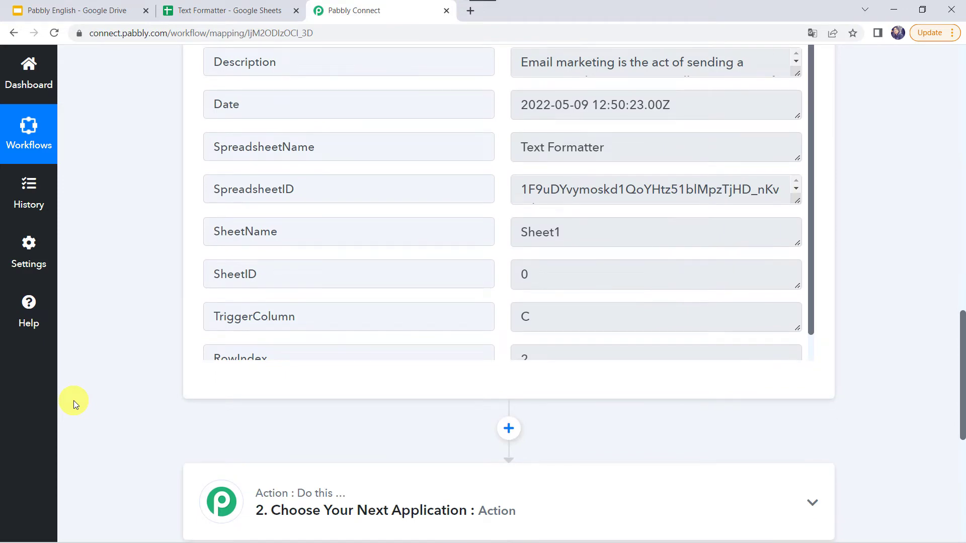
scroll(74, 401, down, 4)
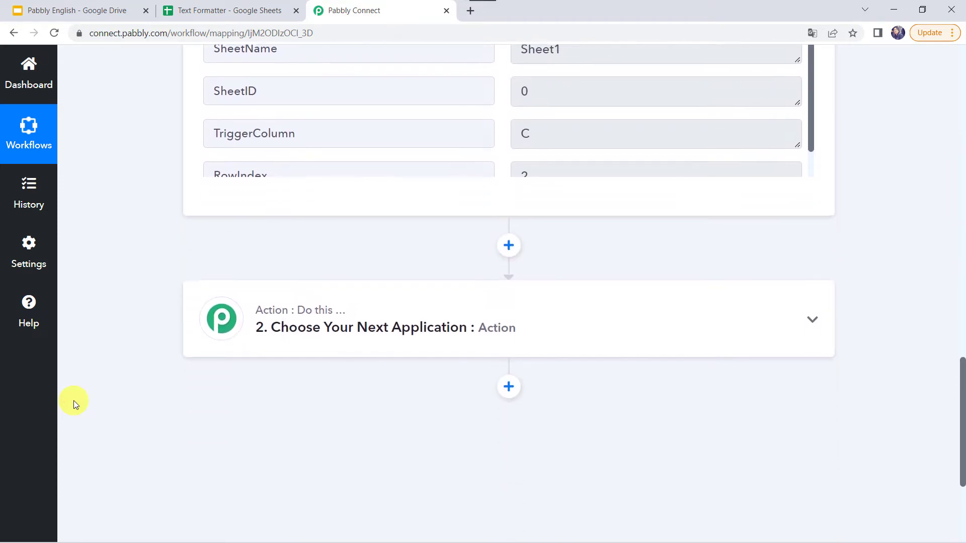
- Set the action step to Date/Time Formatter by Pabbly with the Format Date with Time Zone event, connected
click(464, 330)
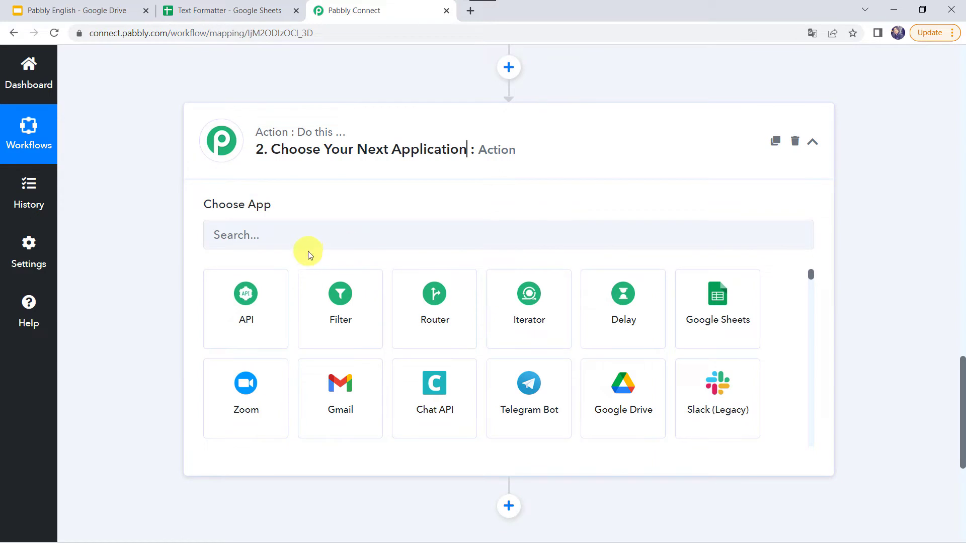
click(312, 246)
text(date)
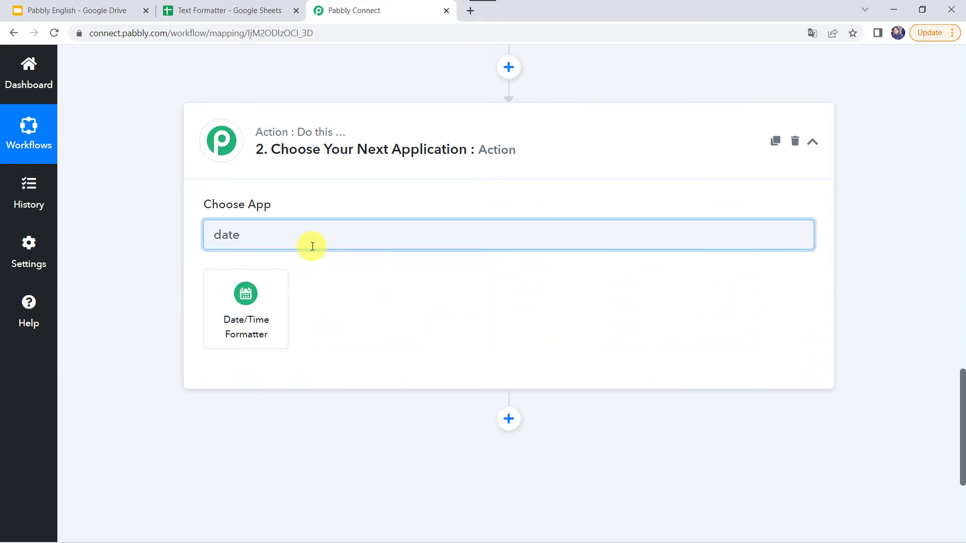
click(274, 302)
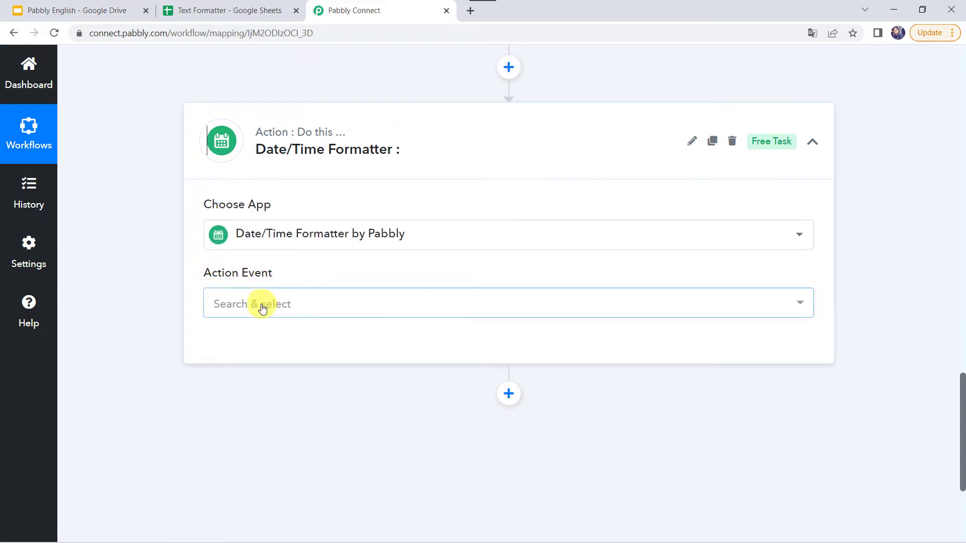
click(262, 307)
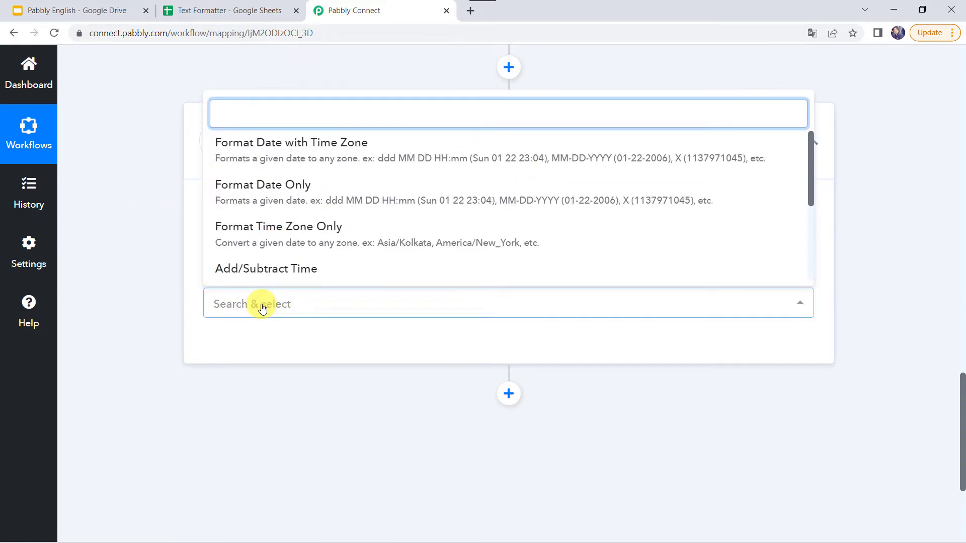
click(337, 163)
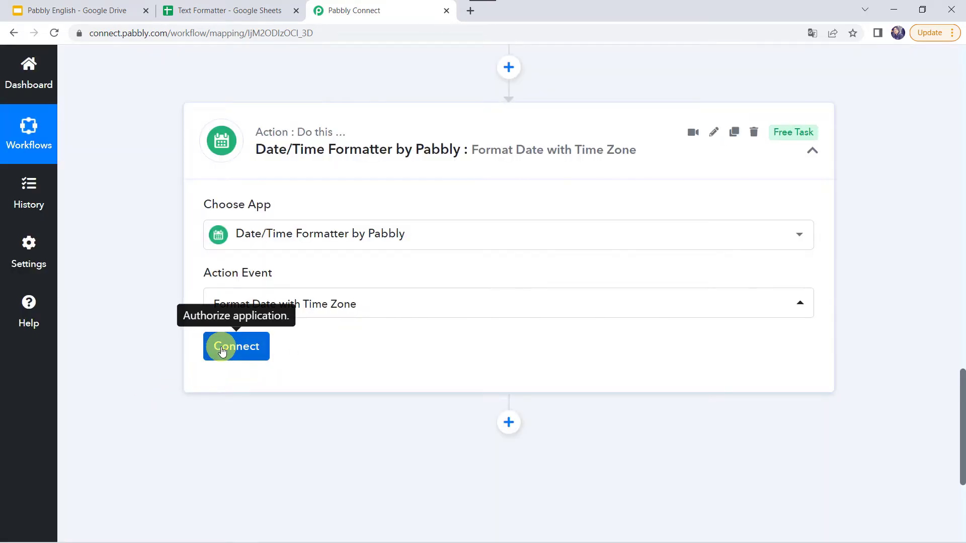
click(223, 351)
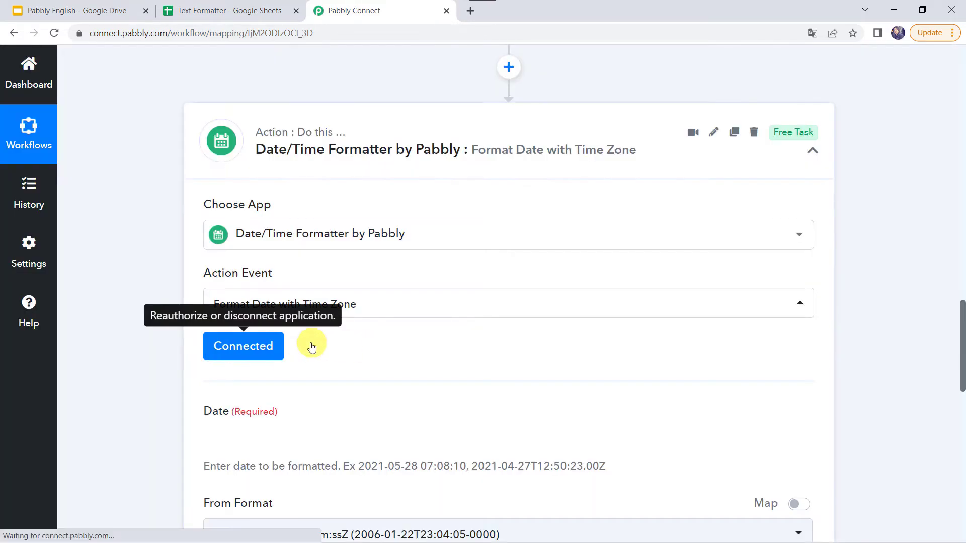
scroll(313, 335, down, 3)
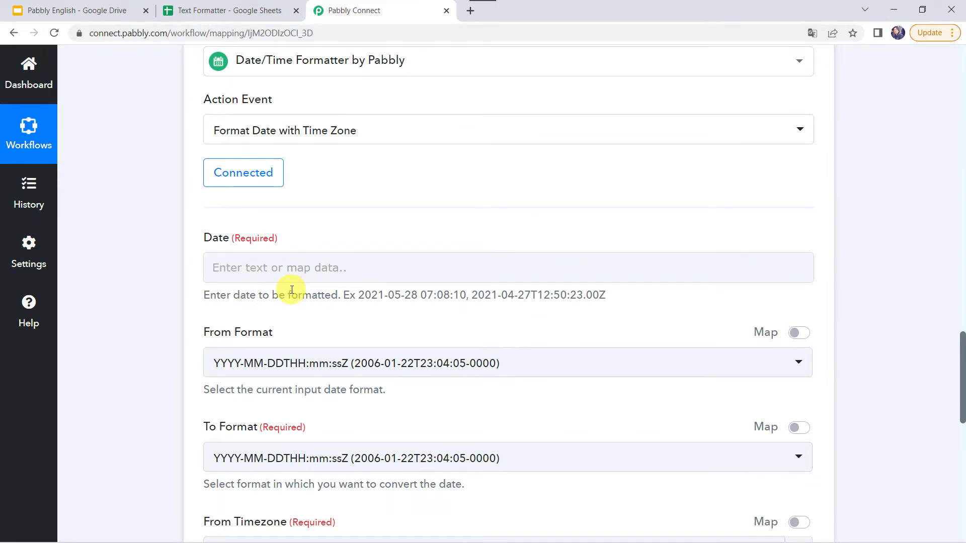
scroll(131, 175, up, 9)
scroll(130, 175, up, 5)
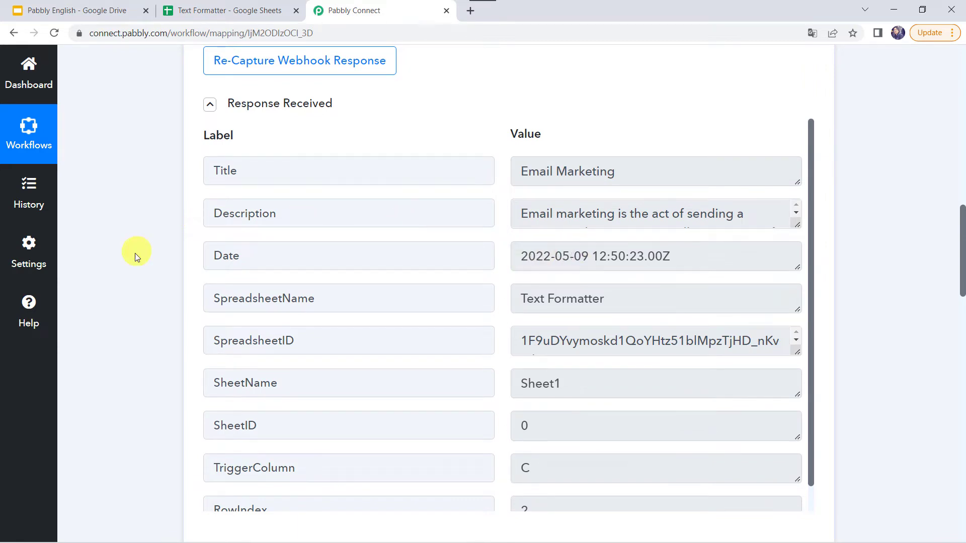
scroll(120, 442, down, 15)
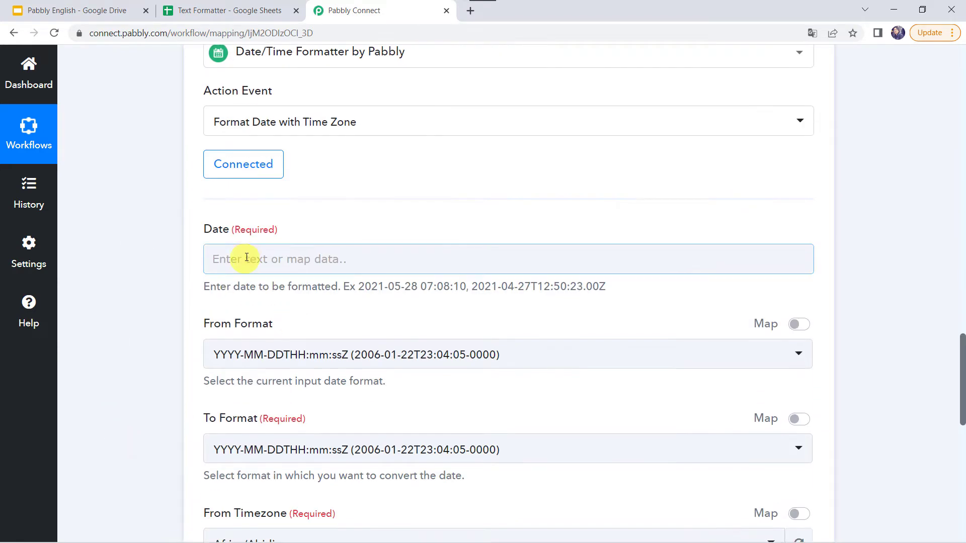
- Map the Google Sheets '1. Date' value into Date and set From Format to YYYY-MM-DDTHH:mm:ssZ
click(247, 255)
click(300, 368)
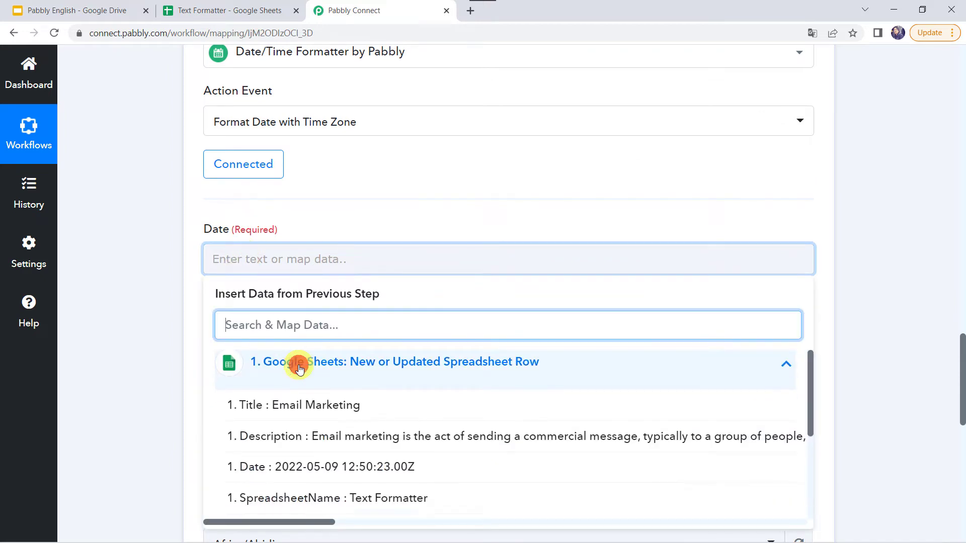
scroll(300, 369, down, 2)
click(299, 370)
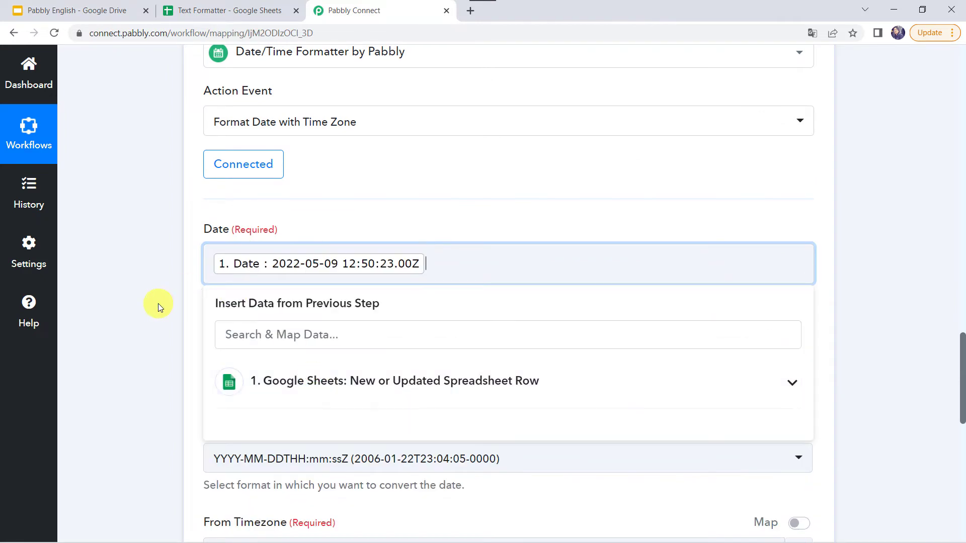
click(158, 304)
scroll(158, 304, down, 2)
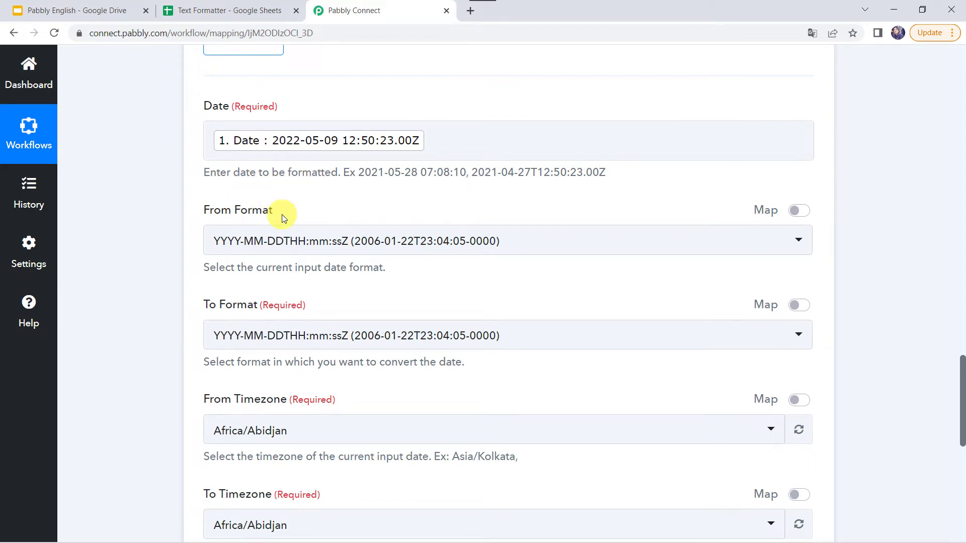
click(243, 240)
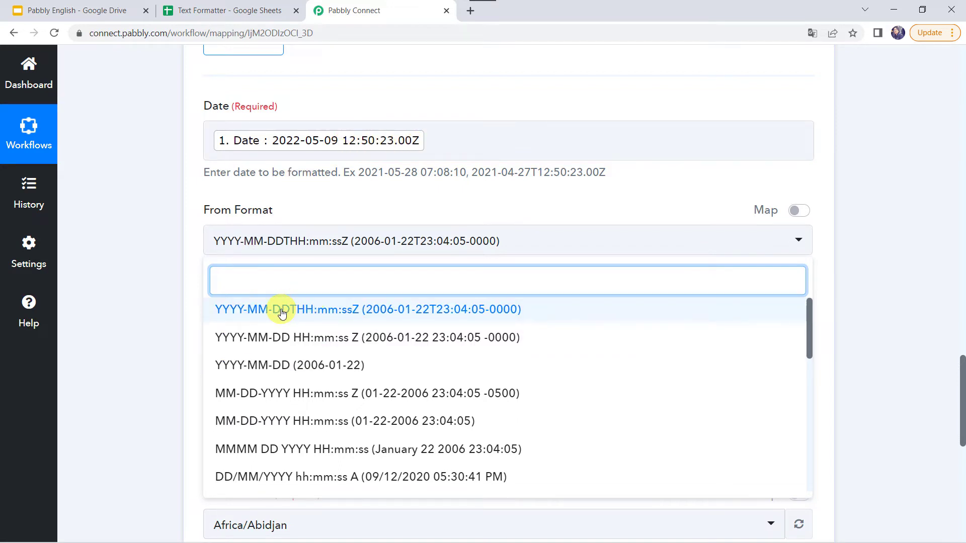
click(282, 310)
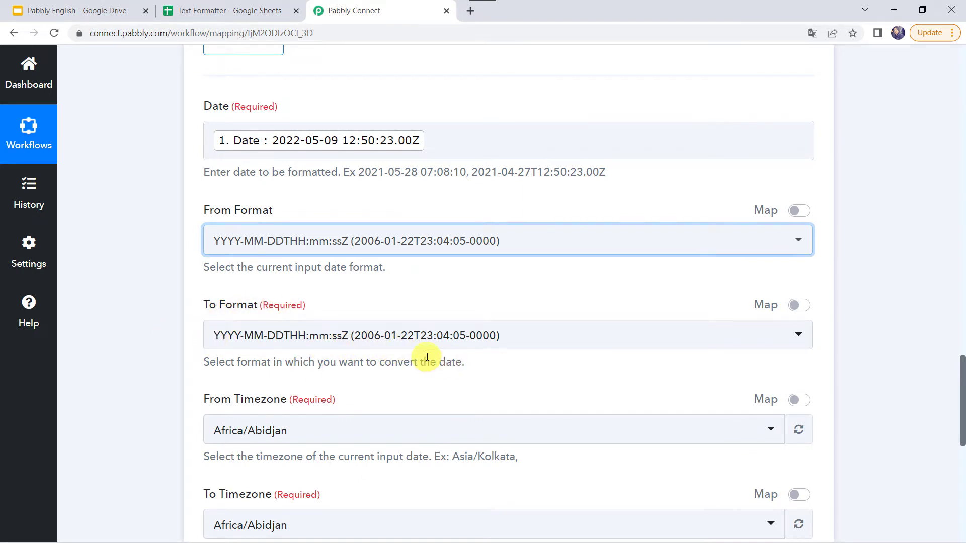
- Set the formatter's output format to DD/MM/YYYY hh:mm:ss A
click(237, 342)
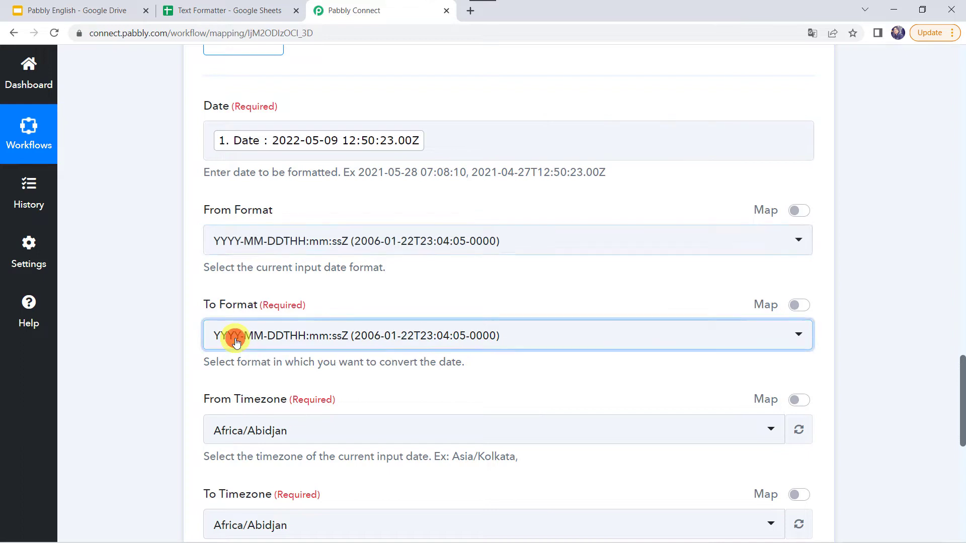
scroll(241, 277, down, 2)
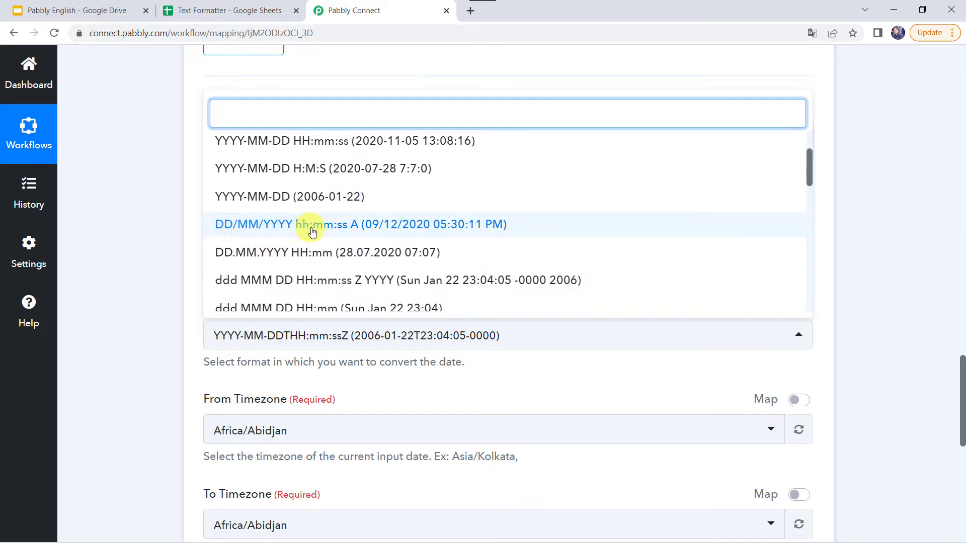
click(342, 227)
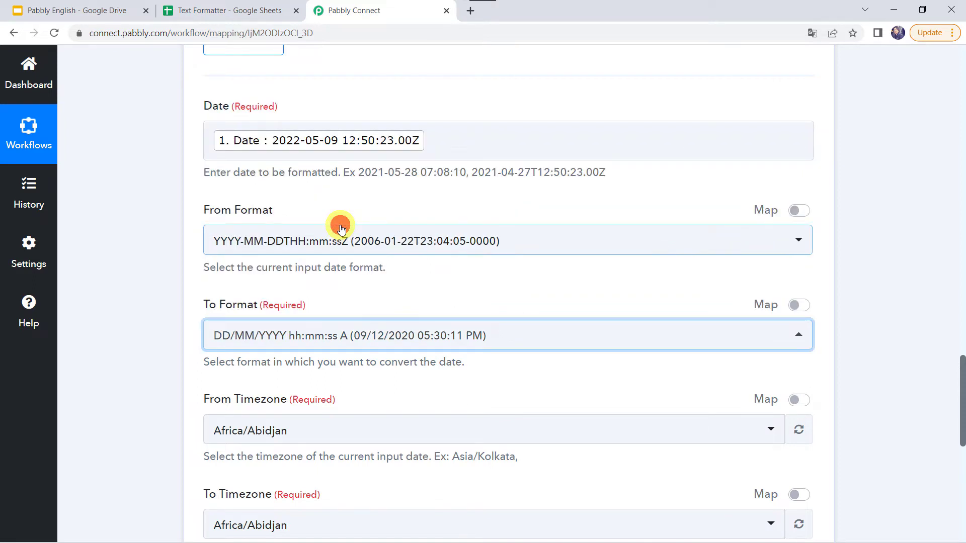
scroll(115, 331, down, 3)
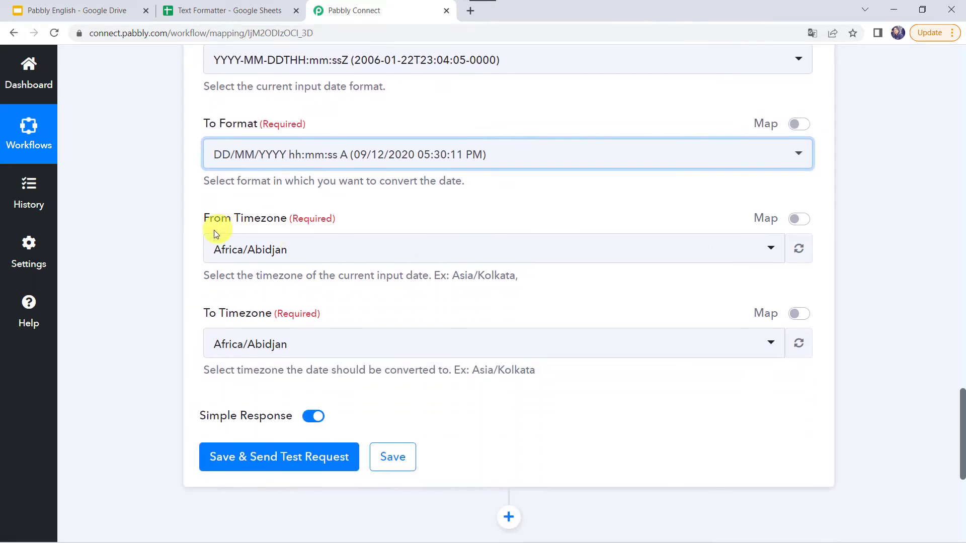
- Convert from the Asia/Kolkata timezone to Etc/UTC, then save and send a test request
click(254, 255)
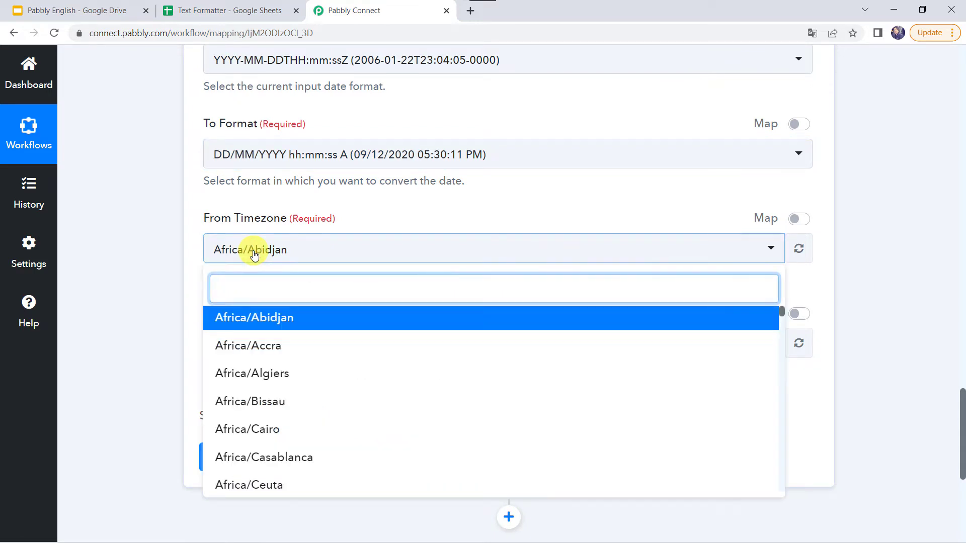
text(kol)
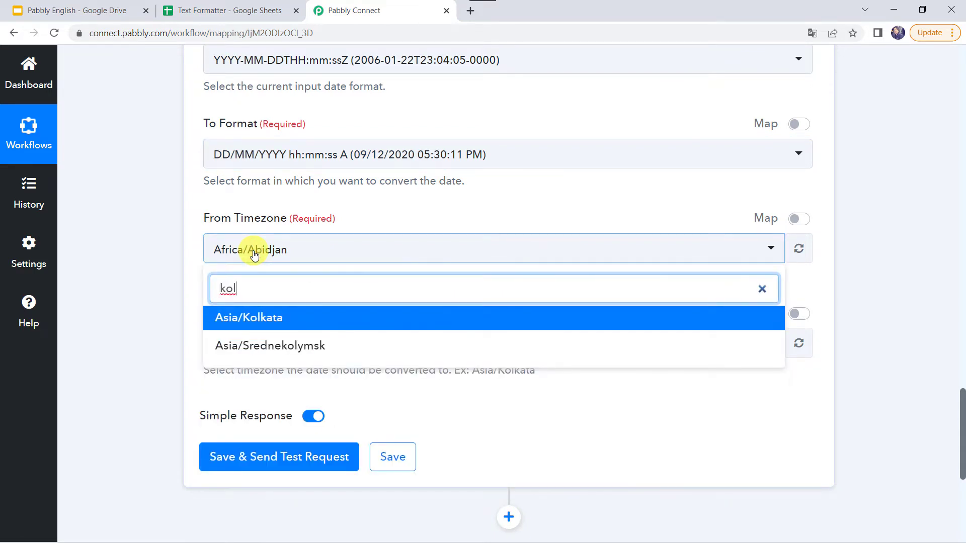
click(229, 319)
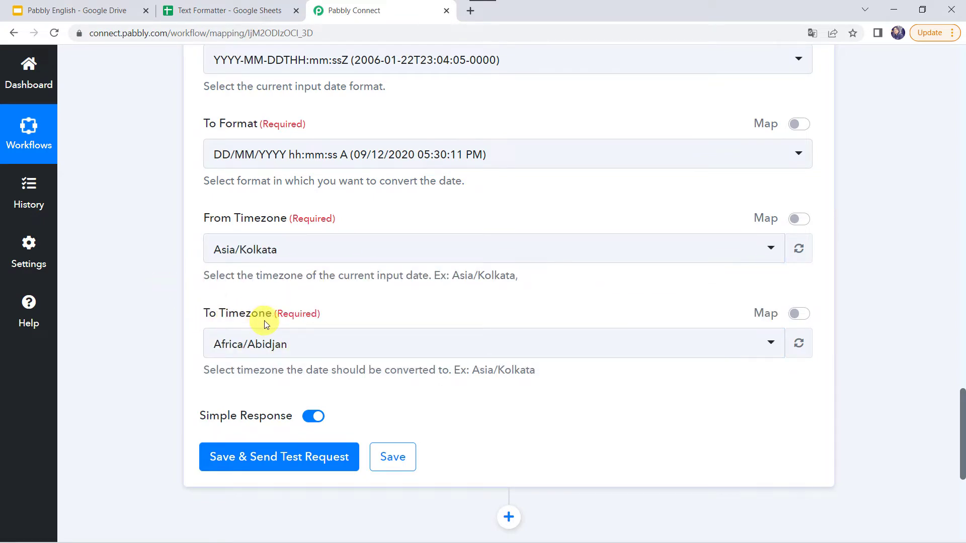
click(273, 346)
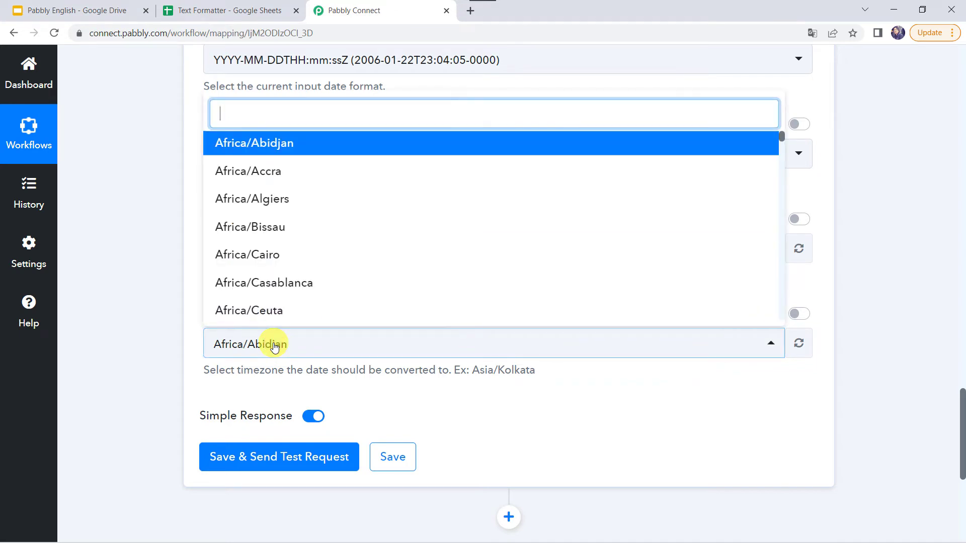
text(Utc)
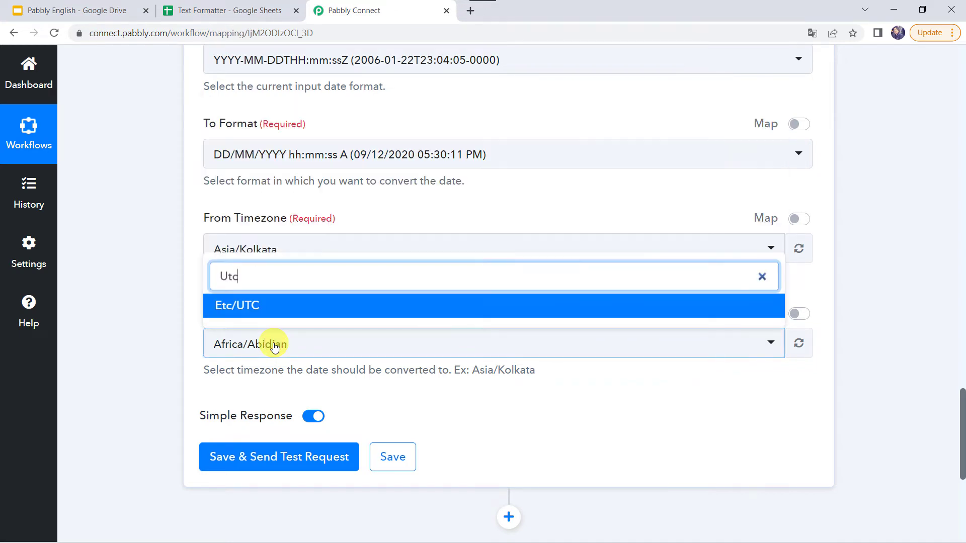
click(225, 309)
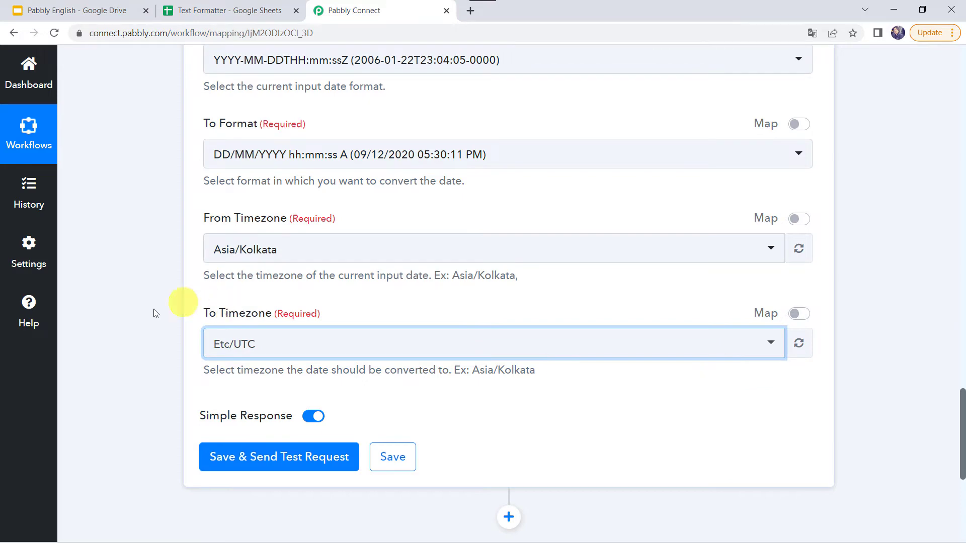
click(231, 460)
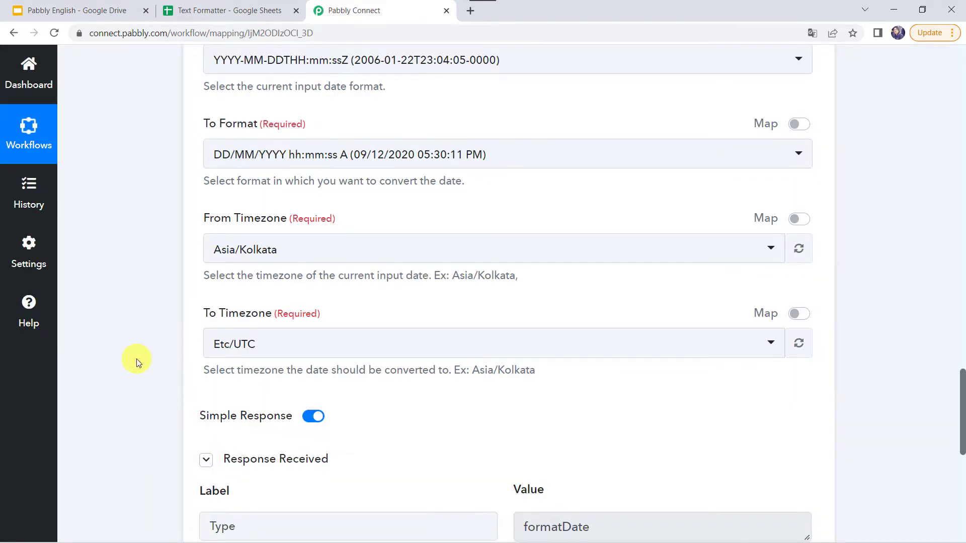
- Review the first formatter's test result, 09/05/2022 07:20:23 AM
scroll(137, 358, down, 5)
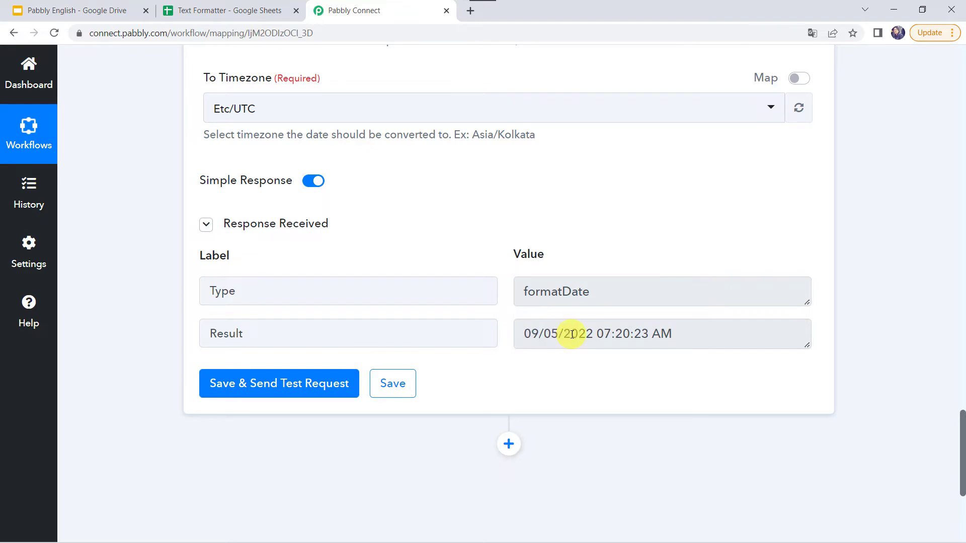
scroll(572, 334, up, 10)
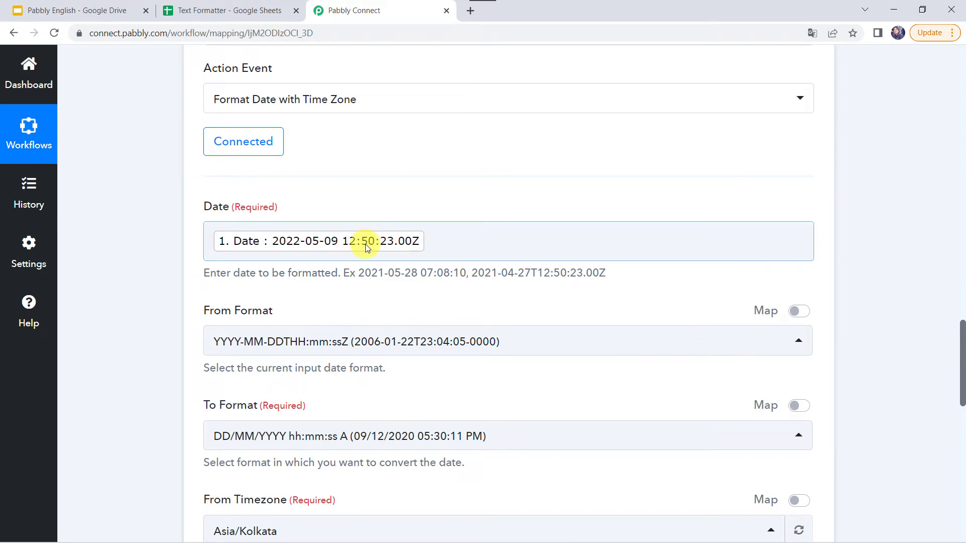
scroll(366, 247, down, 10)
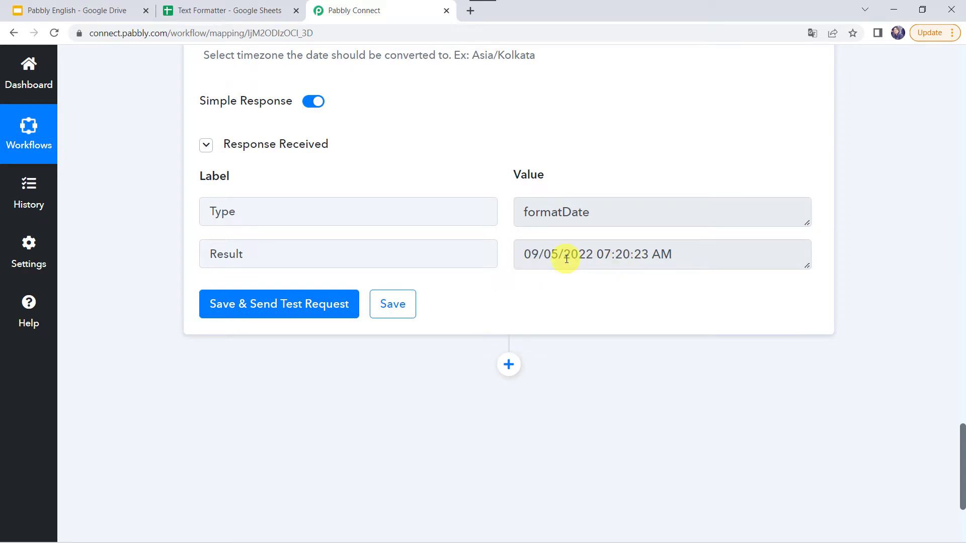
scroll(560, 204, up, 2)
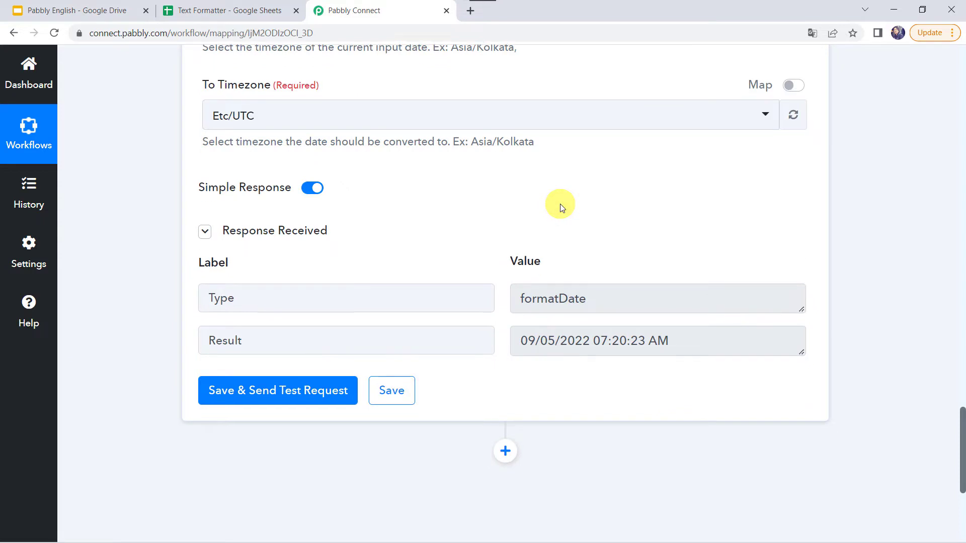
scroll(560, 204, down, 5)
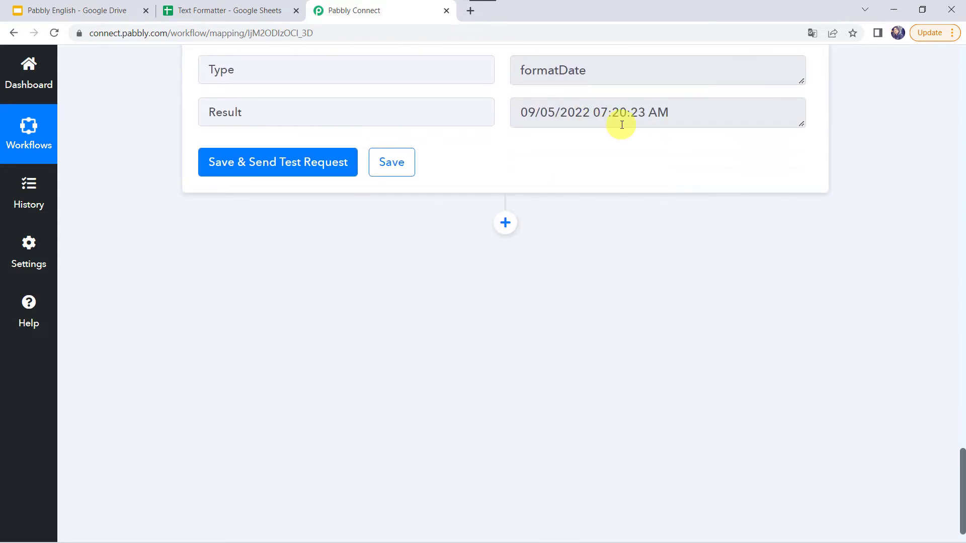
- Add a new Date/Time Formatter step with the Format Date Only event and connect it
click(504, 223)
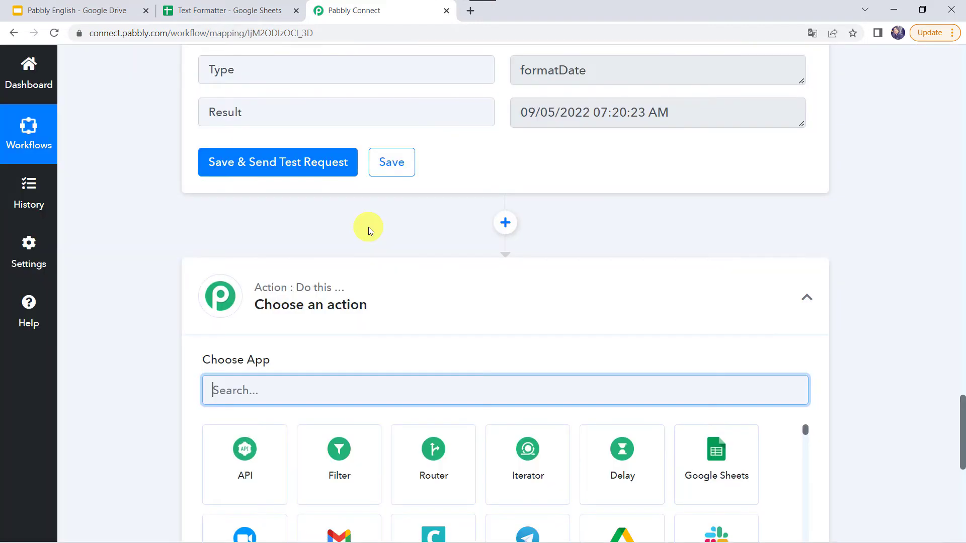
scroll(268, 258, down, 3)
text(date)
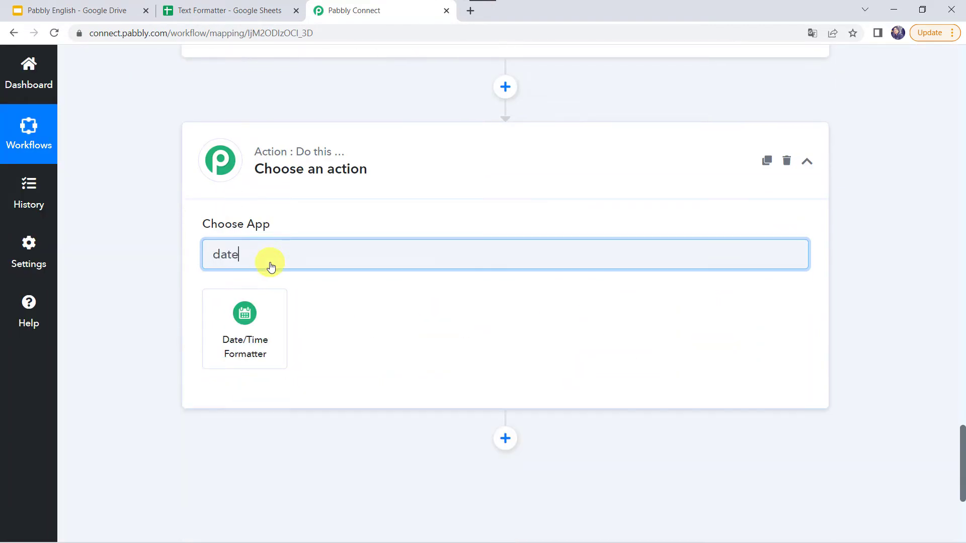
click(247, 329)
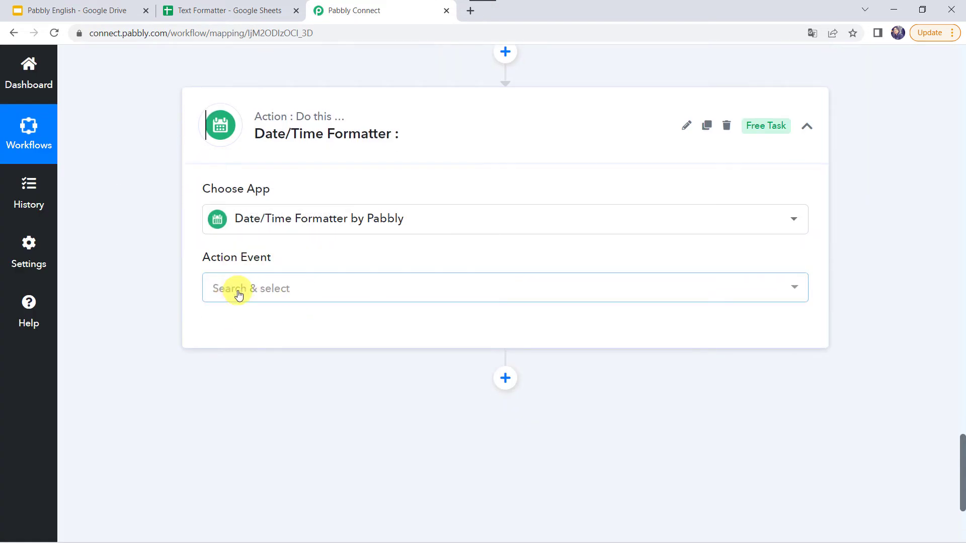
click(238, 294)
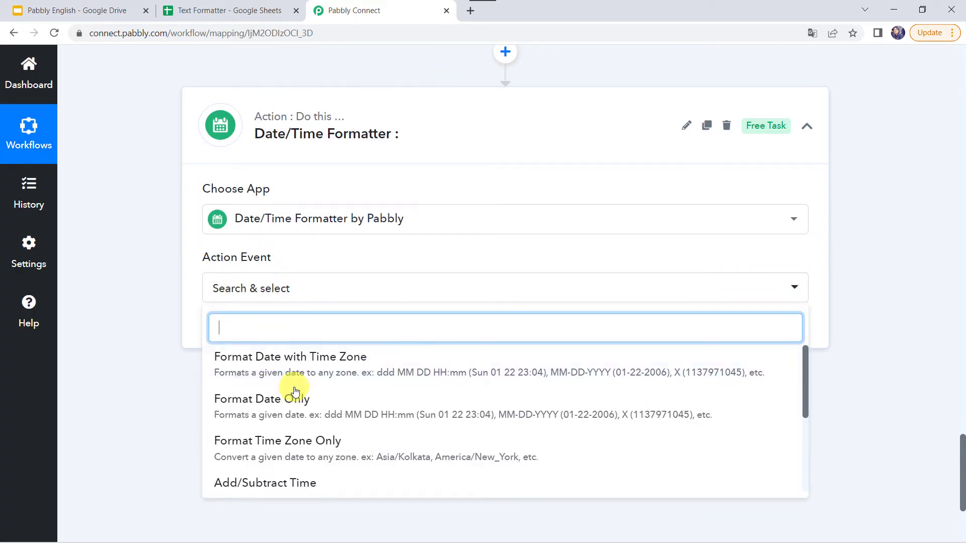
click(285, 408)
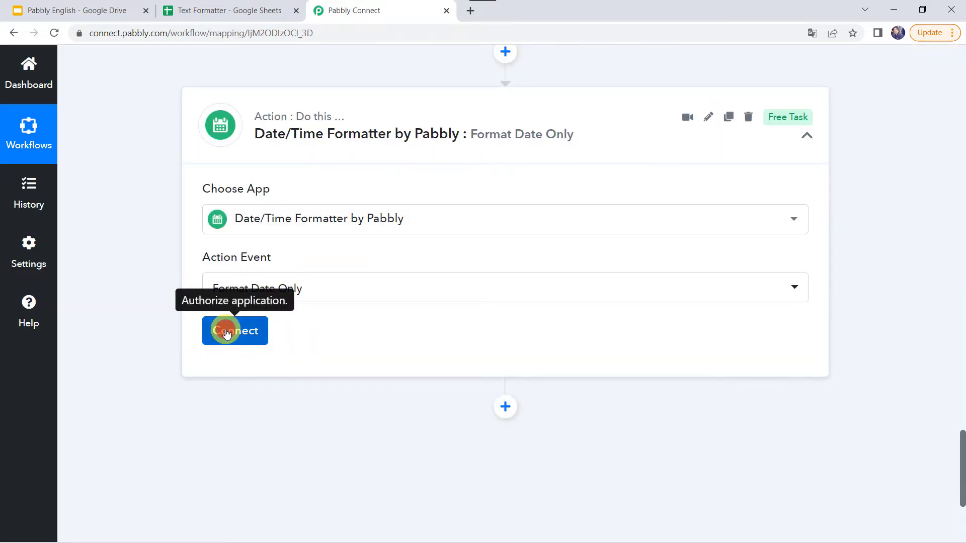
click(227, 334)
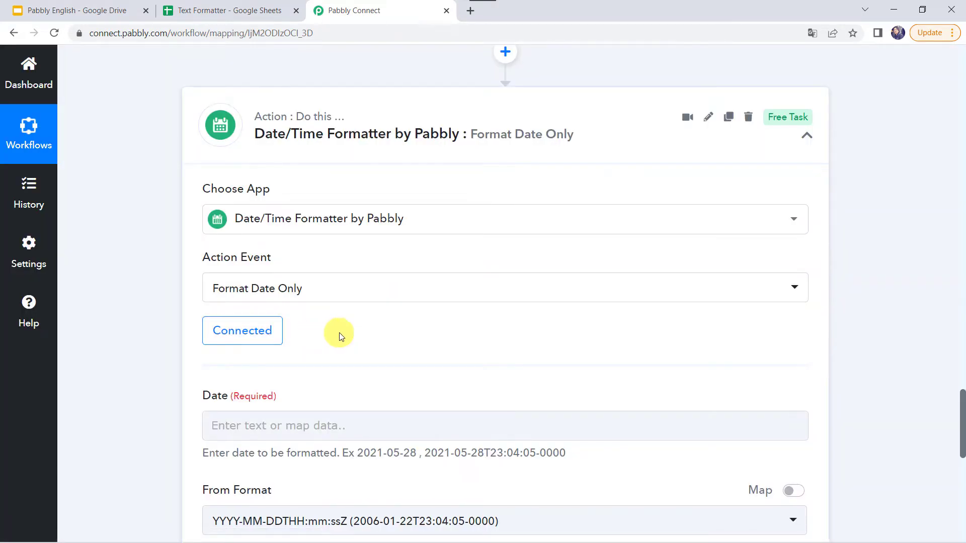
scroll(308, 332, down, 4)
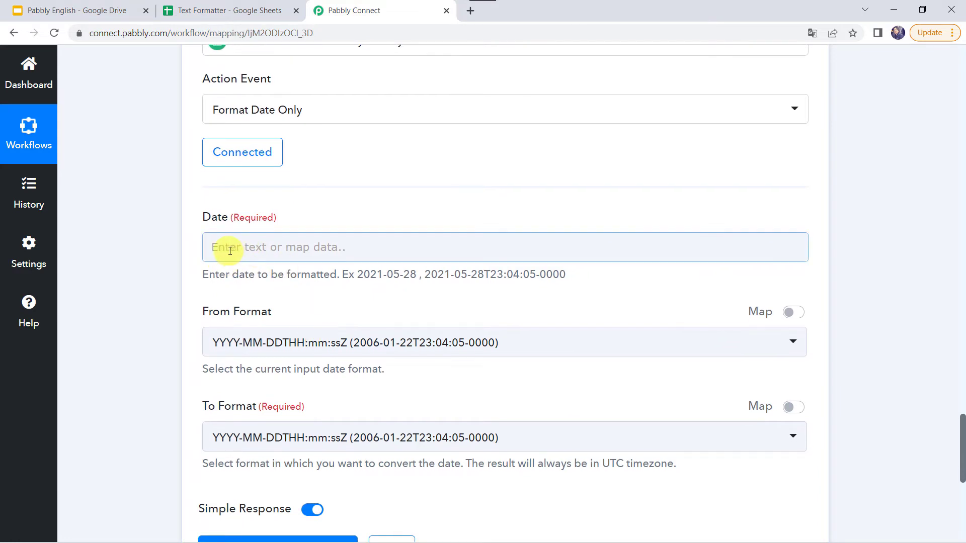
- Map the Google Sheets '1. Date' value into the Format Date Only step's Date field
click(231, 249)
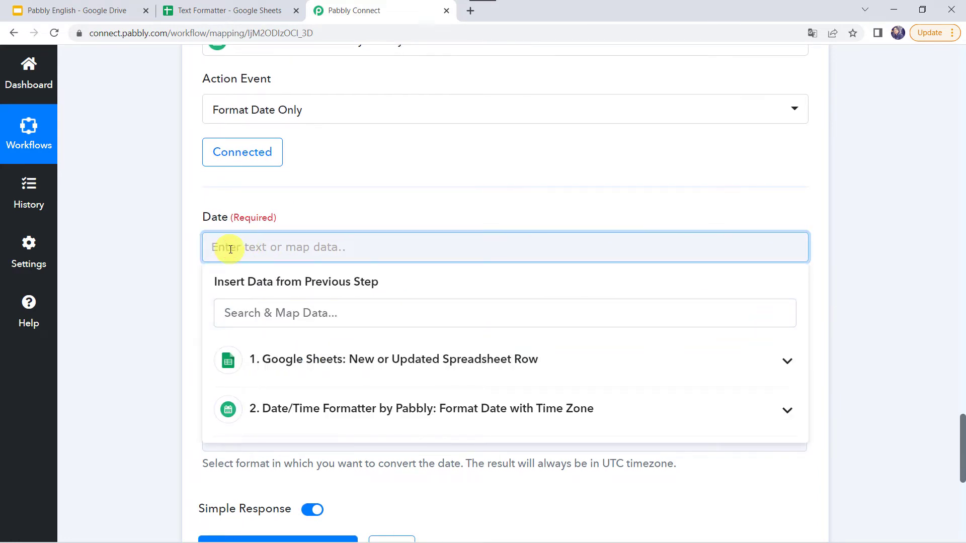
click(288, 361)
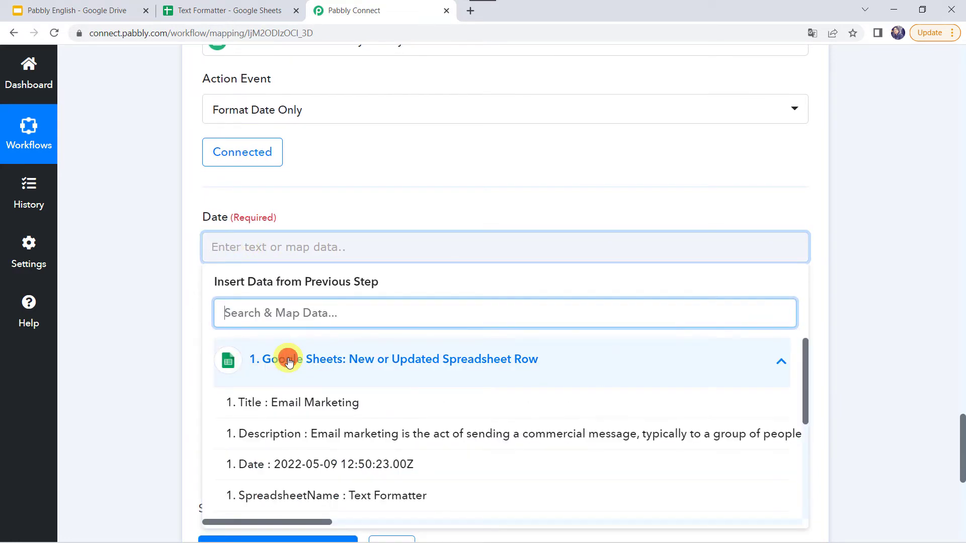
click(308, 466)
click(137, 321)
scroll(138, 321, down, 3)
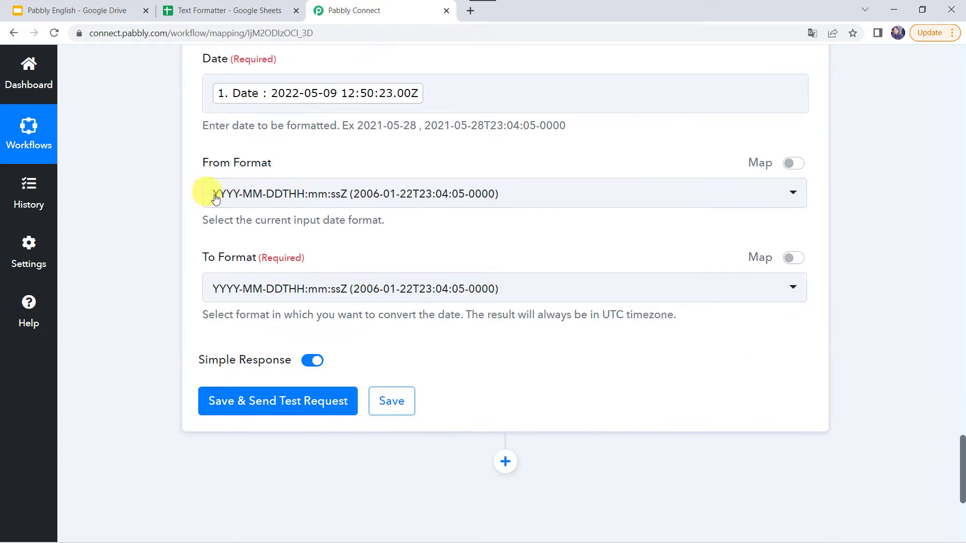
- Set From Format to YYYY-MM-DD HH:mm:ss Z and To Format to DD-MM-YYYY, then test
click(241, 193)
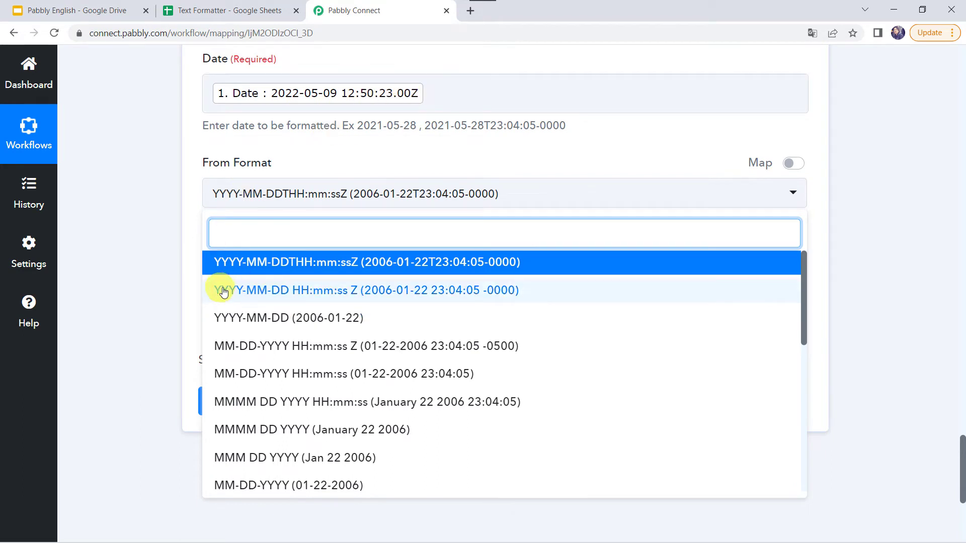
click(321, 297)
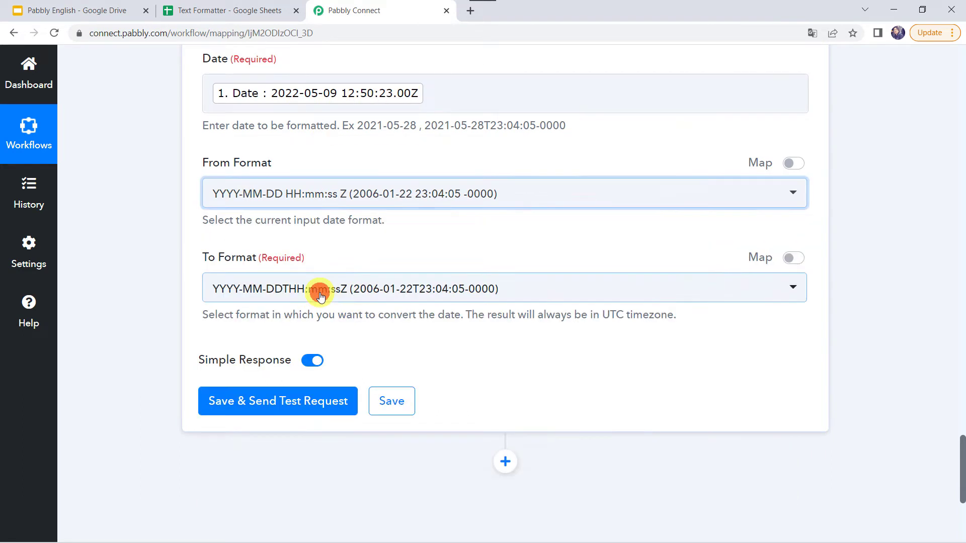
click(144, 246)
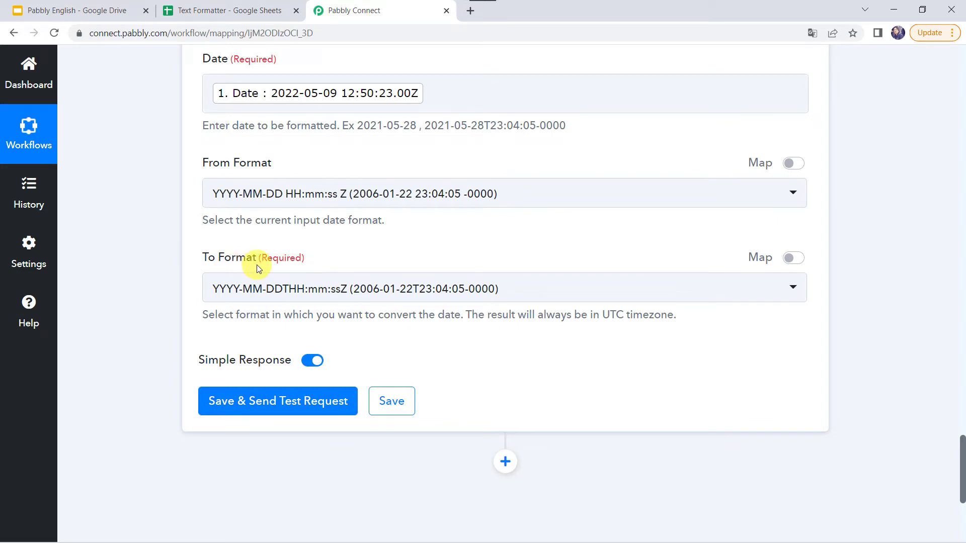
click(252, 295)
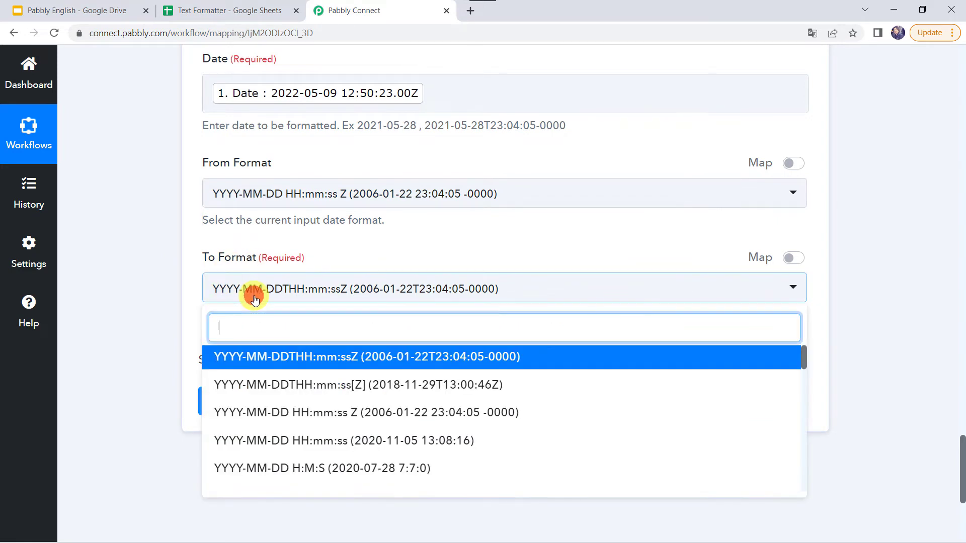
scroll(257, 435, down, 6)
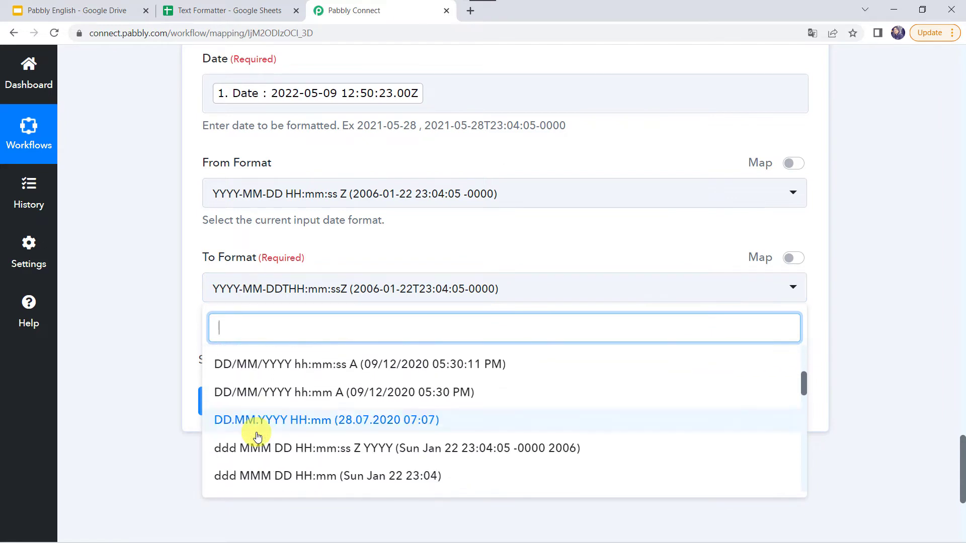
scroll(257, 436, down, 1)
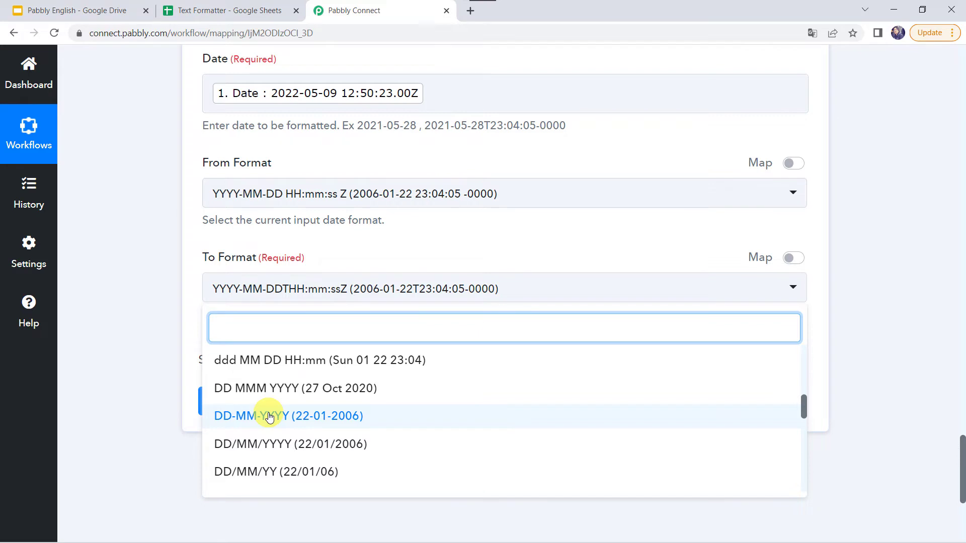
click(270, 417)
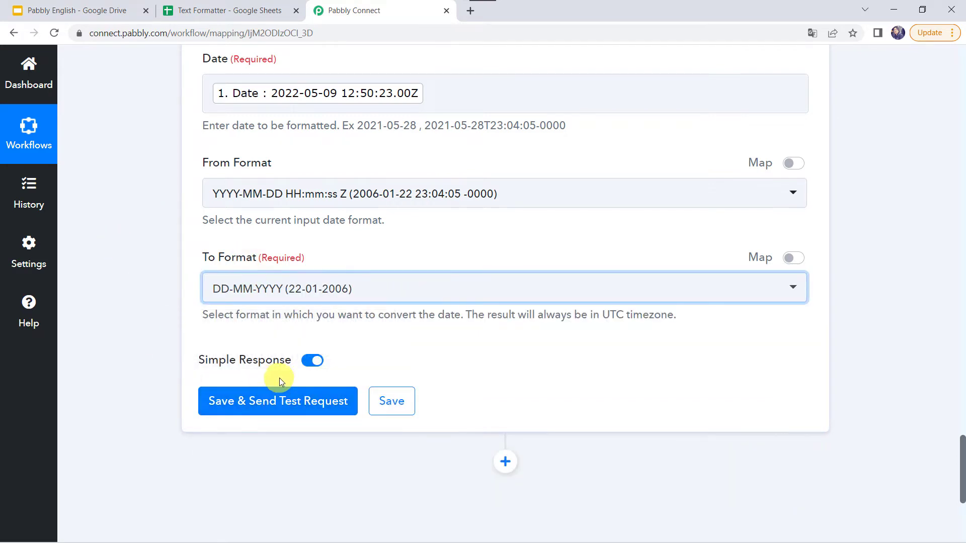
click(257, 409)
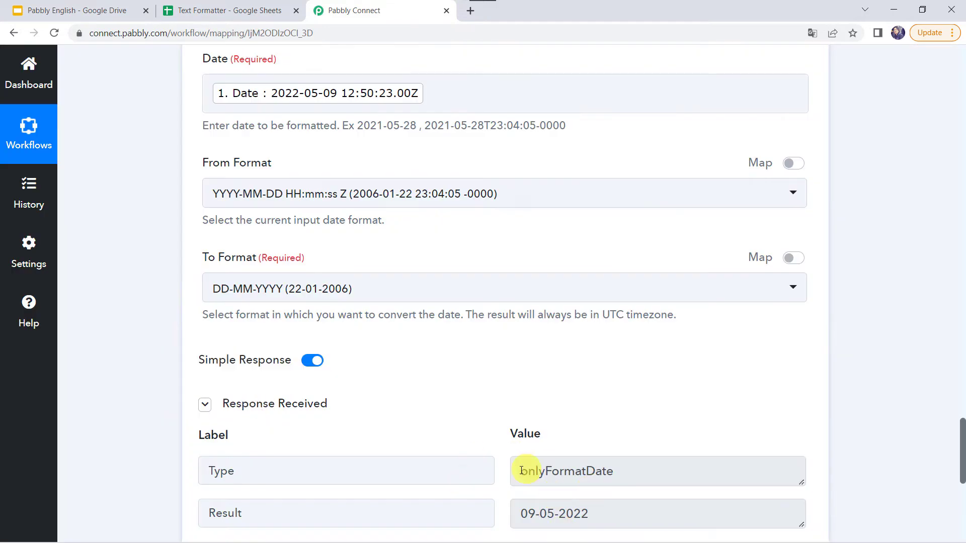
- Add a blank action step below the Format Date Only step that returned 09-05-2022
scroll(547, 495, down, 2)
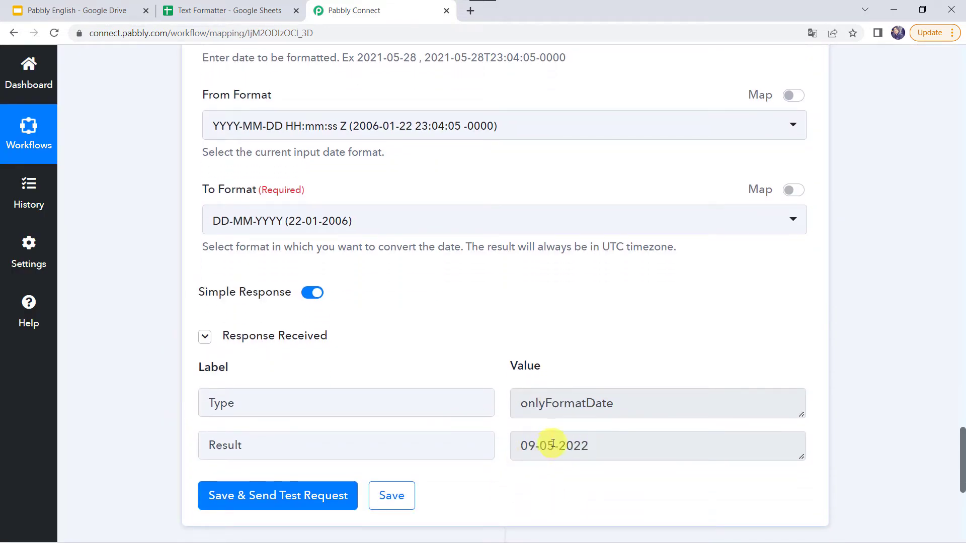
scroll(431, 280, up, 3)
scroll(341, 209, down, 2)
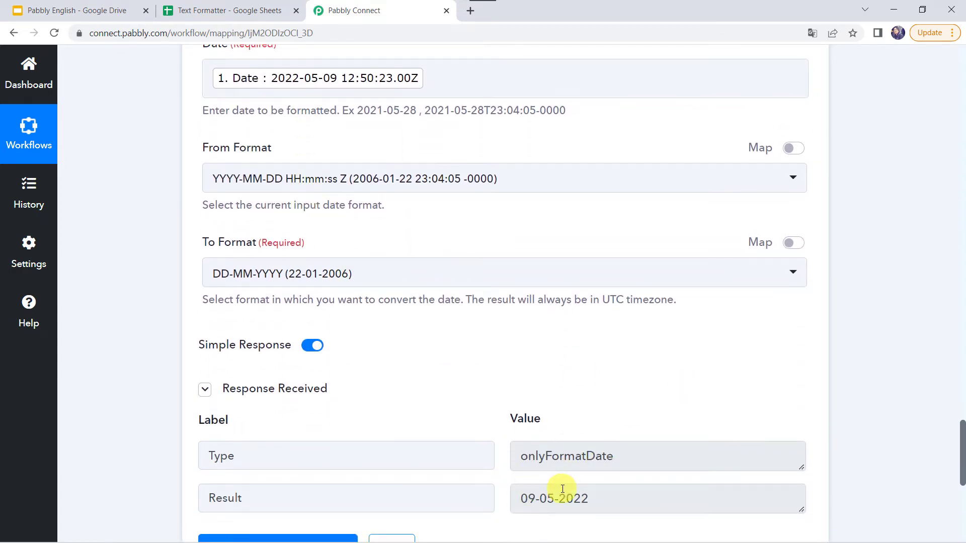
scroll(563, 489, down, 8)
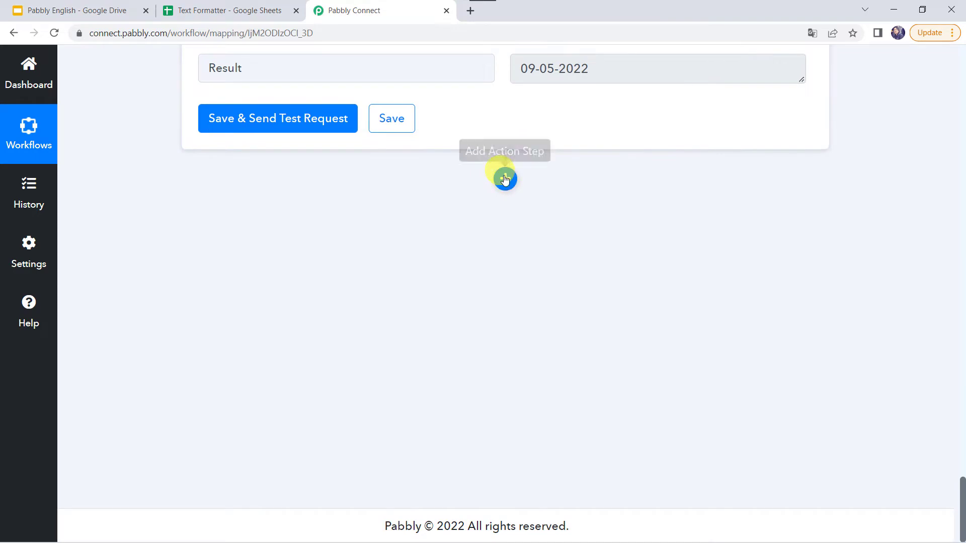
click(506, 180)
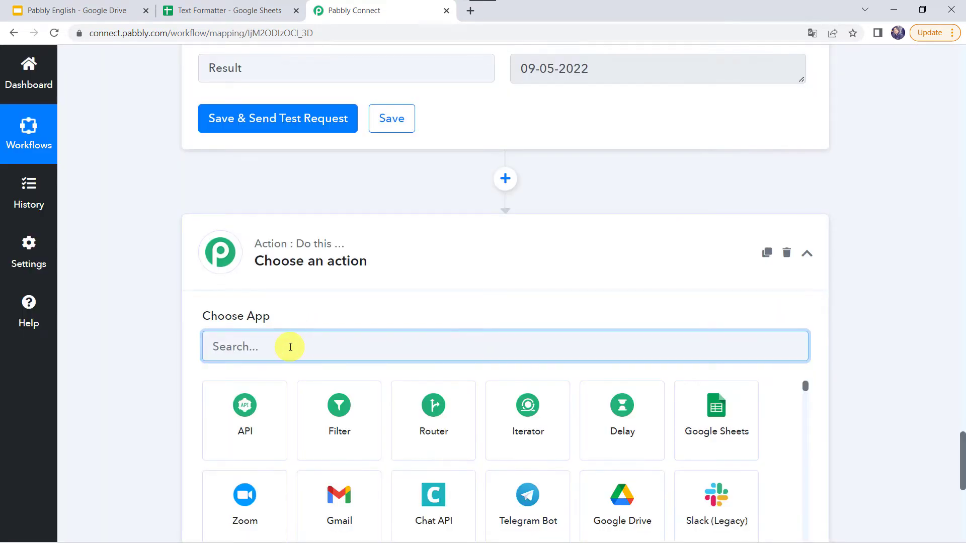
- Make the new step Date/Time Formatter by Pabbly with the Format Time Zone Only event, connected
text(date)
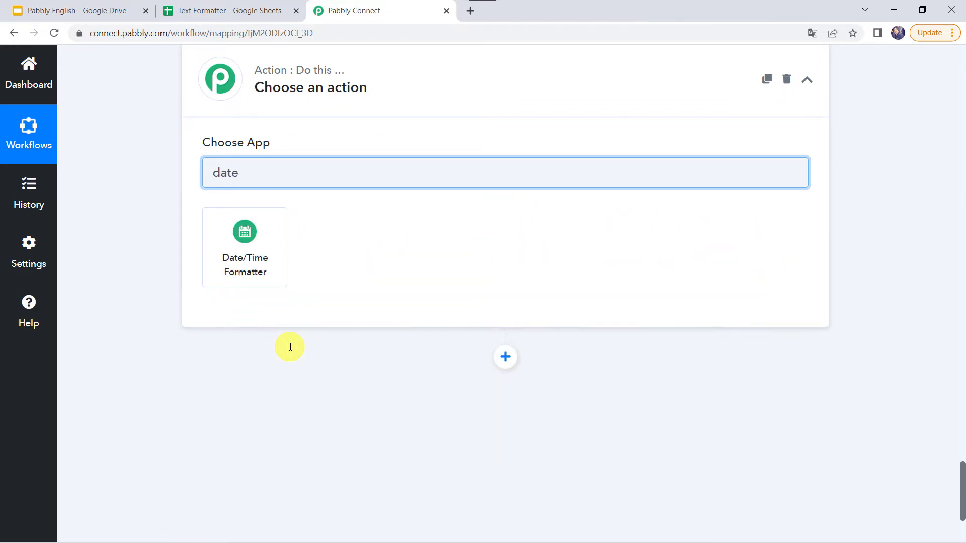
click(248, 275)
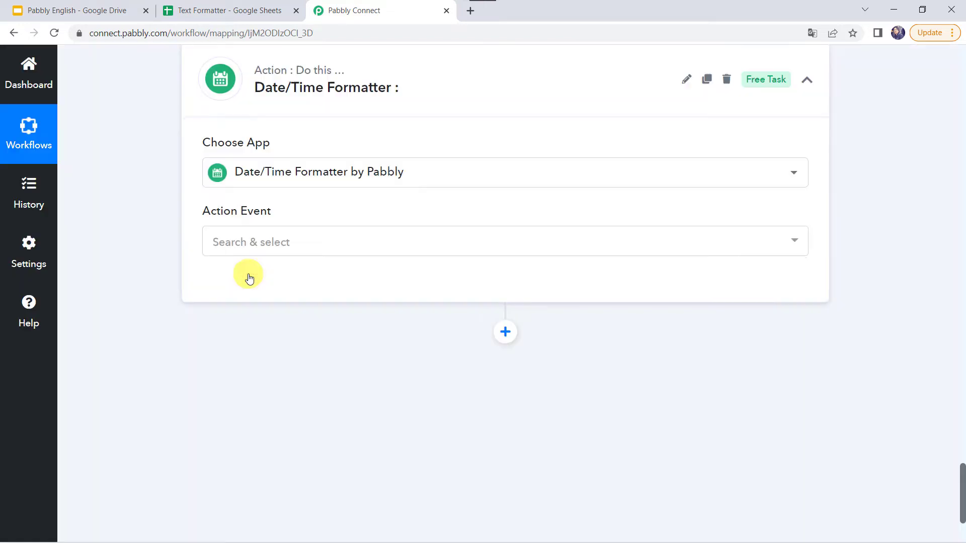
click(232, 243)
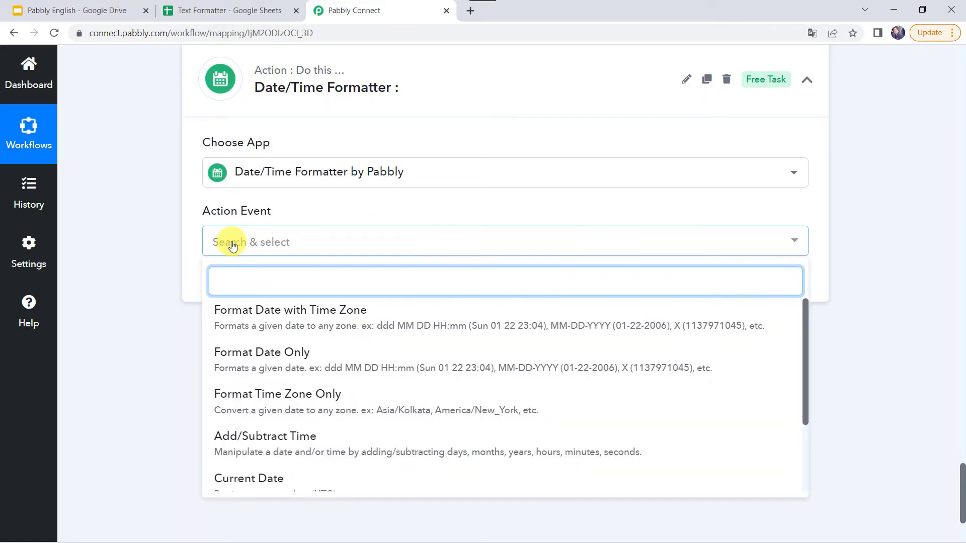
click(337, 407)
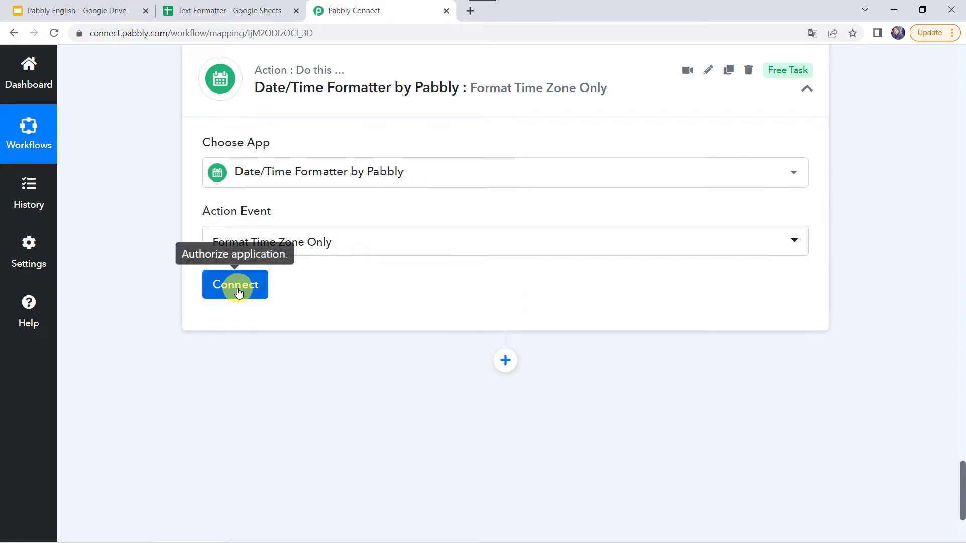
click(238, 292)
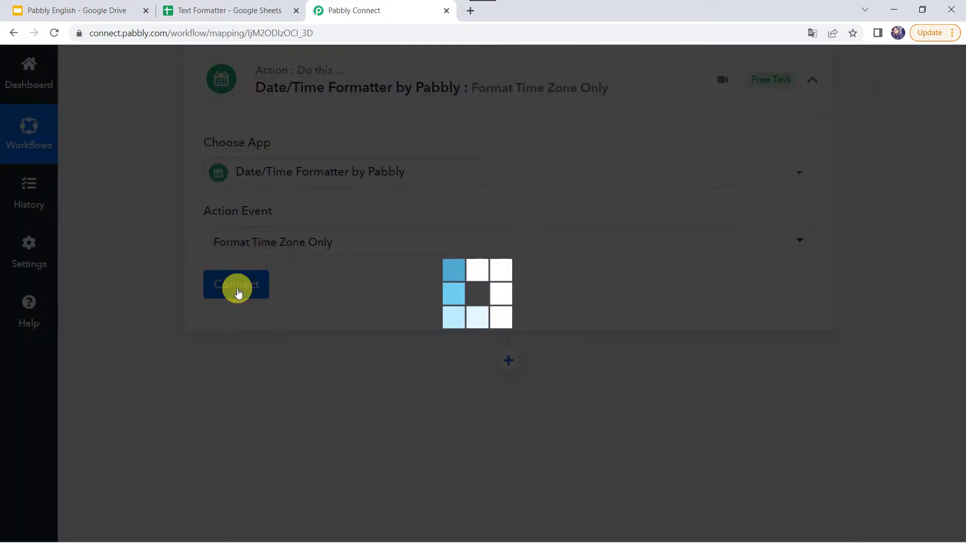
- Map the Google Sheets Date into Date and set From Format to YYYY-MM-DD HH:mm:ss Z
scroll(312, 340, down, 2)
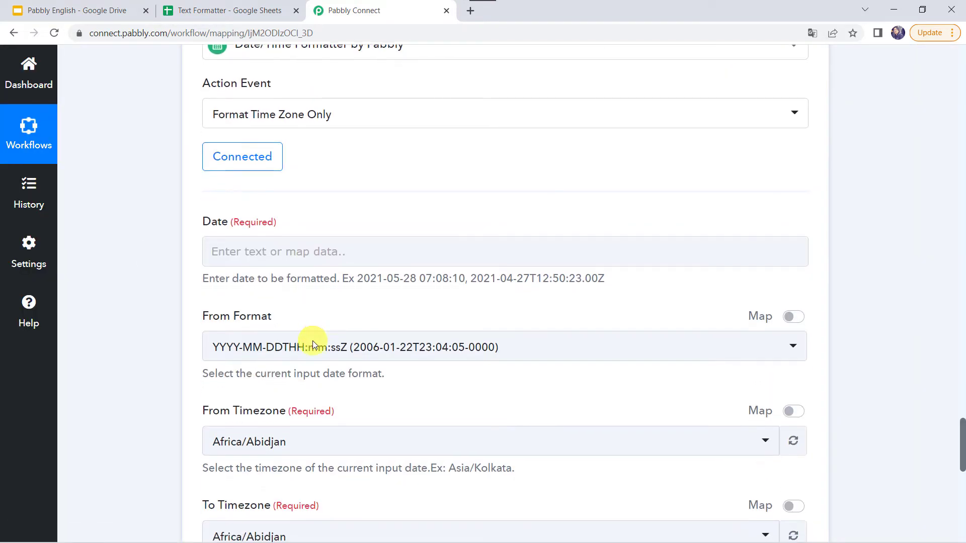
click(239, 243)
click(296, 364)
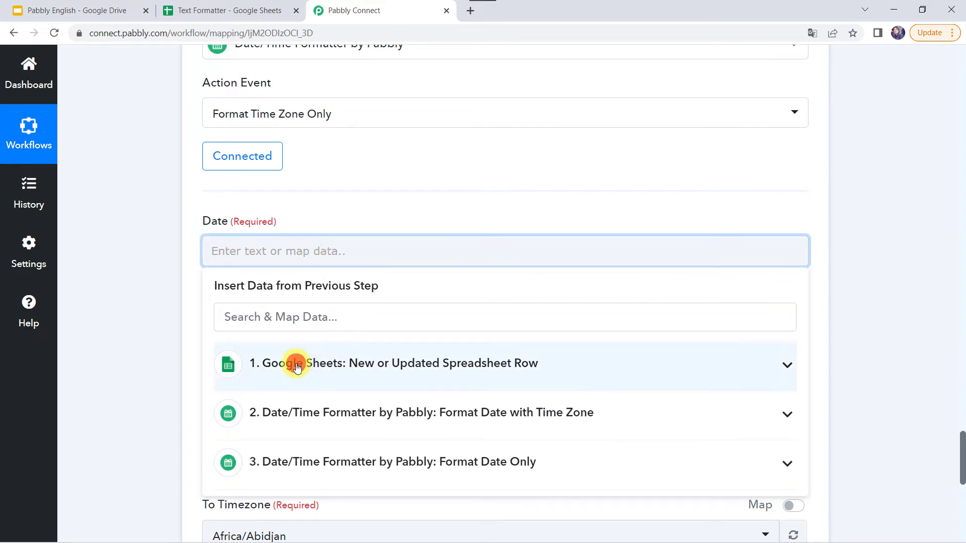
click(271, 467)
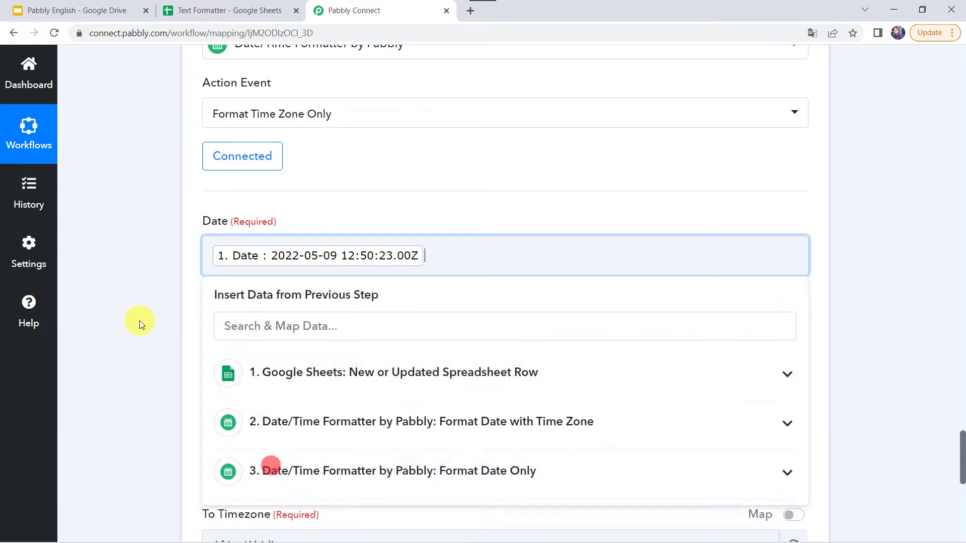
click(140, 322)
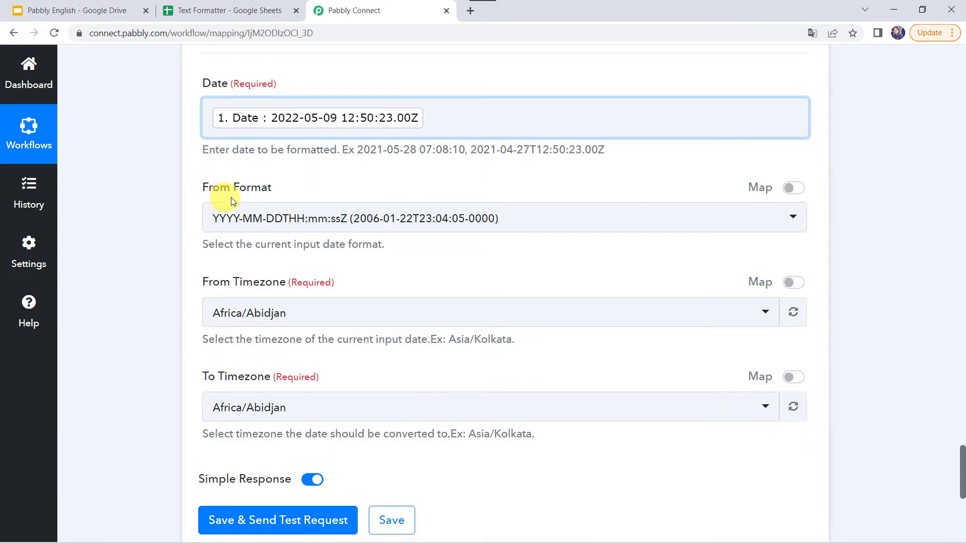
click(247, 216)
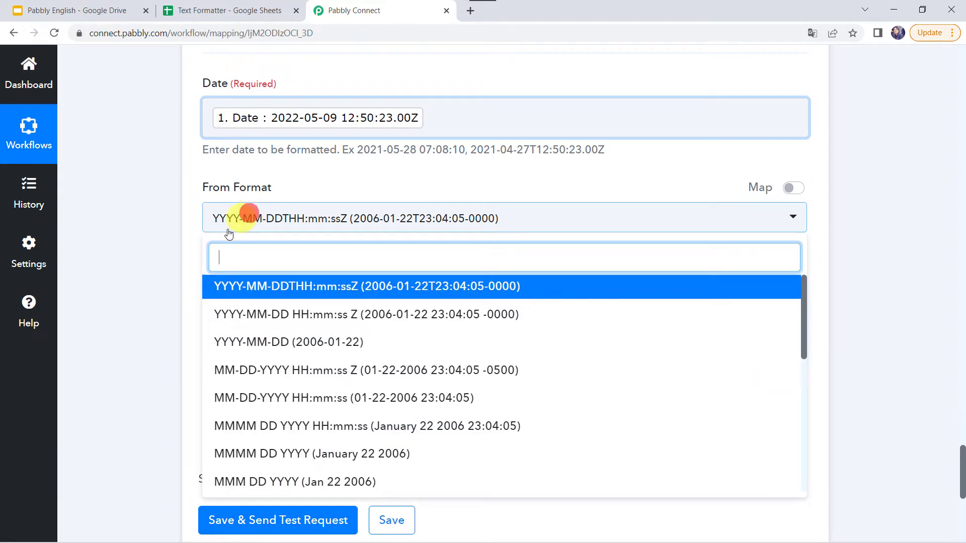
click(305, 316)
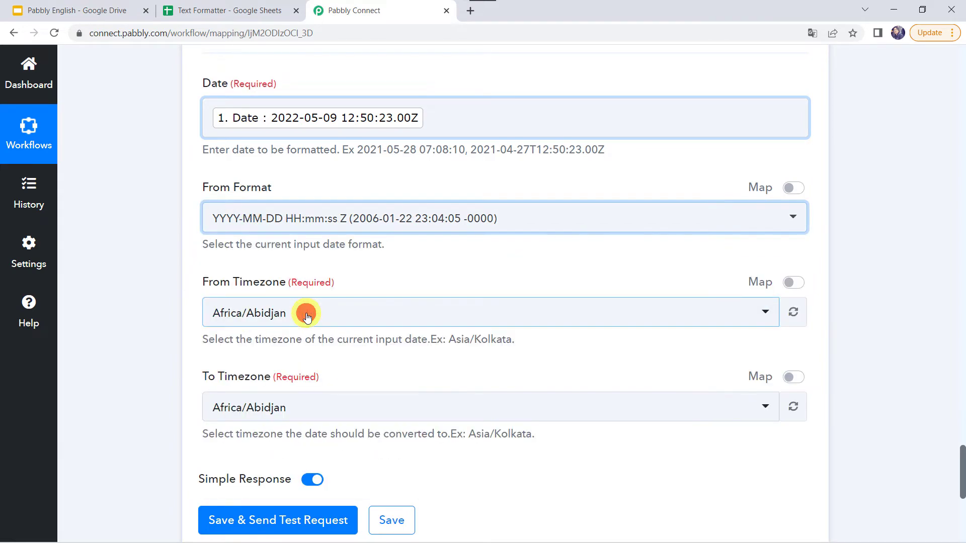
- Convert from Asia/Kolkata to Etc/UTC, then save the step and send a test request
scroll(146, 256, down, 1)
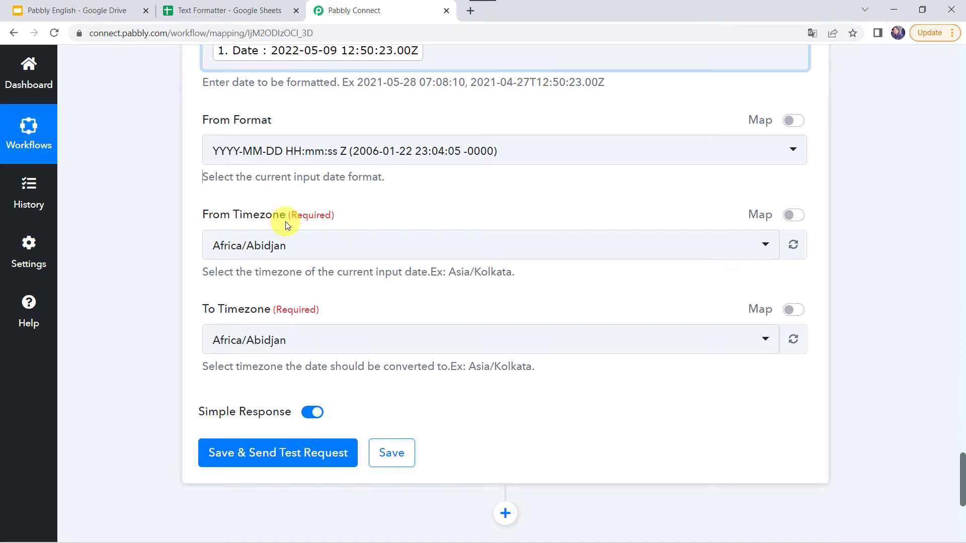
click(249, 251)
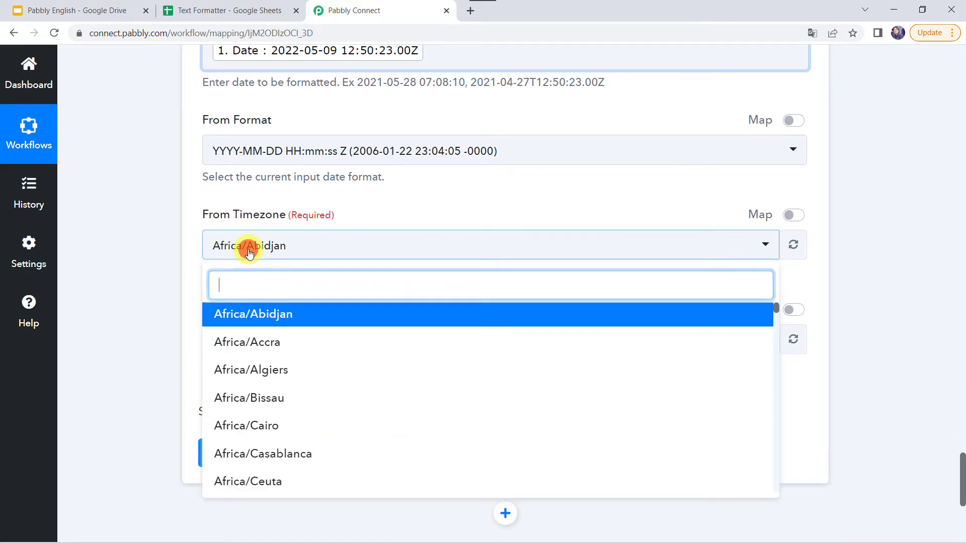
text(kol)
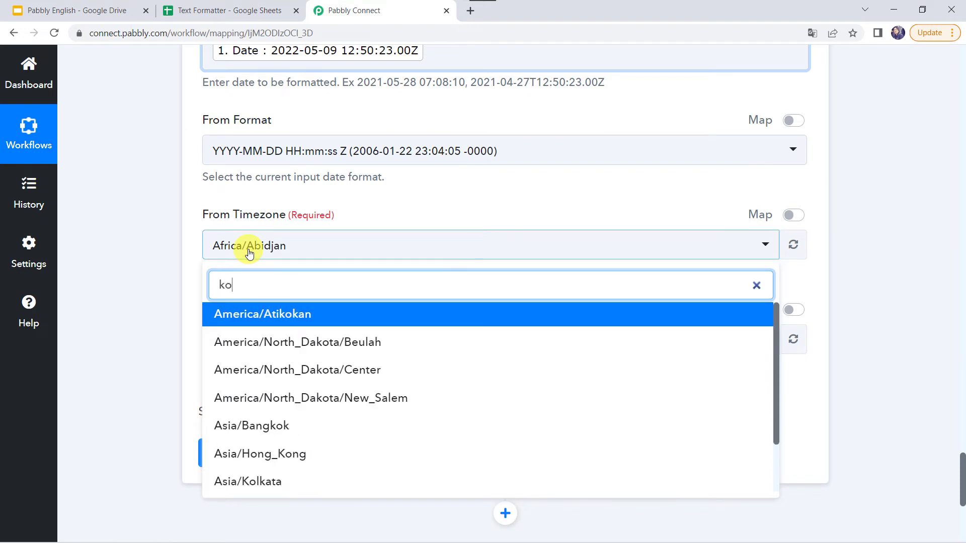
click(225, 314)
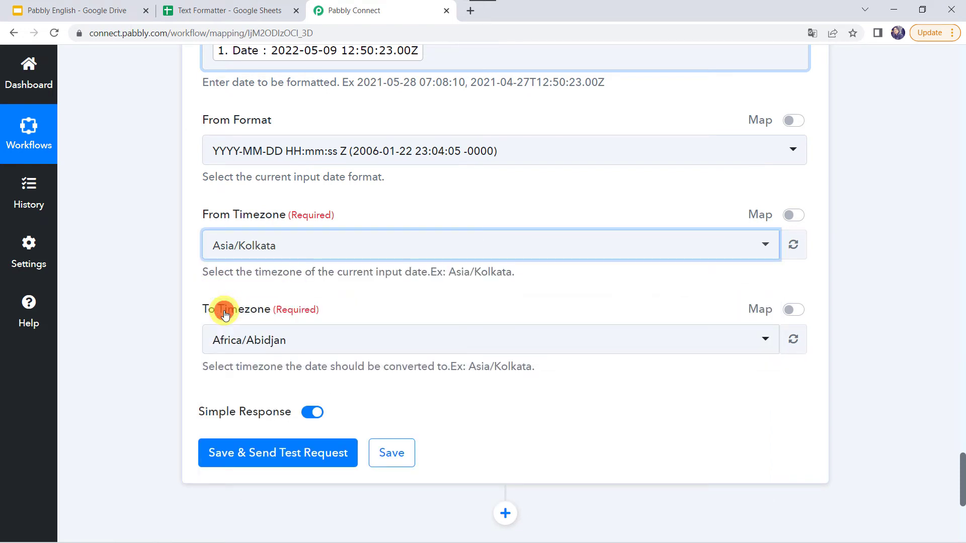
click(246, 341)
text(U)
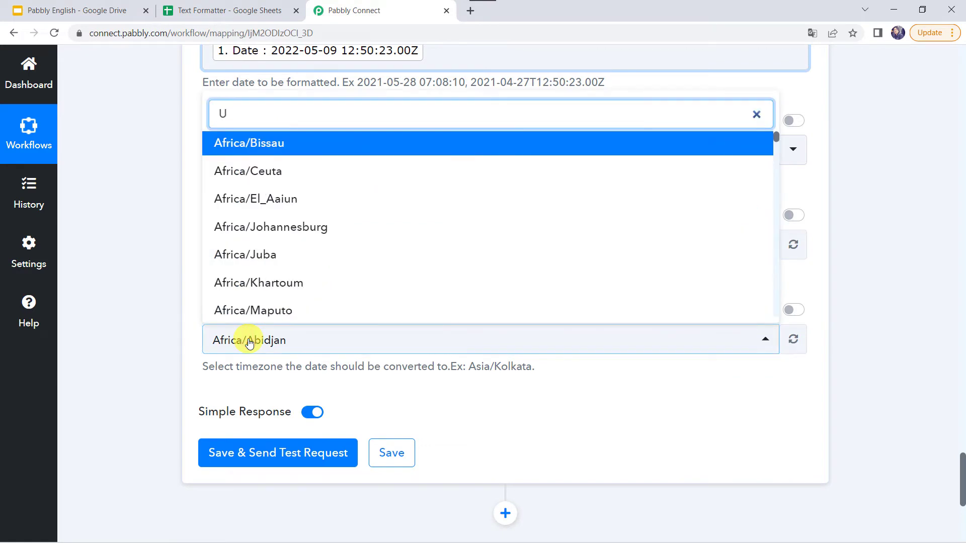
text(TC)
click(252, 303)
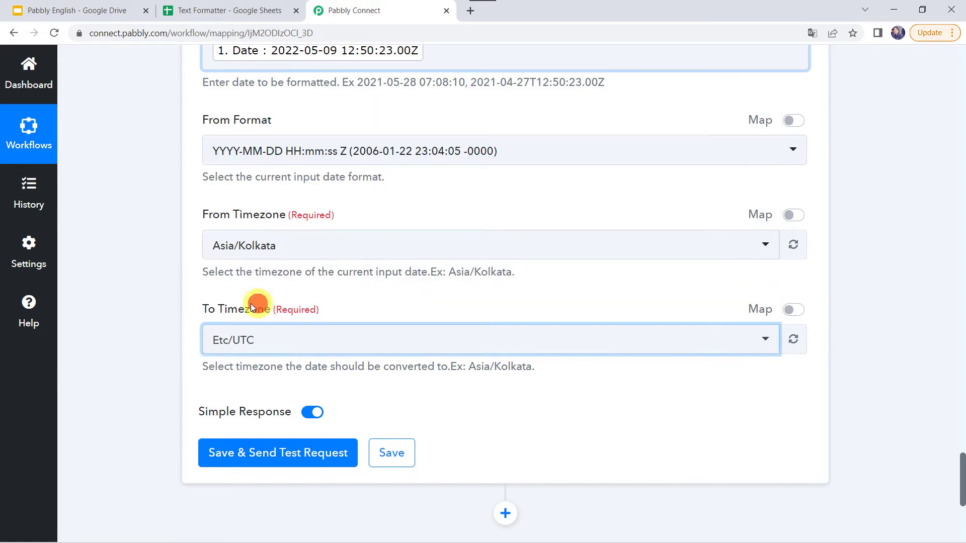
click(261, 457)
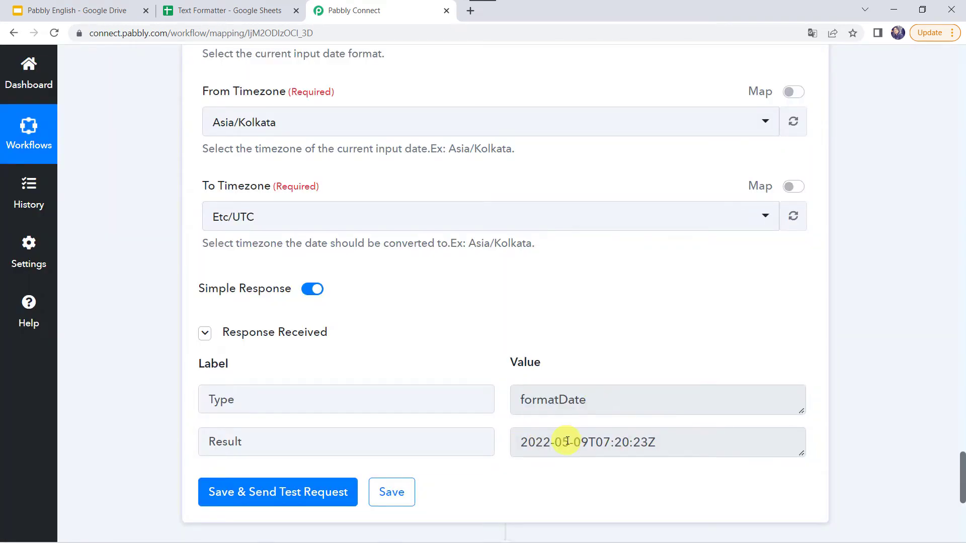
- Review the test response: type formatDate with result 2022-05-09T07:20:23Z
scroll(537, 442, up, 7)
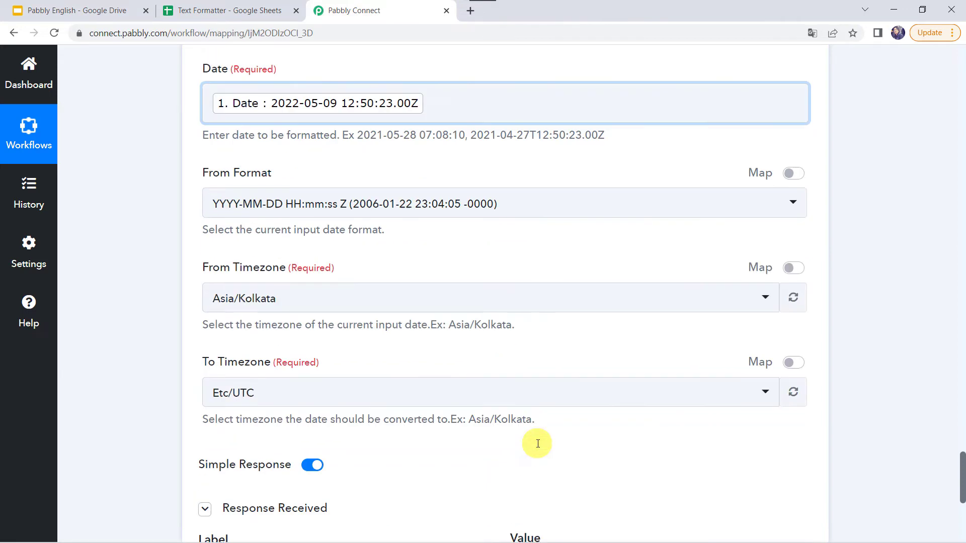
scroll(312, 258, down, 1)
scroll(312, 259, down, 7)
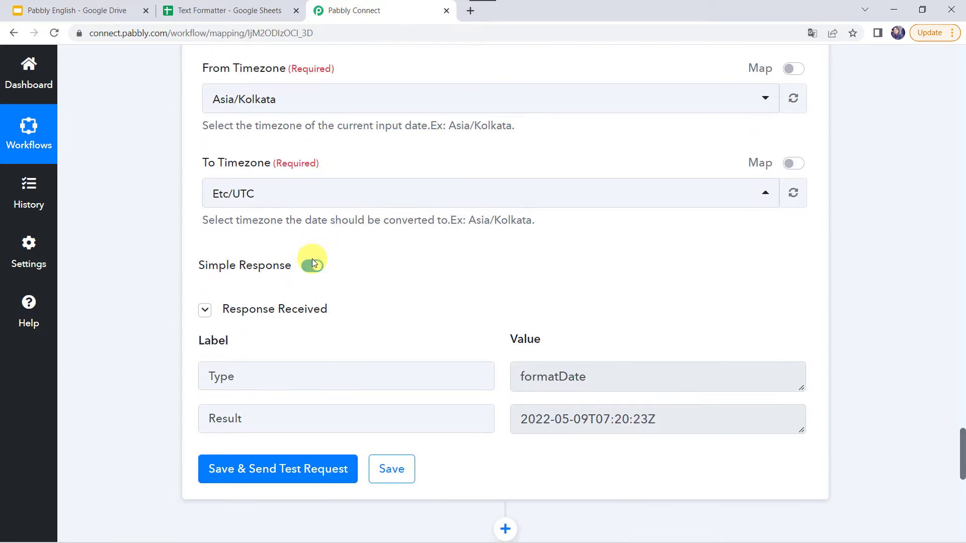
scroll(596, 394, up, 7)
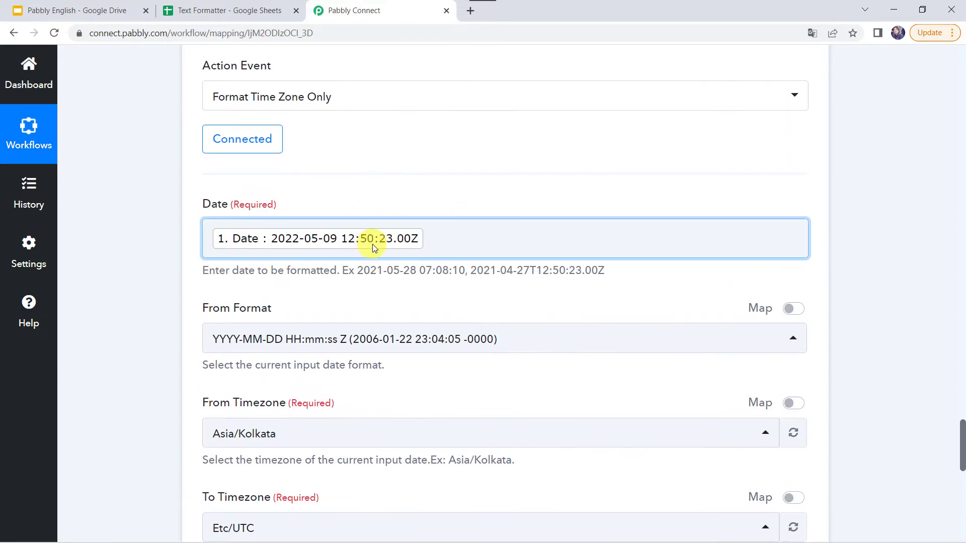
scroll(371, 244, down, 8)
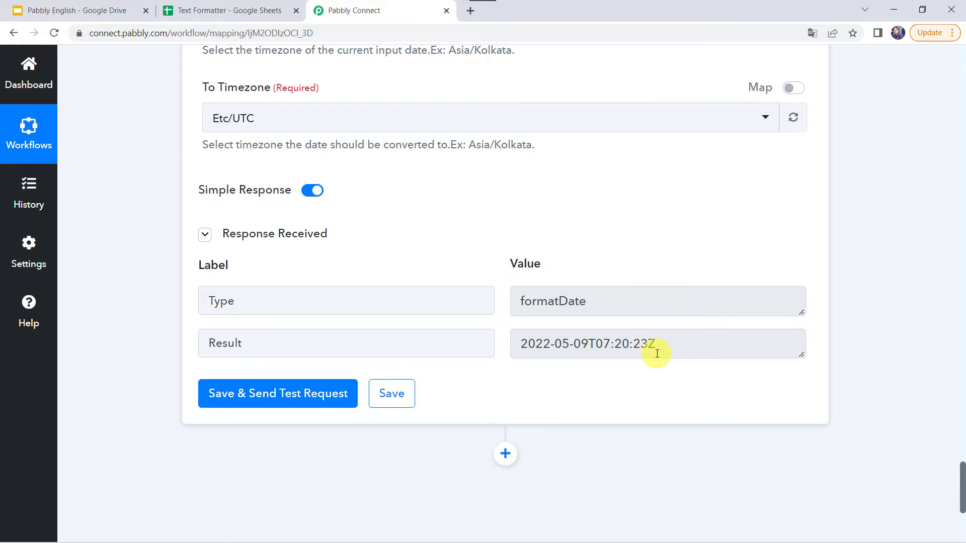
scroll(463, 375, down, 4)
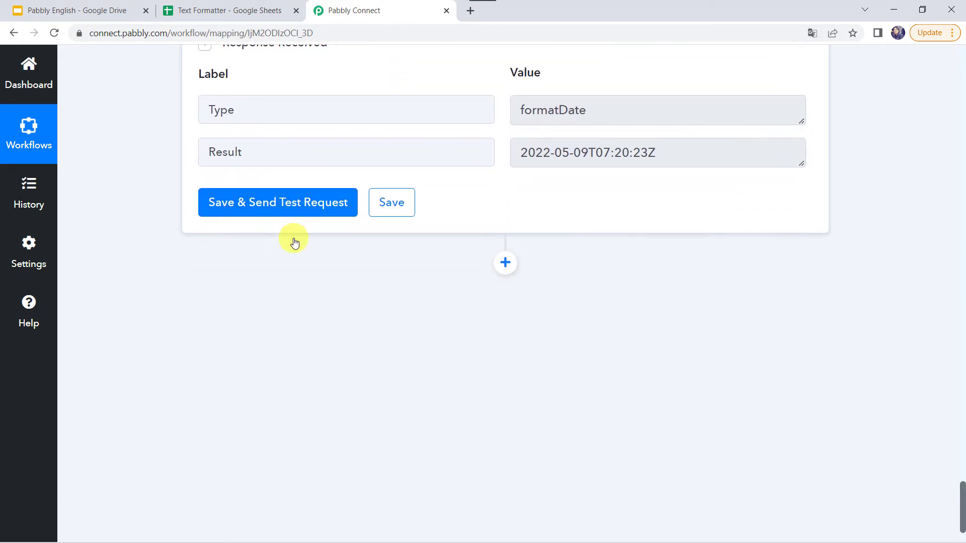
- Add a connected Date/Time Formatter action step using the Add/Subtract Time event
click(504, 266)
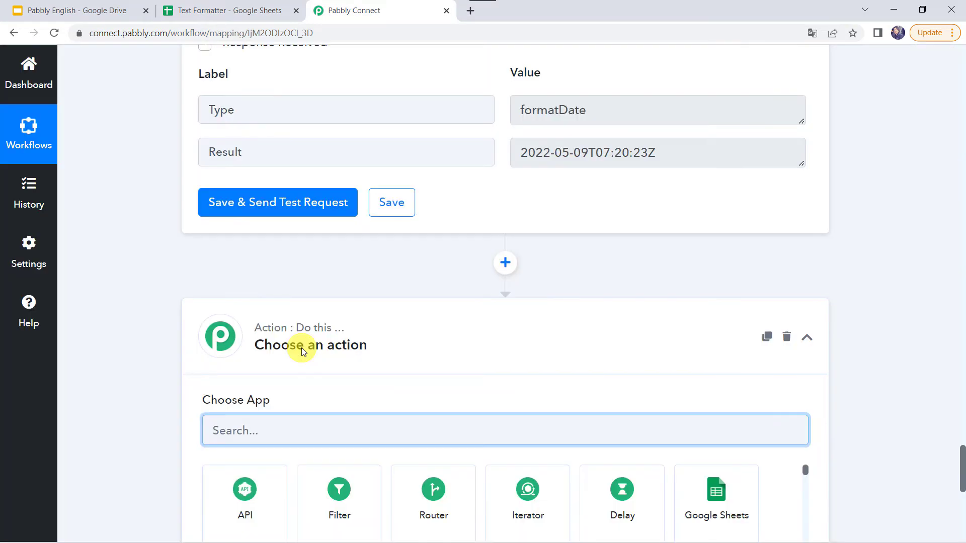
text(date)
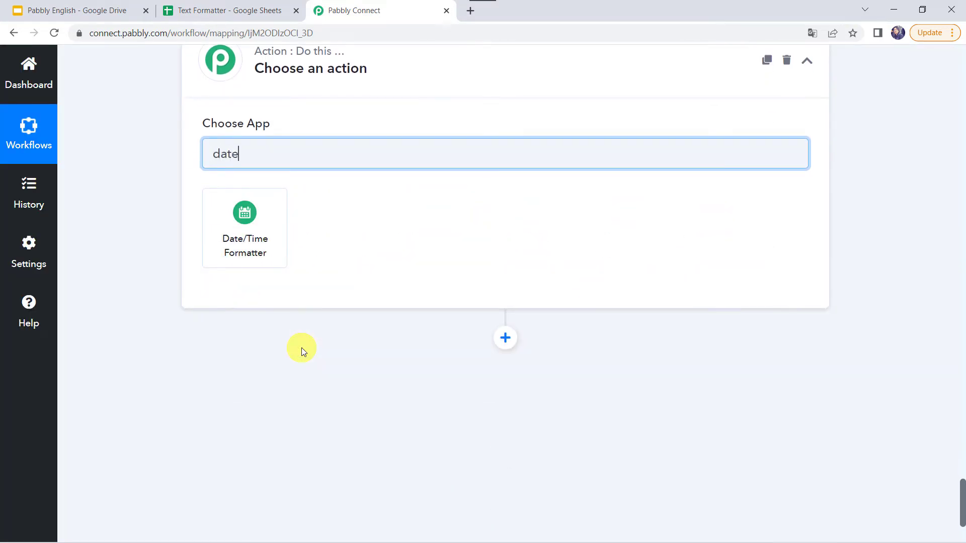
click(256, 226)
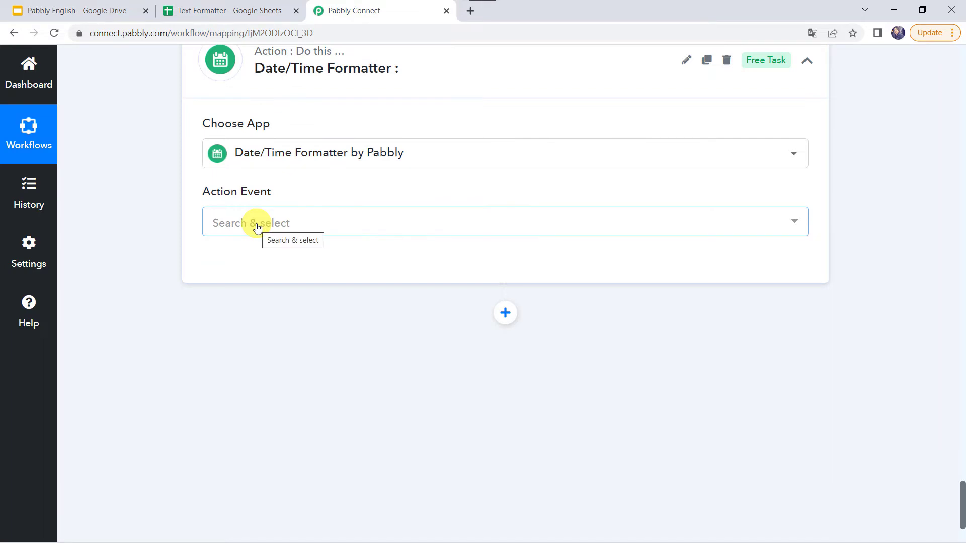
click(257, 224)
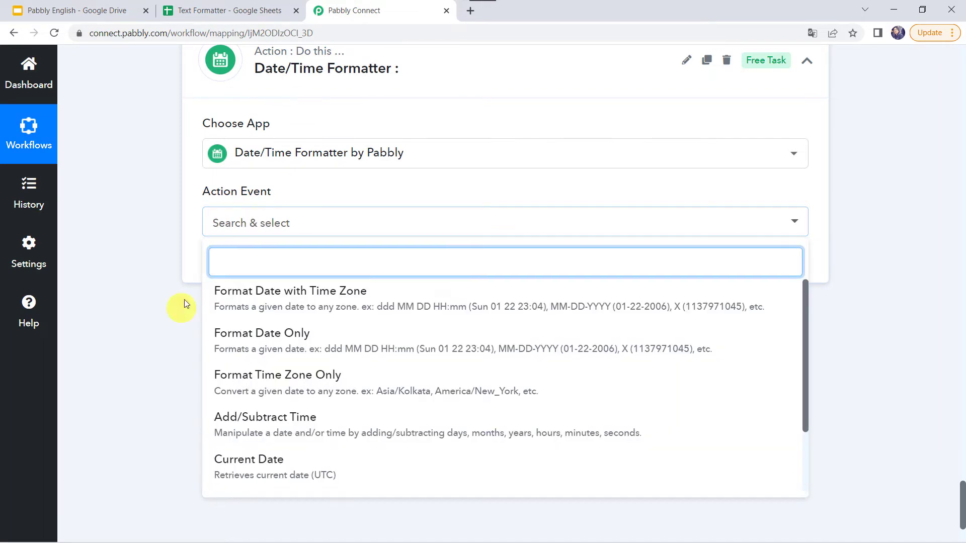
click(274, 425)
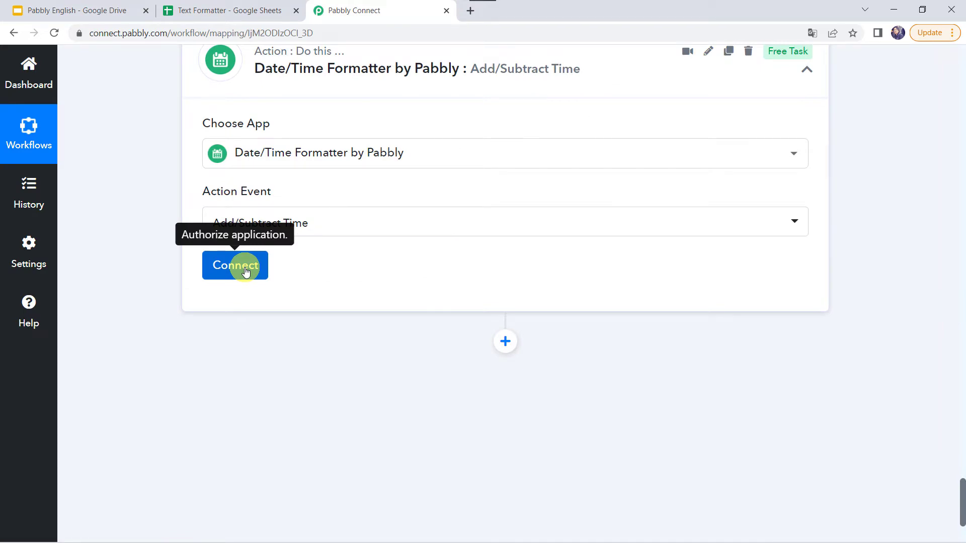
click(245, 271)
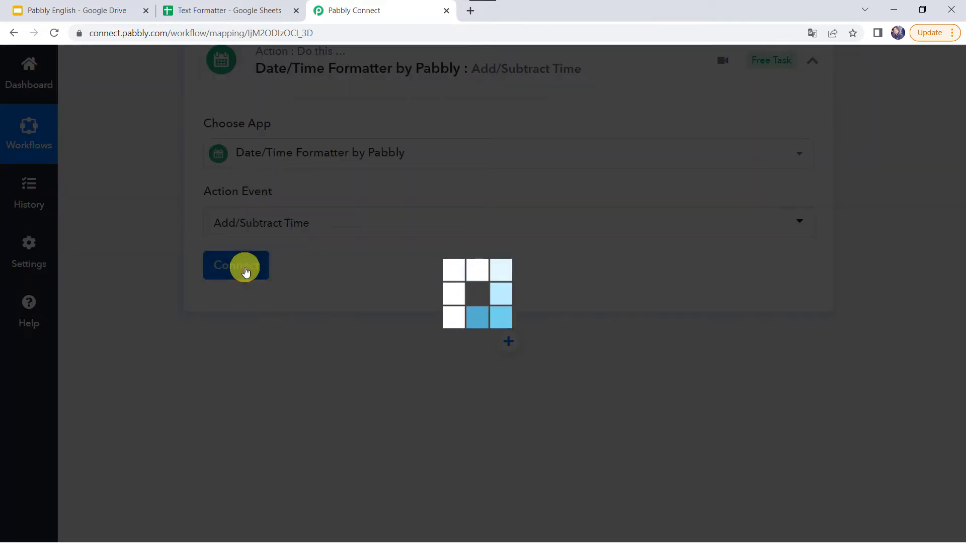
scroll(316, 271, down, 2)
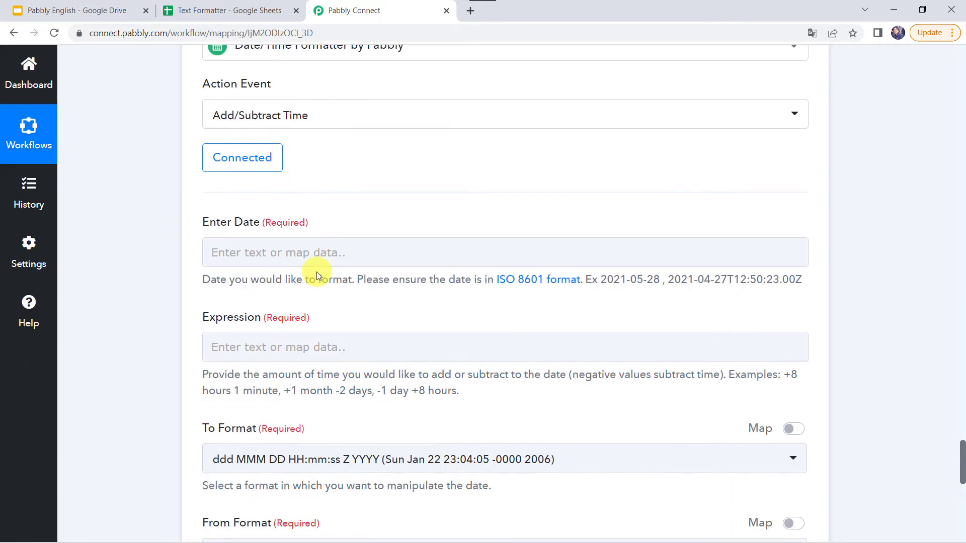
- Map the Google Sheets row's Date value into Enter Date
click(228, 250)
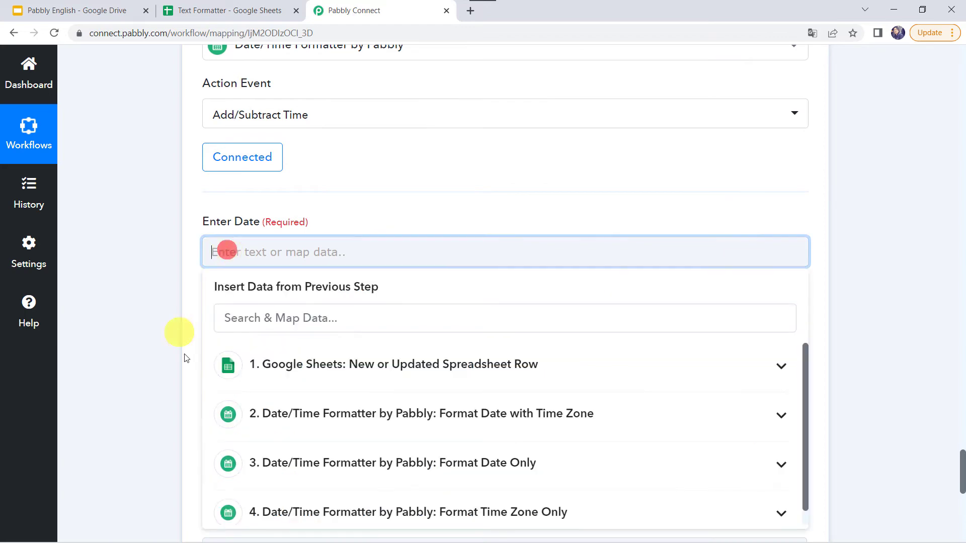
click(283, 373)
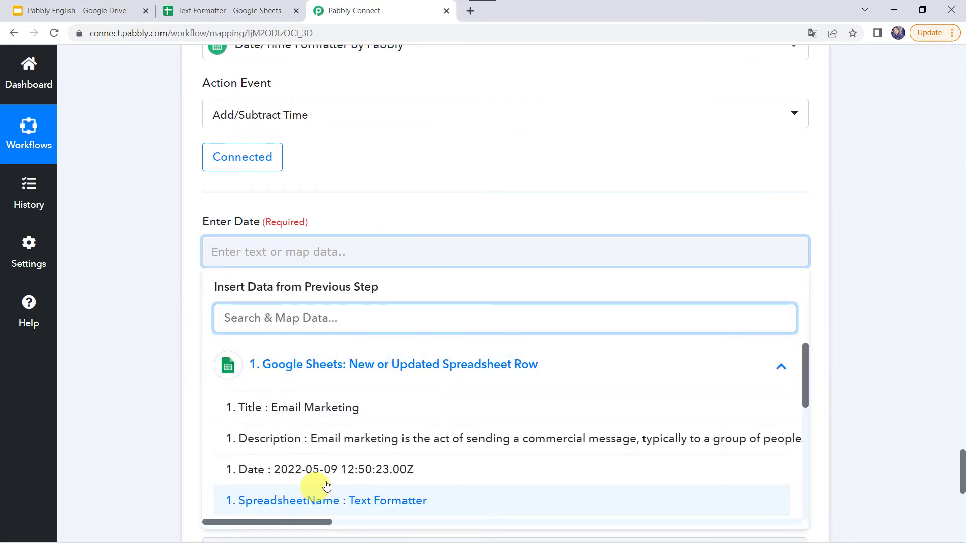
click(277, 474)
click(117, 296)
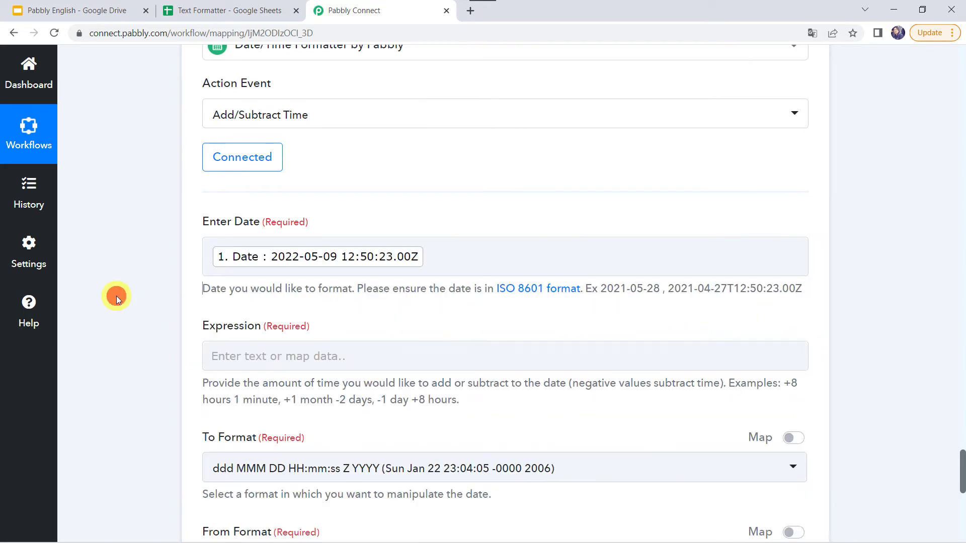
scroll(116, 296, down, 2)
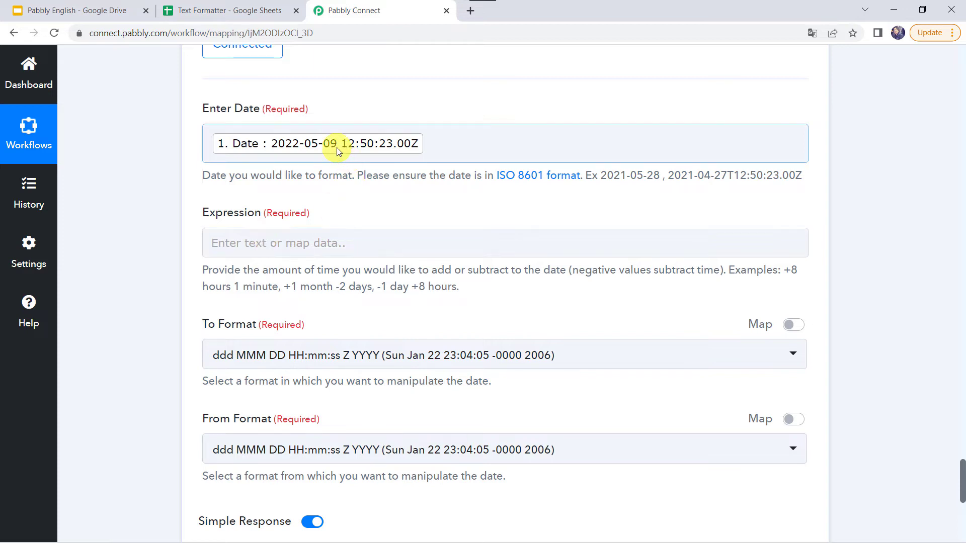
- Enter the expression '+1 month -5 hours'
click(236, 242)
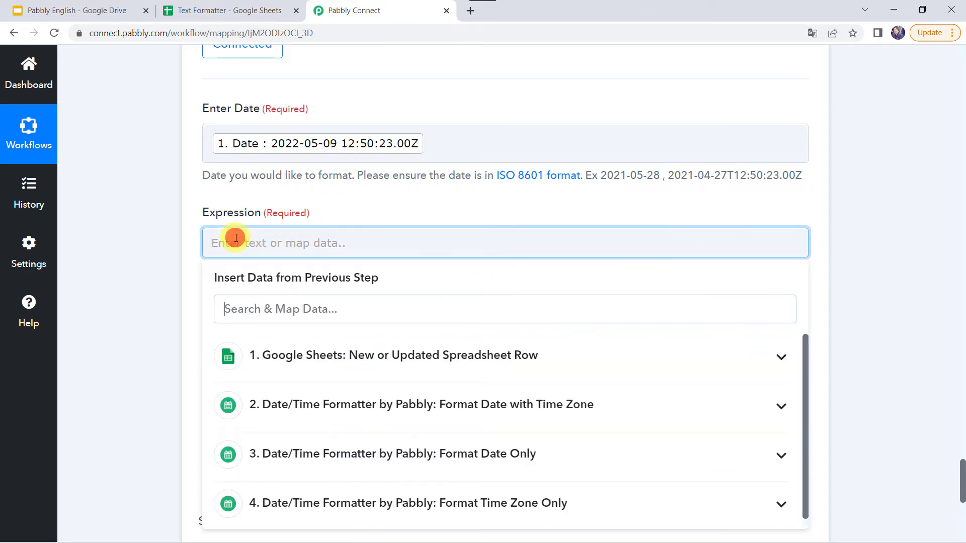
text(+1 month)
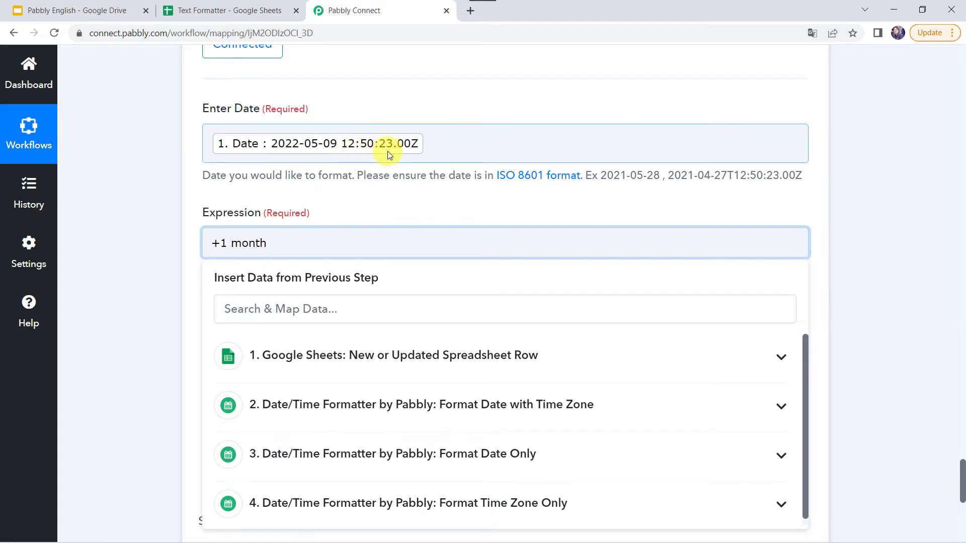
text(-5)
text(hours)
click(141, 293)
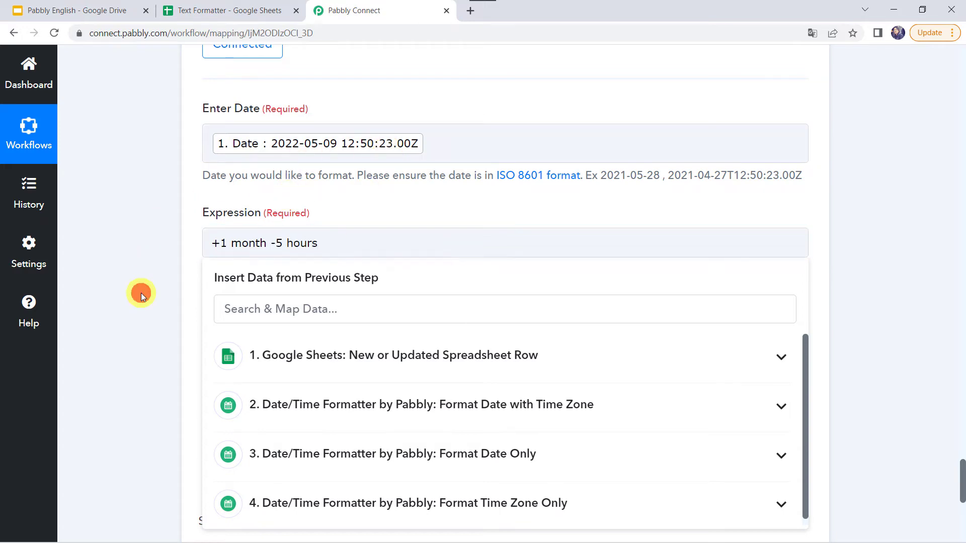
scroll(141, 293, down, 3)
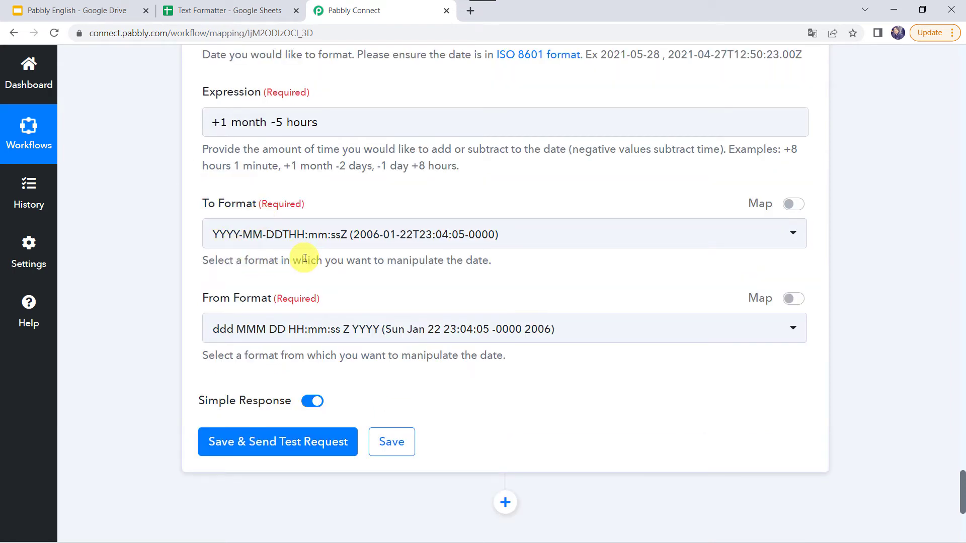
- Set To Format to DD/MM/YYYY hh:mm:ss A and From Format to YYYY-MM-DD HH:mm:ss Z
click(312, 237)
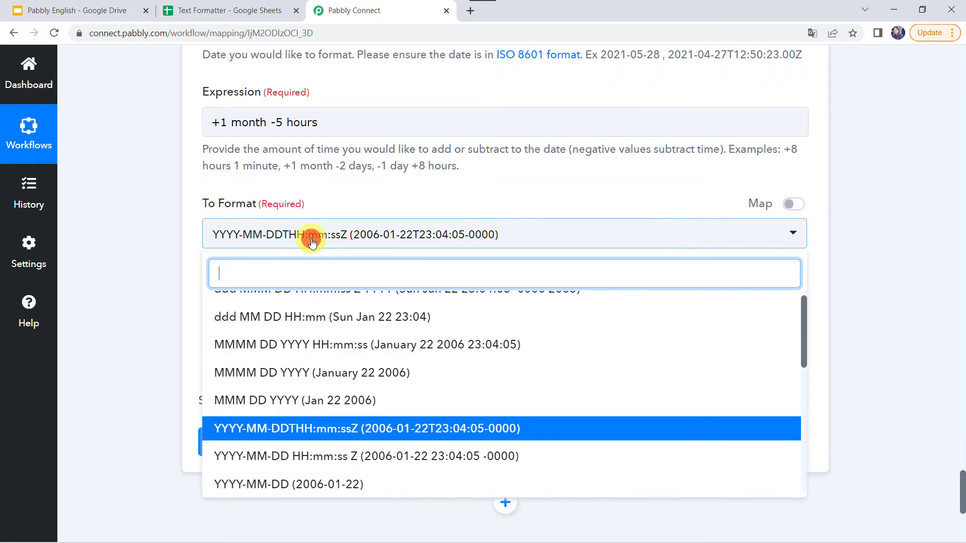
scroll(290, 401, down, 7)
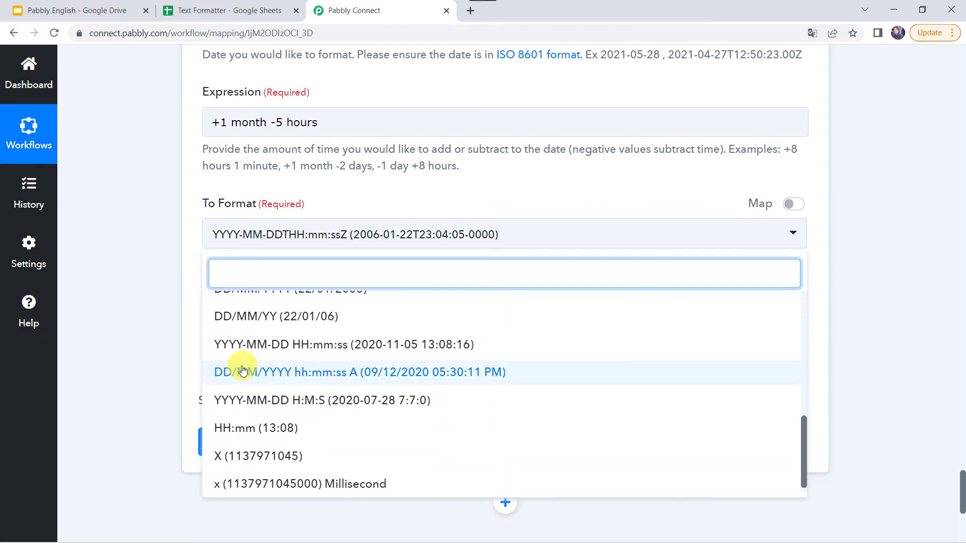
click(335, 375)
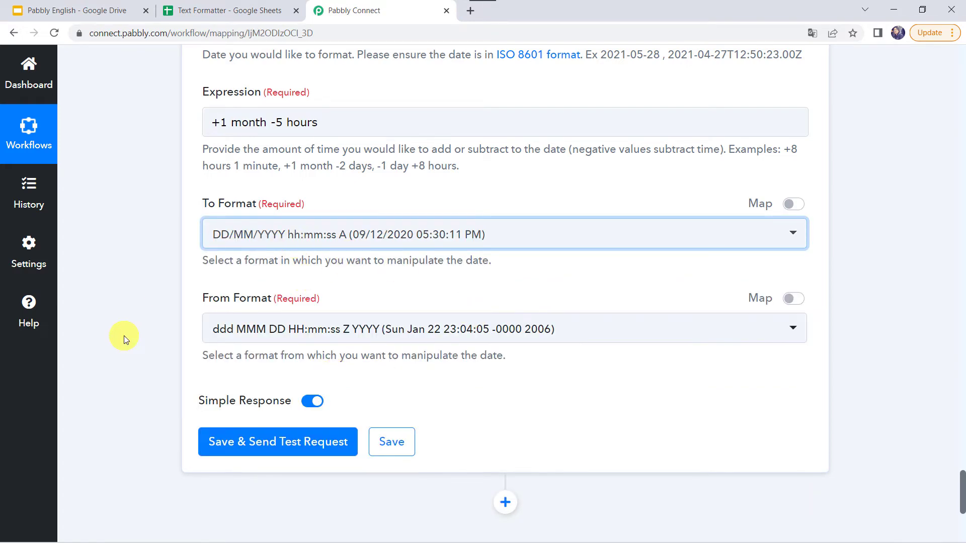
scroll(124, 336, down, 2)
scroll(224, 244, up, 2)
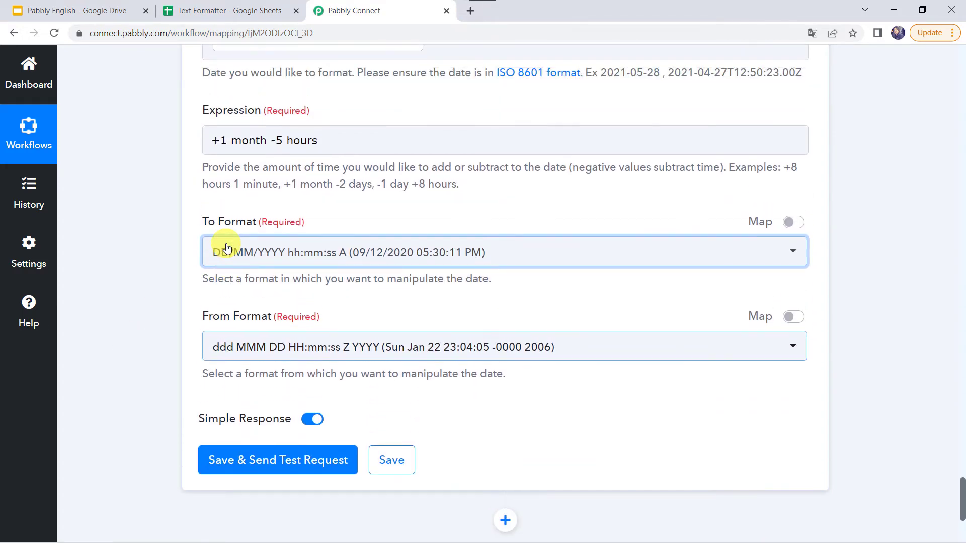
scroll(226, 248, up, 3)
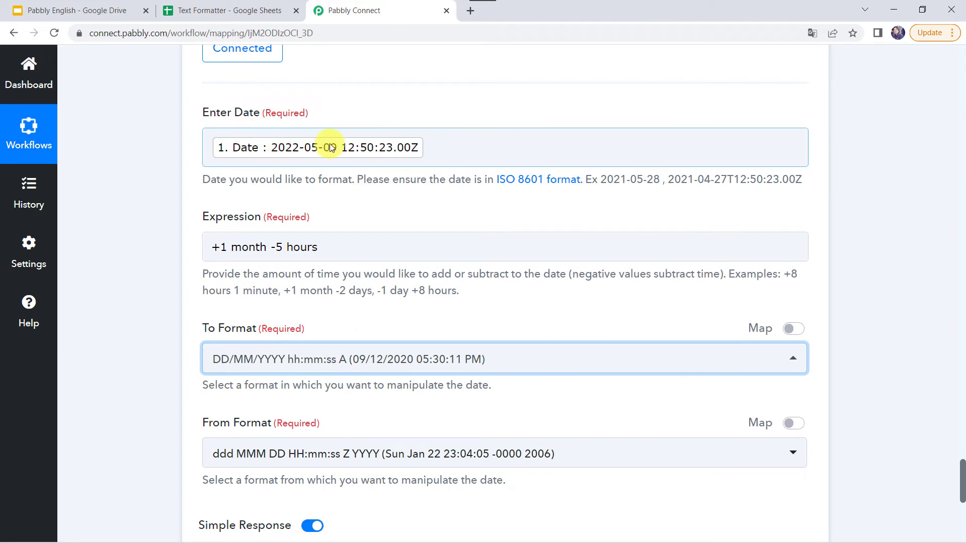
scroll(162, 349, down, 1)
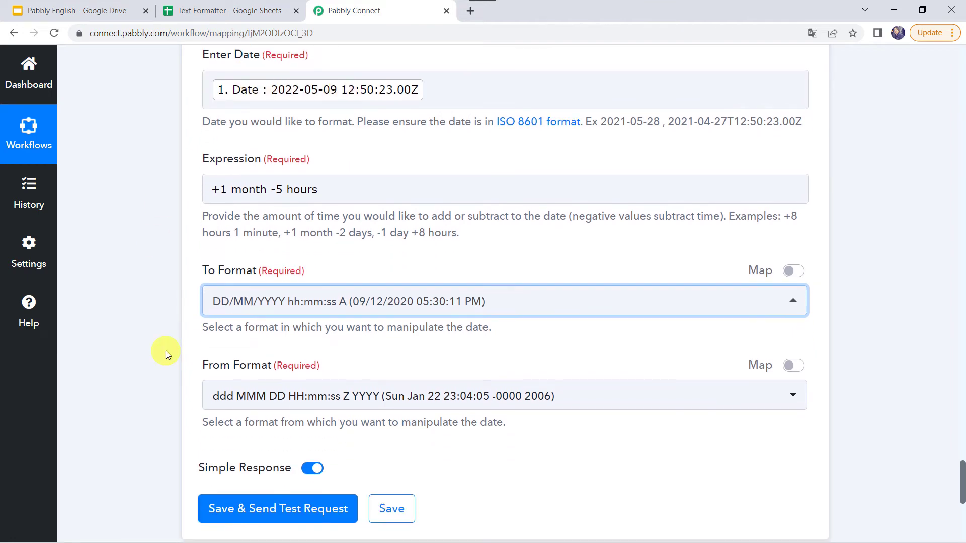
click(238, 391)
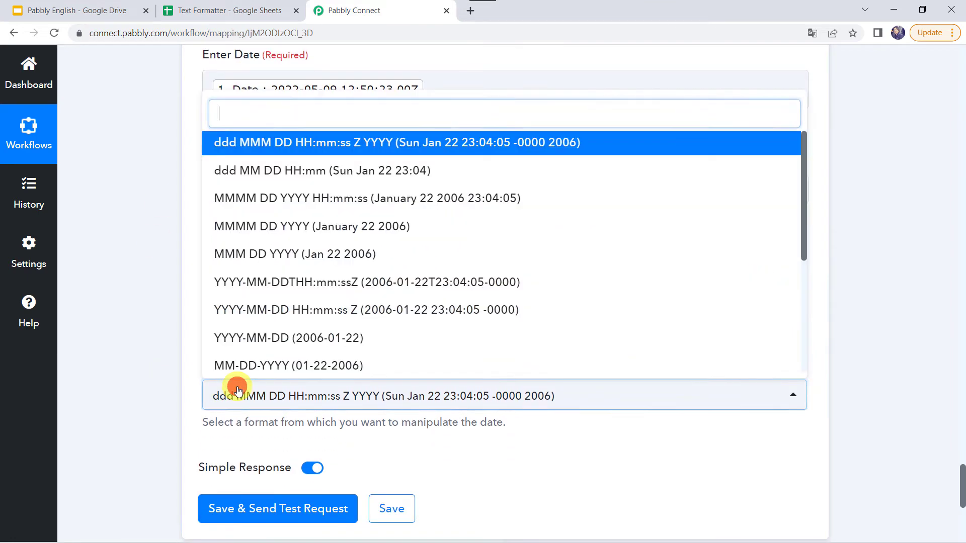
click(260, 315)
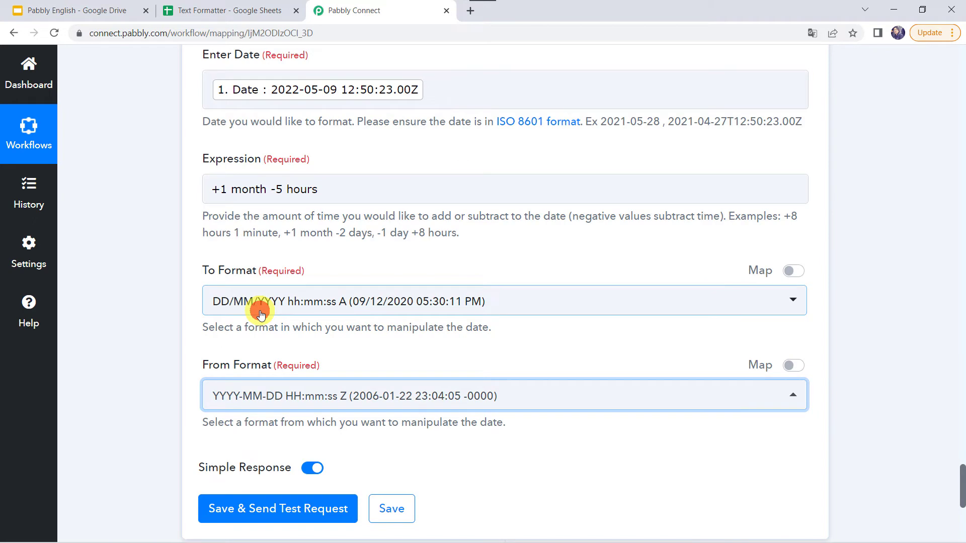
- Save and test the Add/Subtract Time step, checking the result 09/06/2022 07:50:23 AM
click(255, 512)
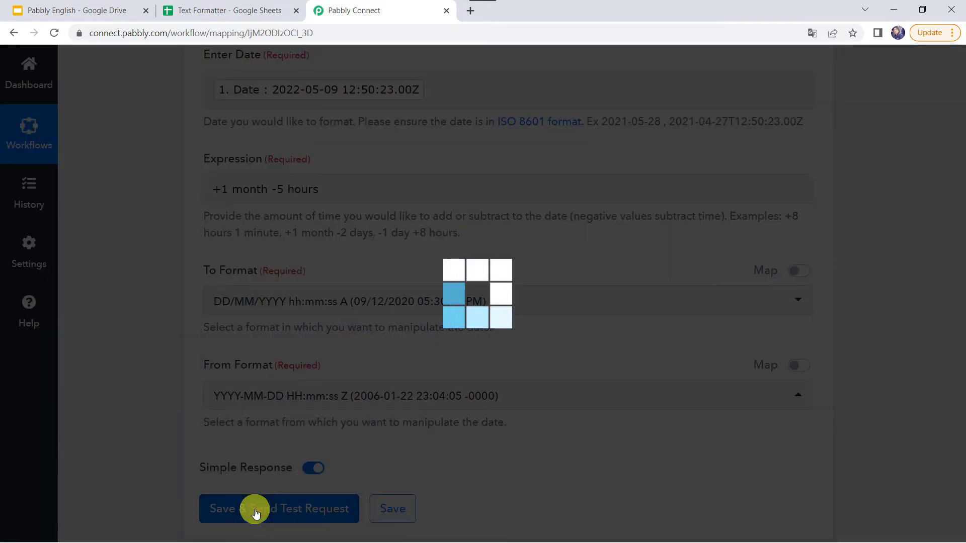
scroll(258, 421, down, 4)
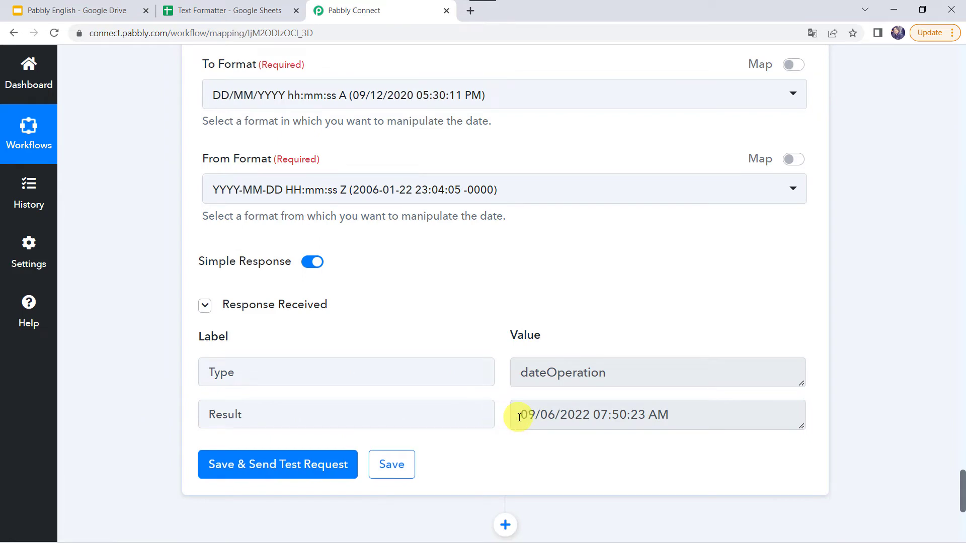
scroll(585, 419, up, 6)
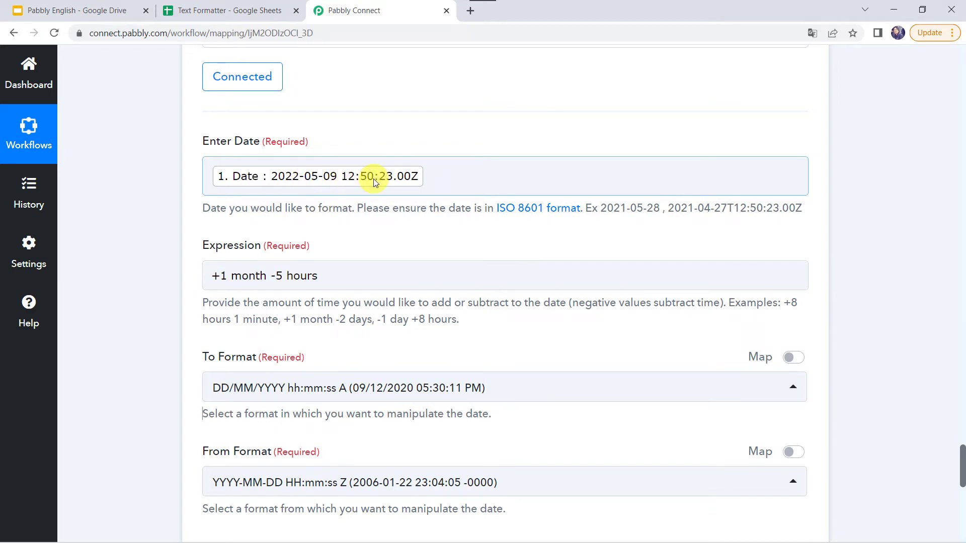
scroll(373, 179, down, 5)
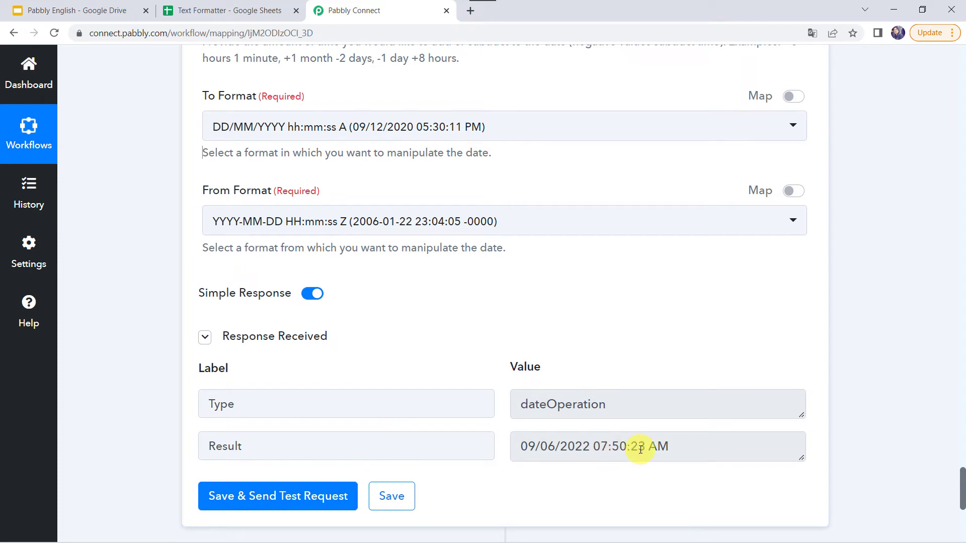
scroll(640, 449, up, 5)
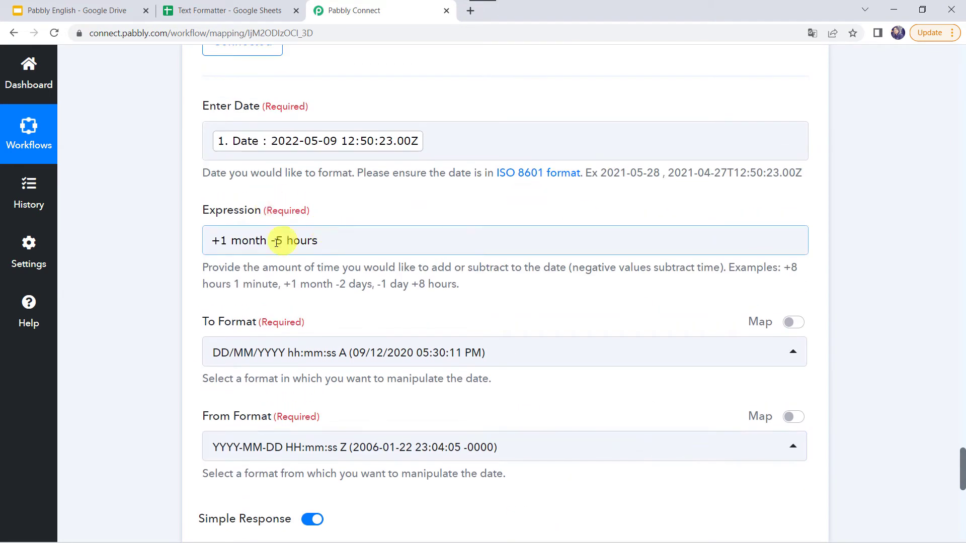
scroll(533, 295, up, 3)
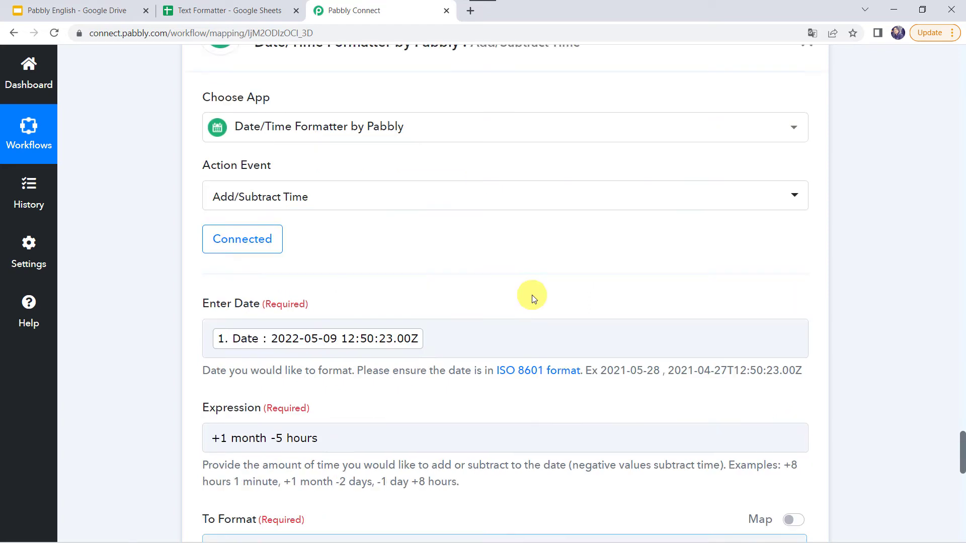
scroll(532, 295, down, 1)
scroll(532, 295, down, 9)
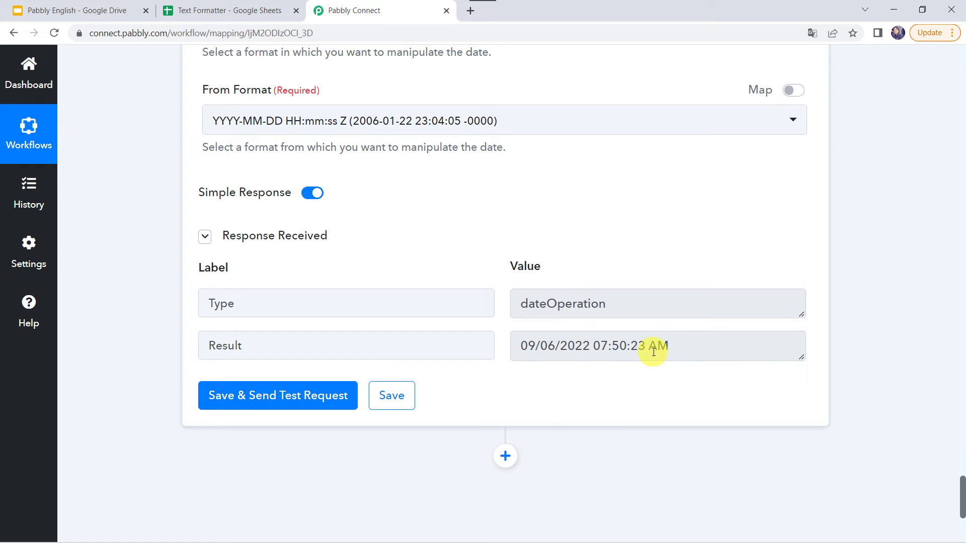
scroll(652, 351, down, 4)
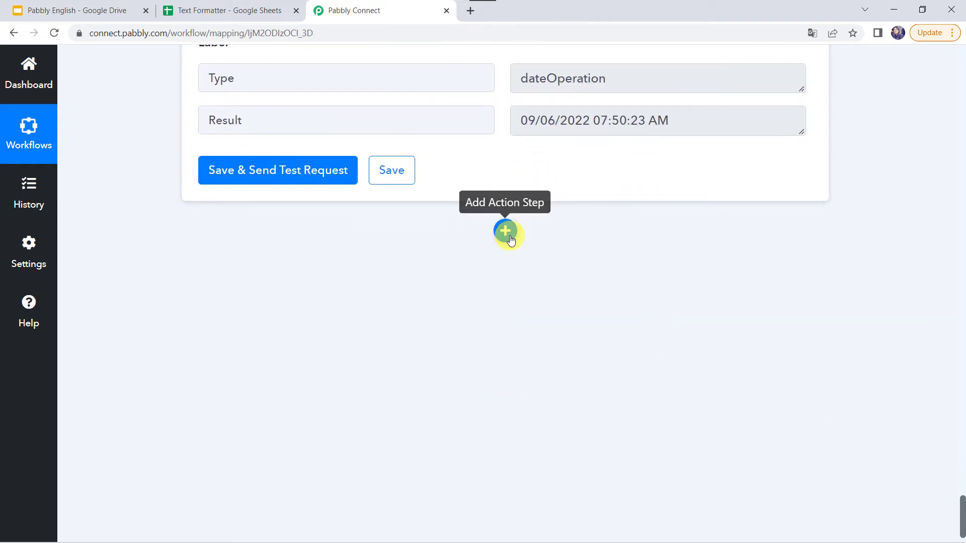
- Add a connected Date/Time Formatter action step using the Current Date event
click(511, 238)
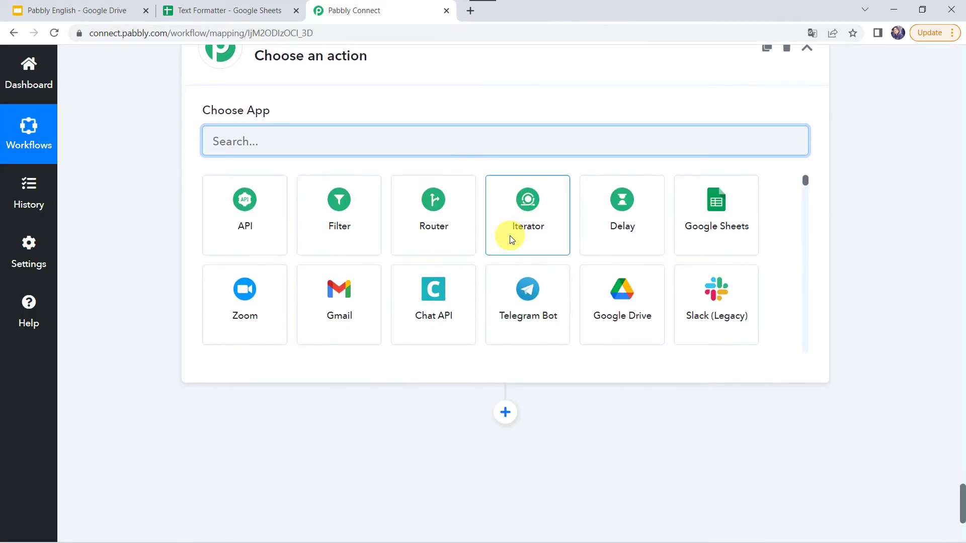
text(date)
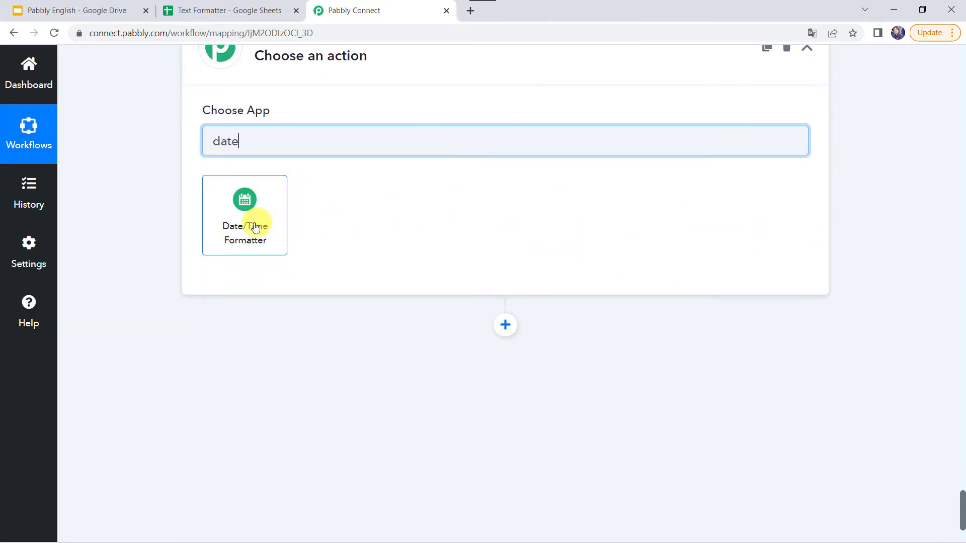
click(246, 225)
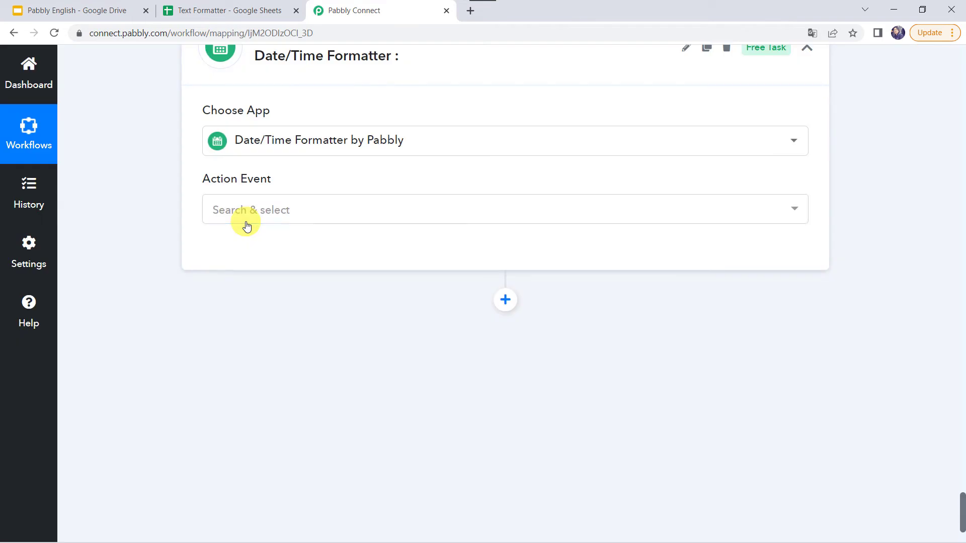
click(247, 217)
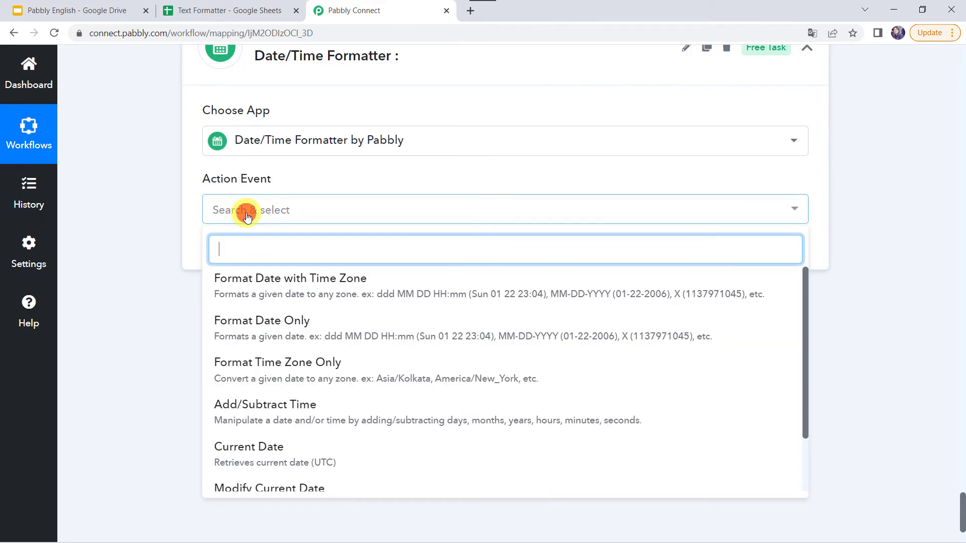
click(260, 448)
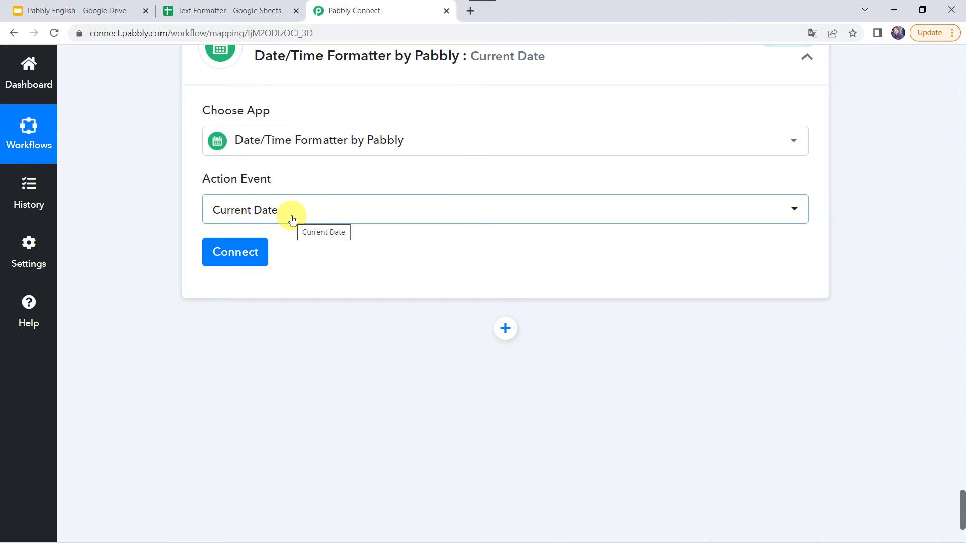
click(241, 262)
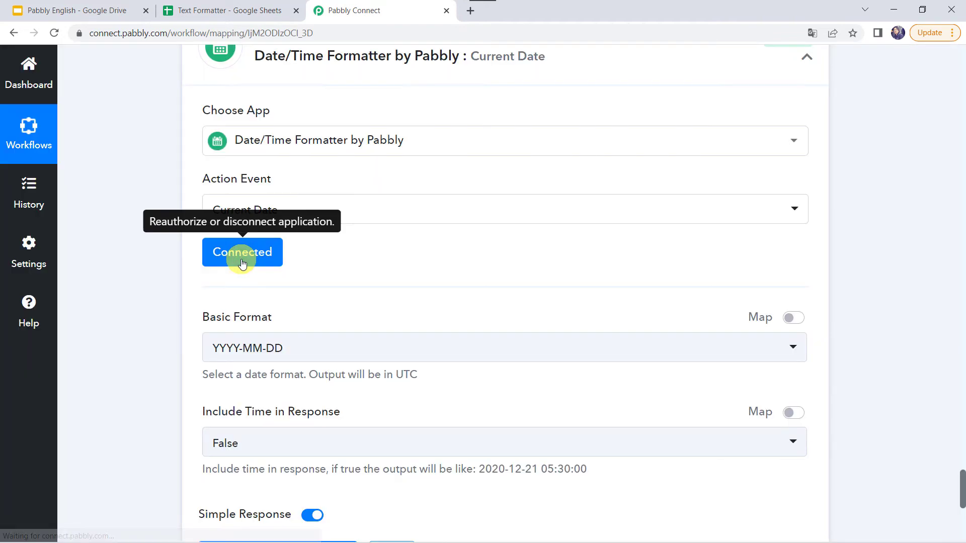
scroll(282, 251, down, 3)
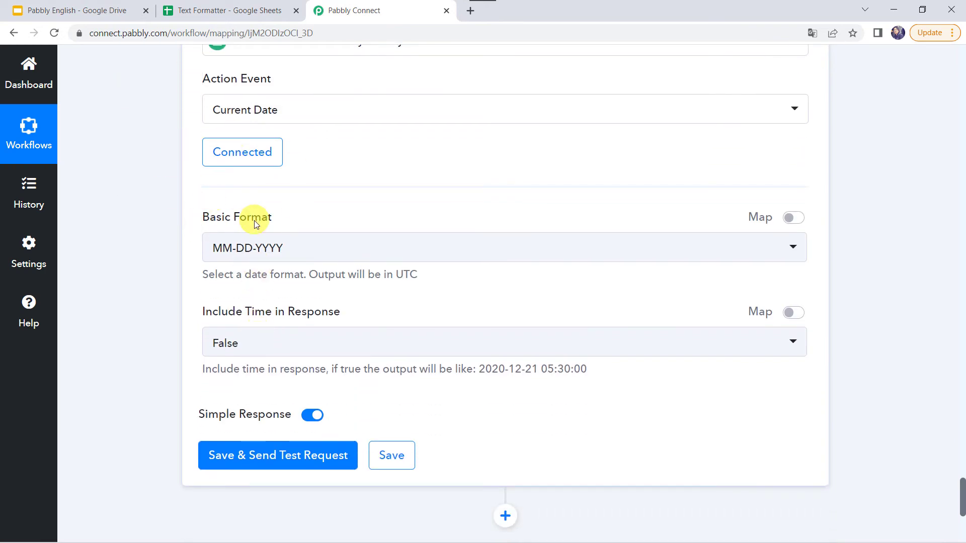
- Set Basic Format to DD/MM/YYYY and keep Include Time in Response as False
click(252, 248)
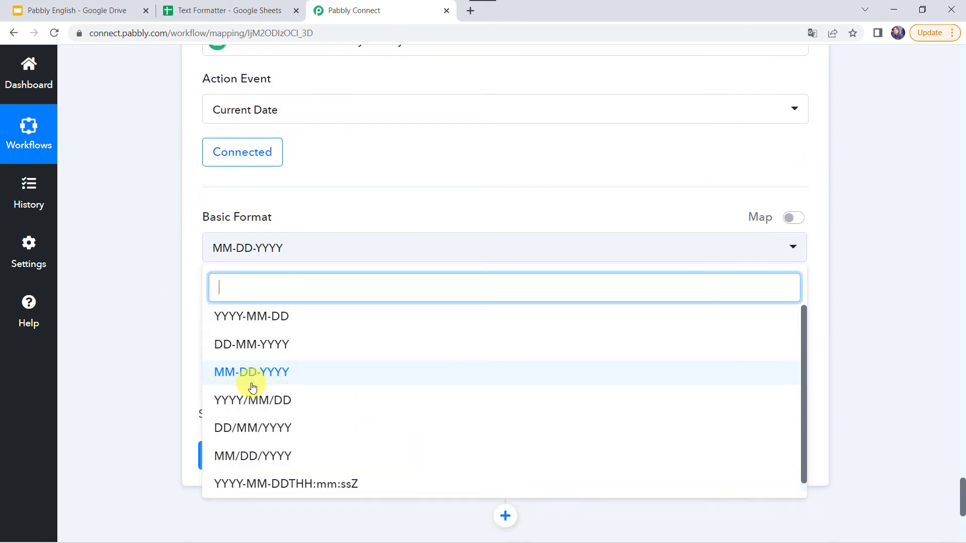
scroll(252, 388, down, 1)
click(243, 417)
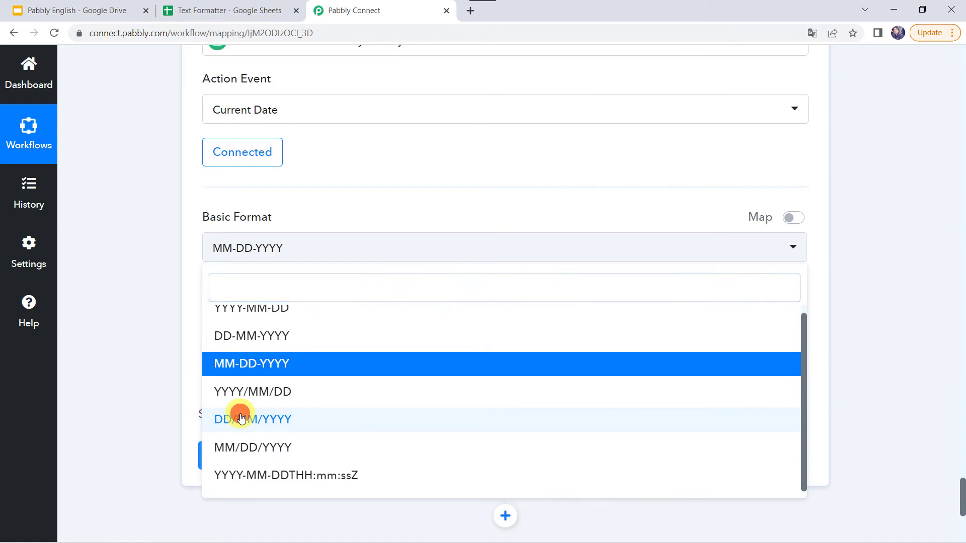
click(130, 228)
scroll(130, 228, down, 1)
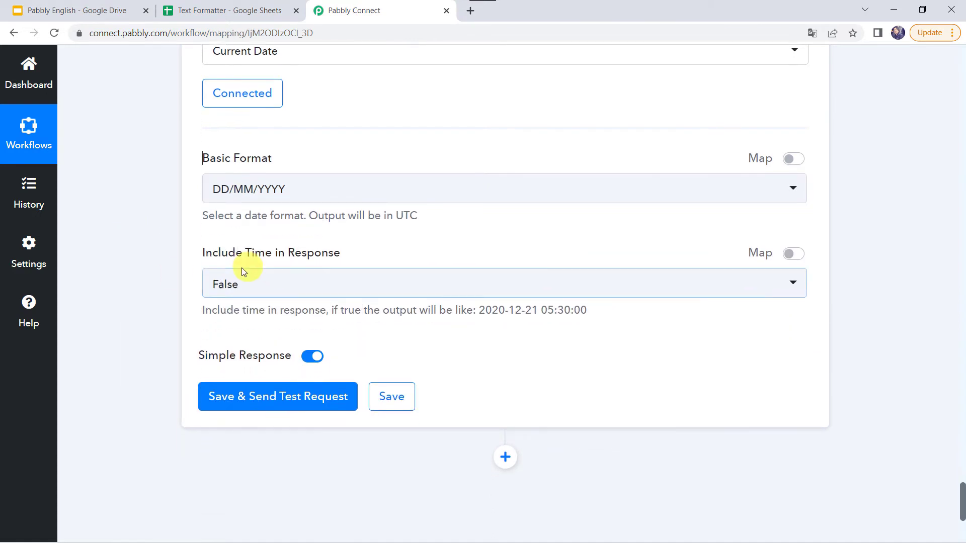
click(276, 292)
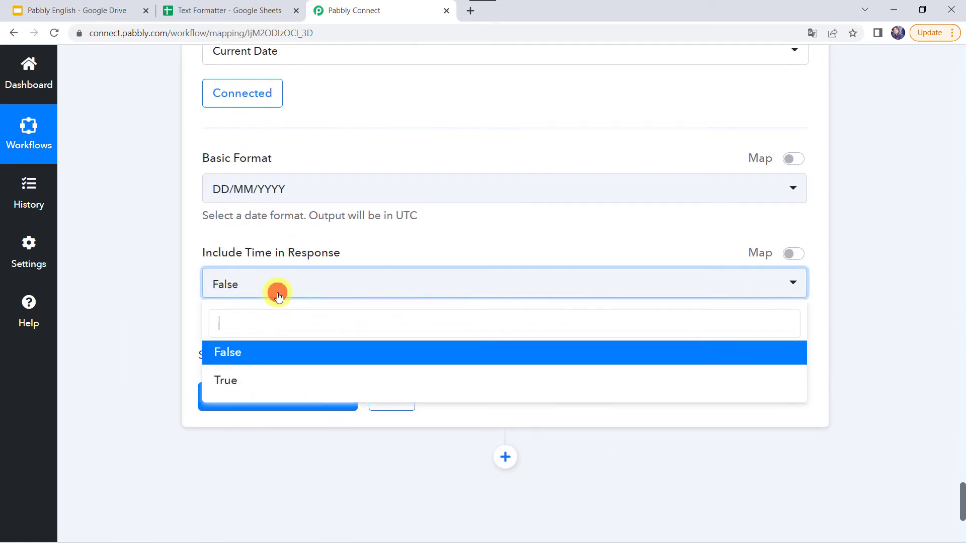
click(251, 358)
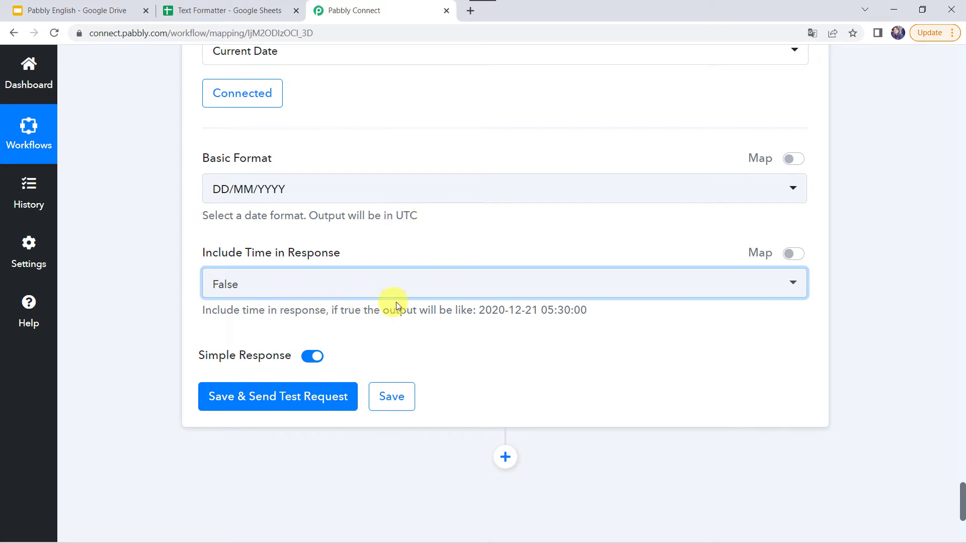
- Save and test the Current Date step, which returns 09/05/2022, and add another action step
click(247, 406)
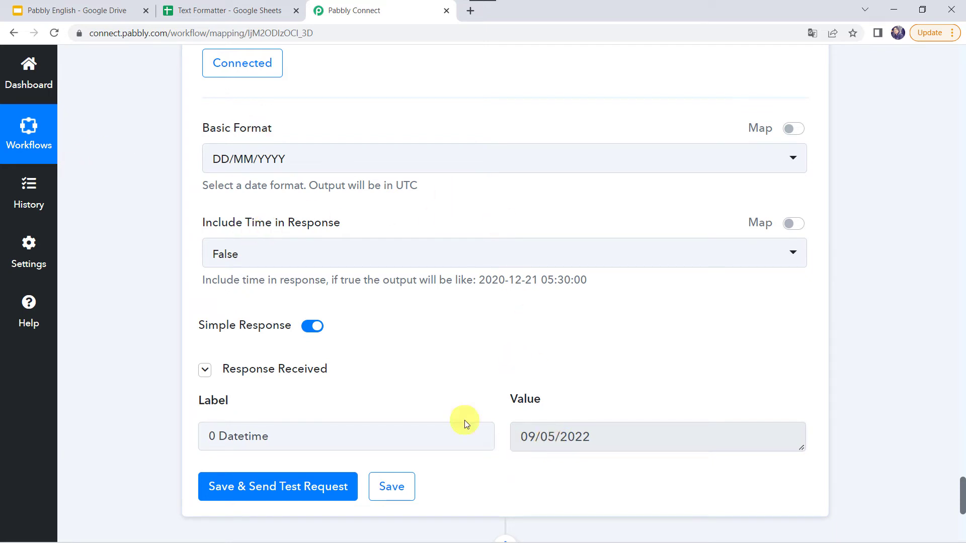
scroll(542, 414, down, 7)
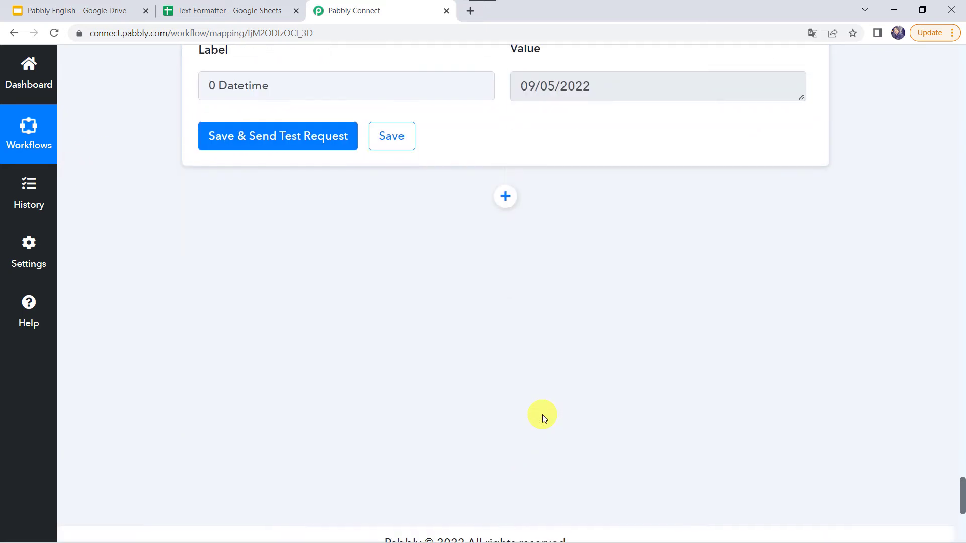
click(506, 186)
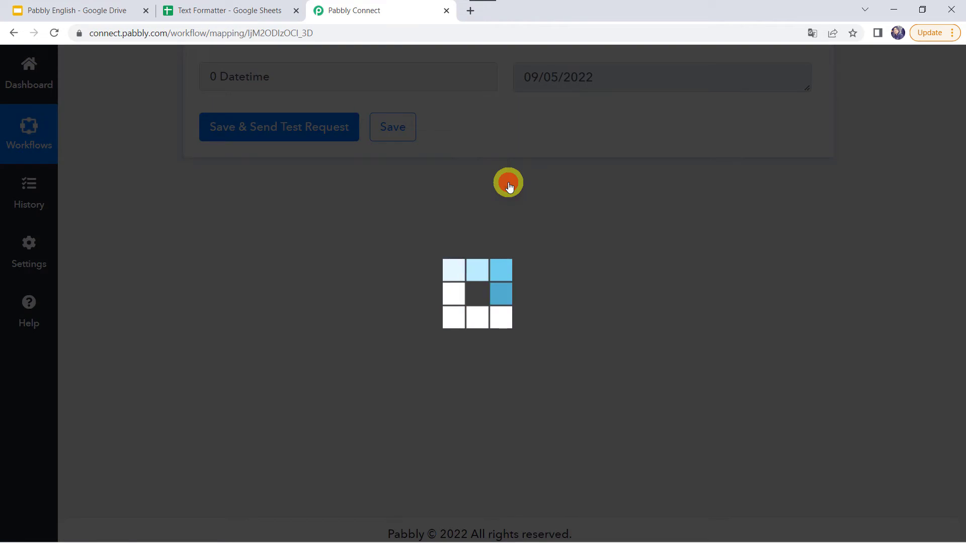
- Choose Date/Time Formatter with the Modify Current Date event and connect it
text(date)
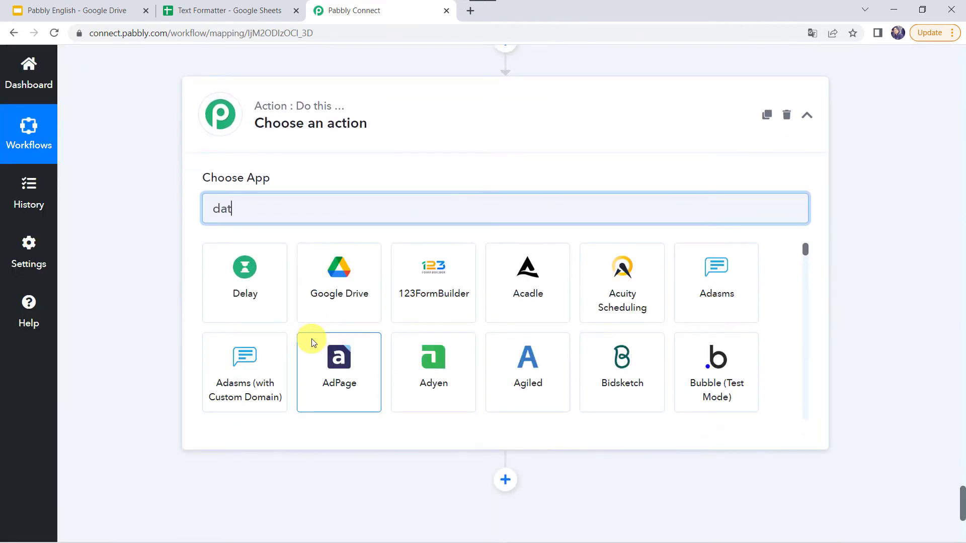
click(222, 271)
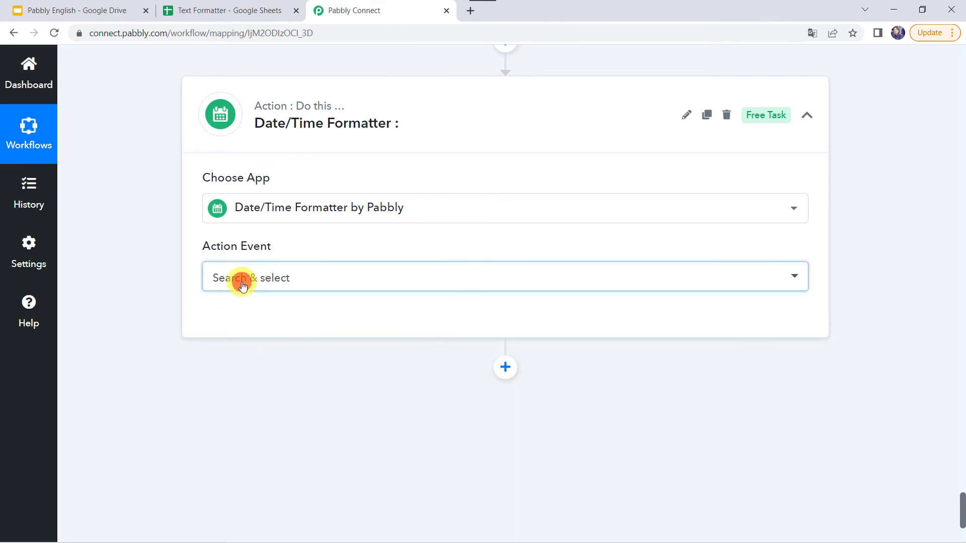
click(242, 280)
scroll(287, 405, down, 3)
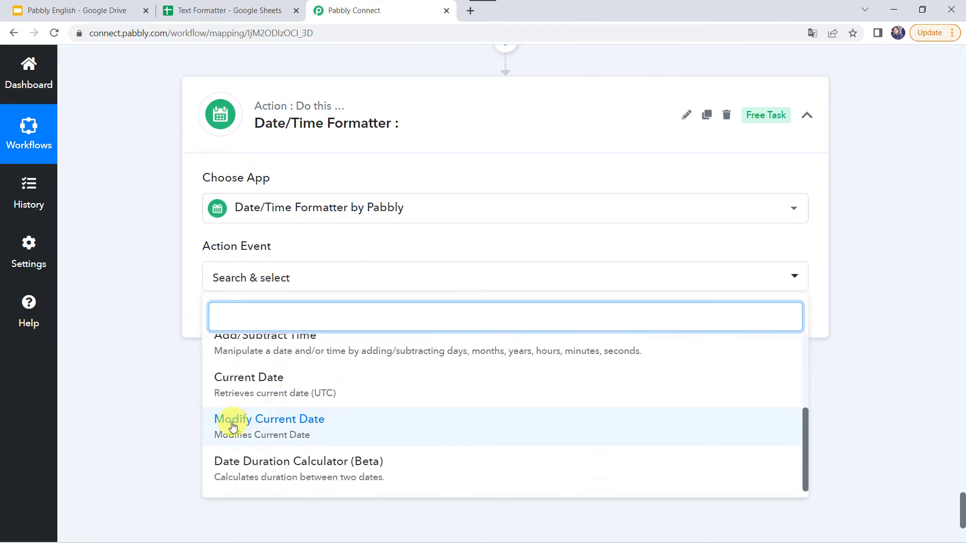
click(313, 434)
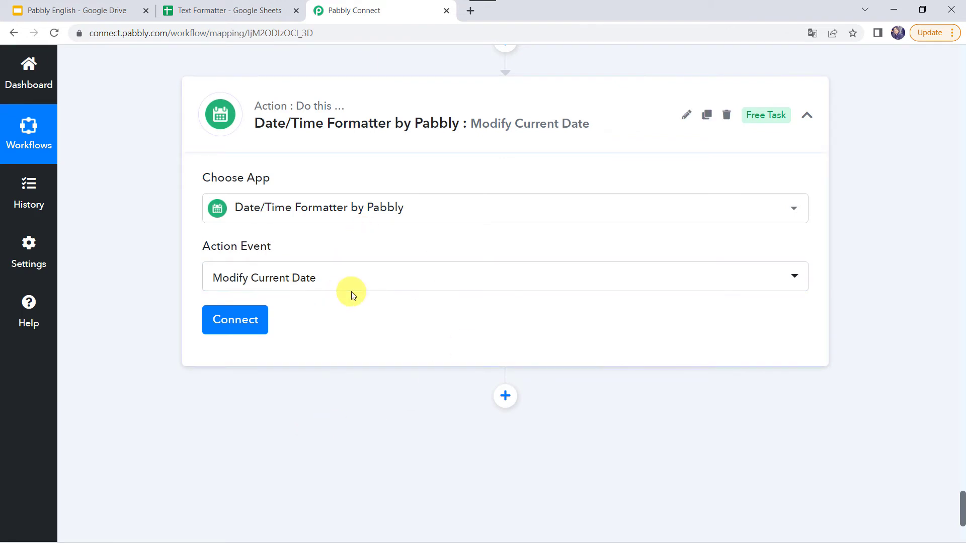
click(234, 320)
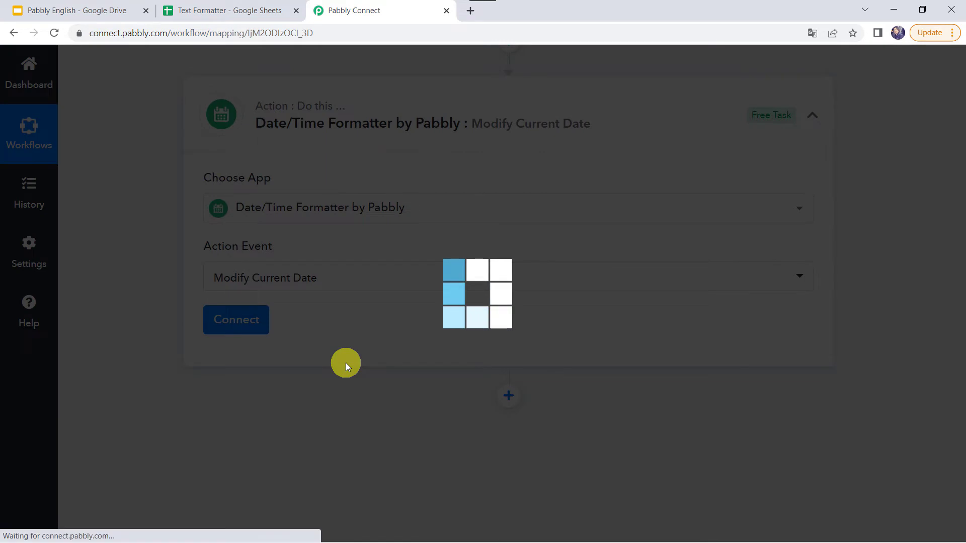
scroll(313, 324, down, 3)
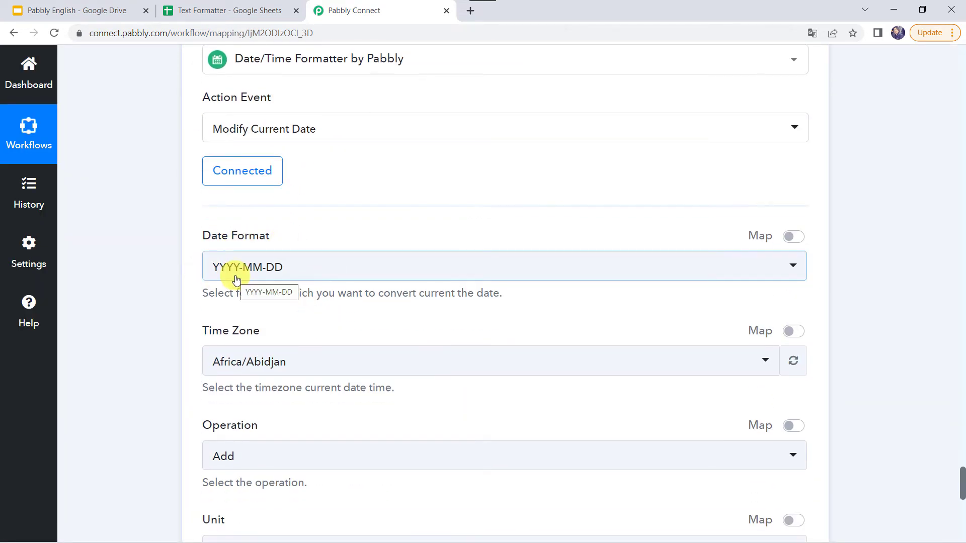
- Set Date Format to DD-MM-YYYY and Time Zone to Asia/Kolkata
click(236, 280)
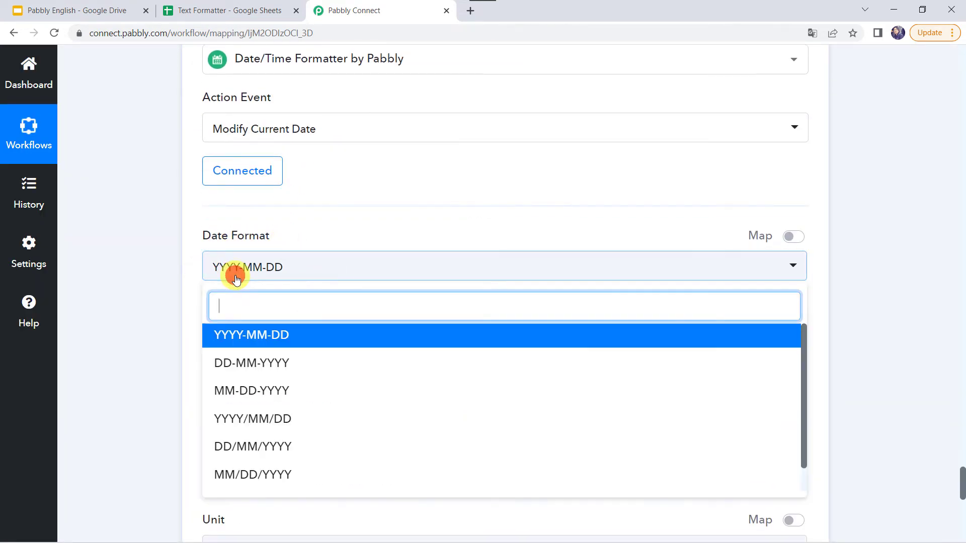
click(238, 370)
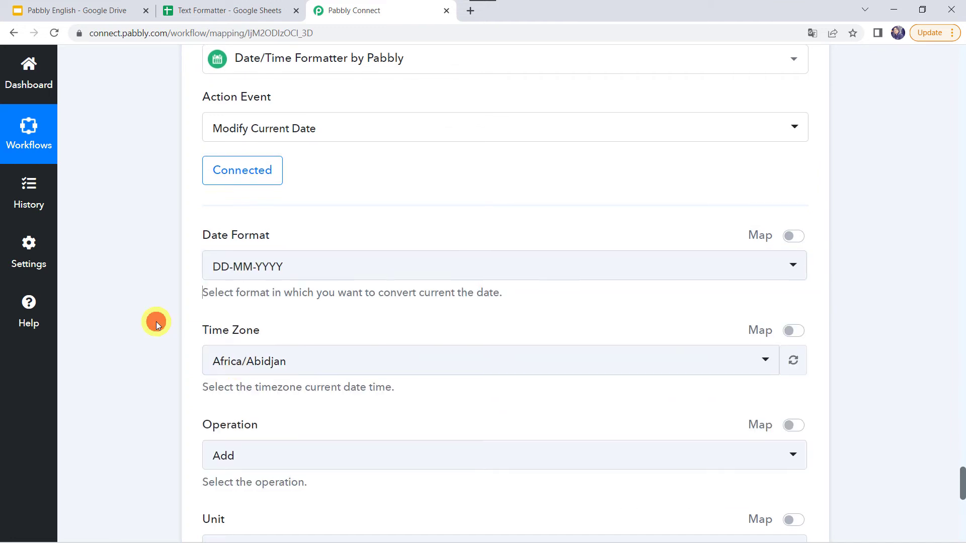
scroll(156, 321, down, 2)
click(259, 243)
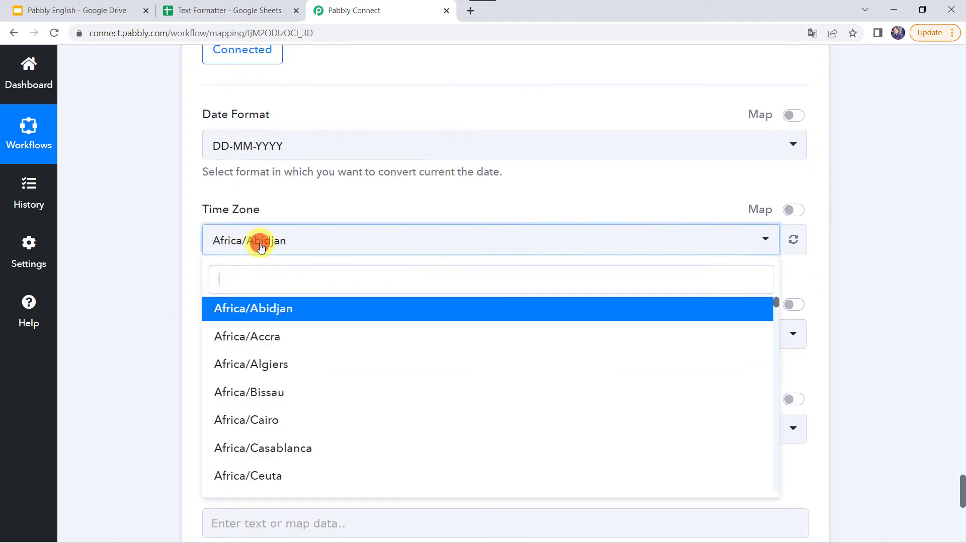
text(kolk)
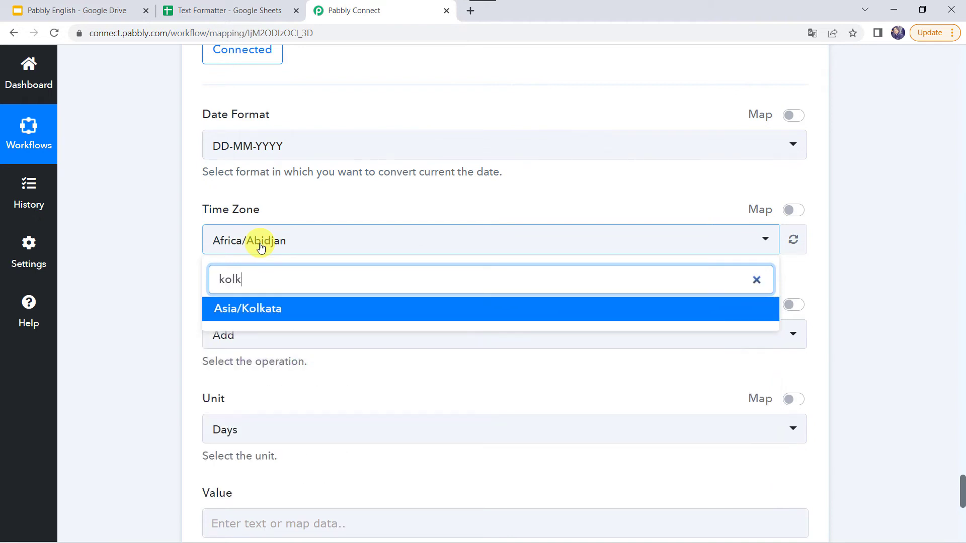
click(221, 314)
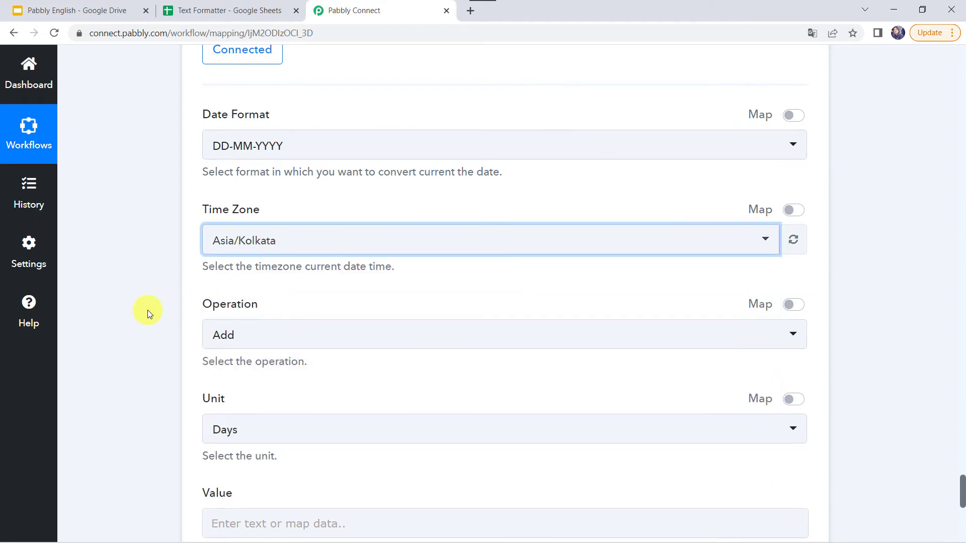
- Keep Operation as Add and Unit as Days
scroll(147, 312, down, 1)
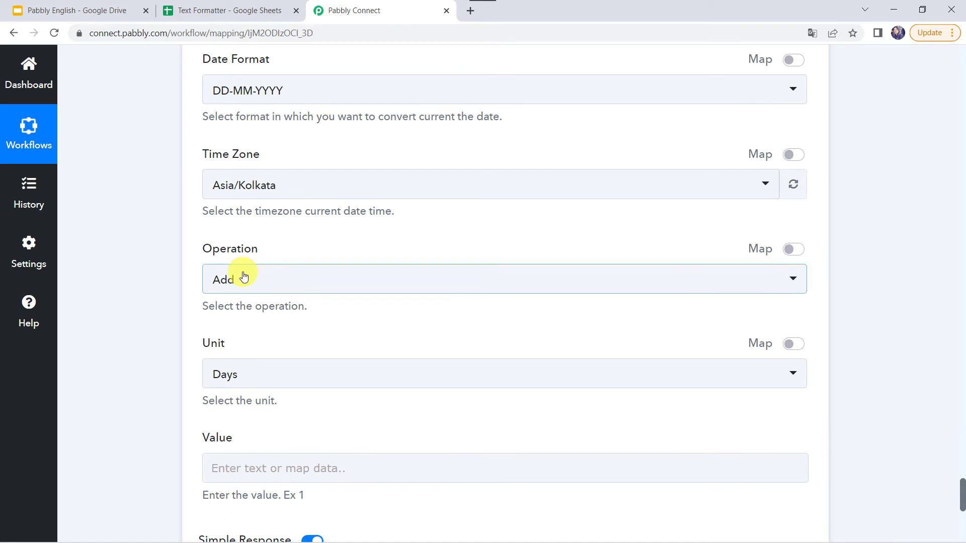
scroll(243, 277, up, 2)
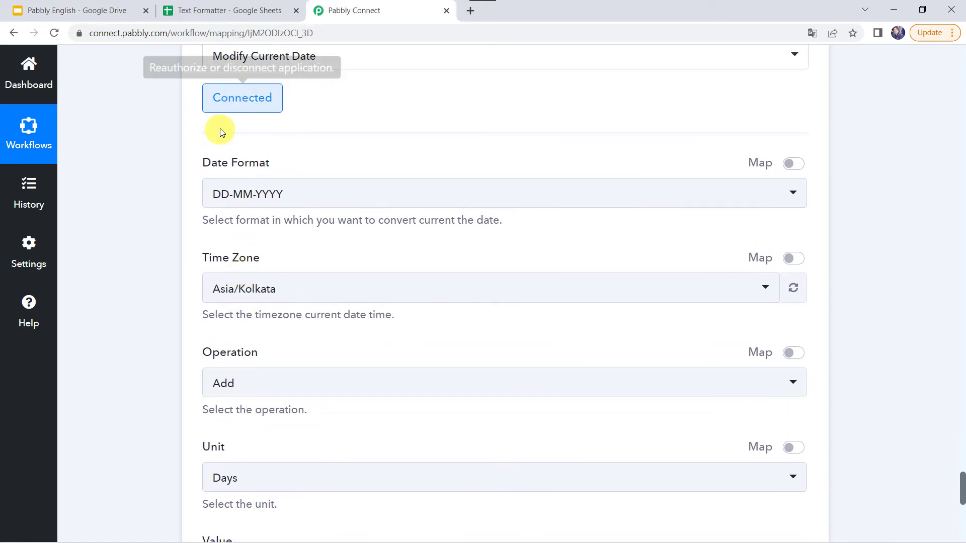
scroll(105, 195, down, 1)
scroll(151, 204, down, 2)
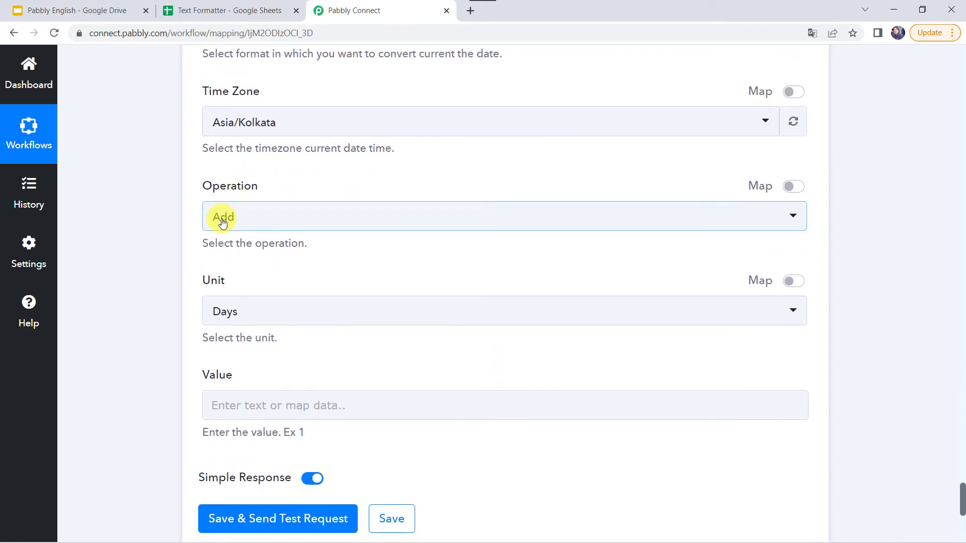
click(226, 217)
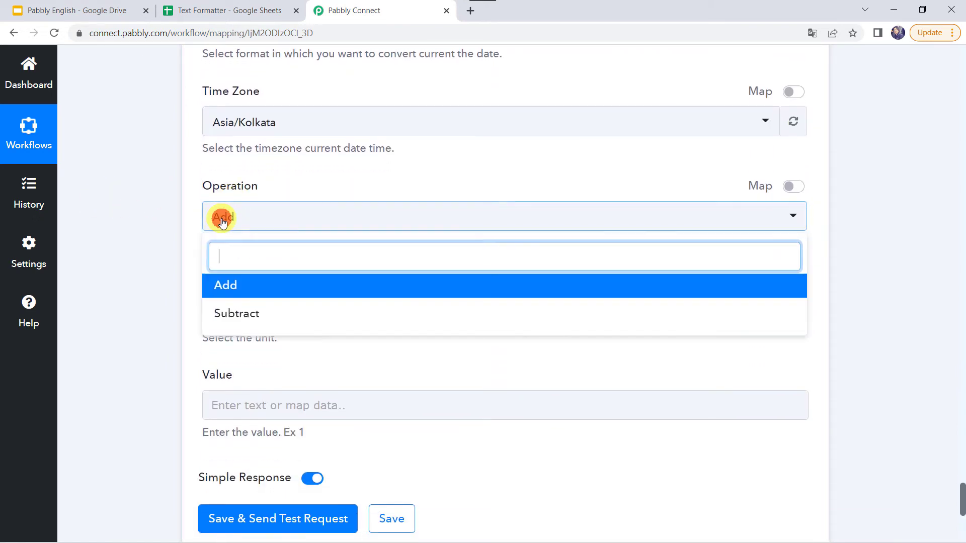
click(250, 287)
scroll(149, 240, down, 1)
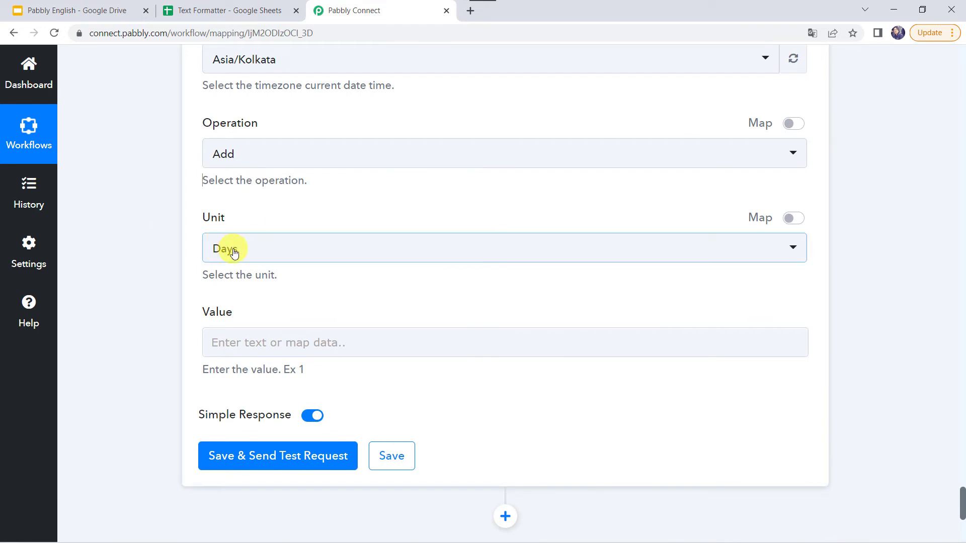
click(234, 251)
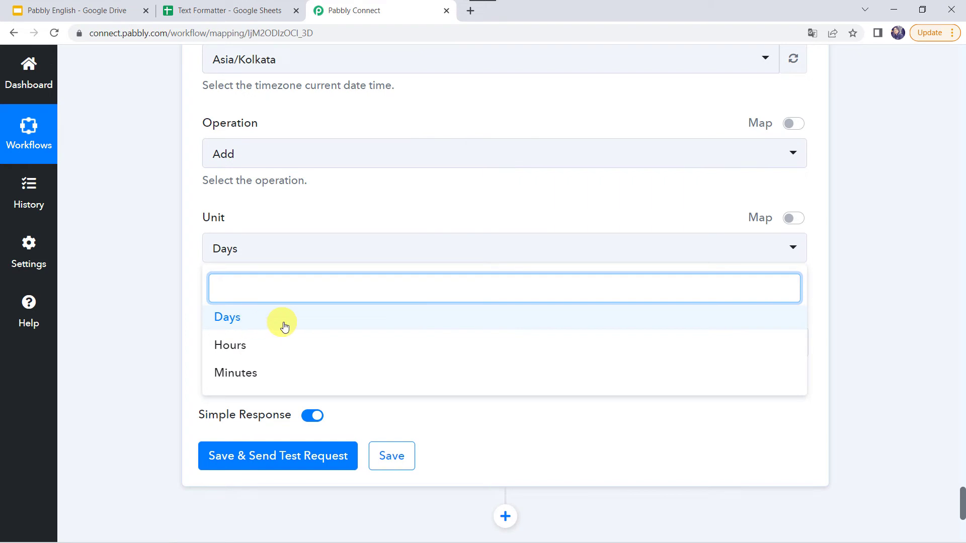
click(242, 320)
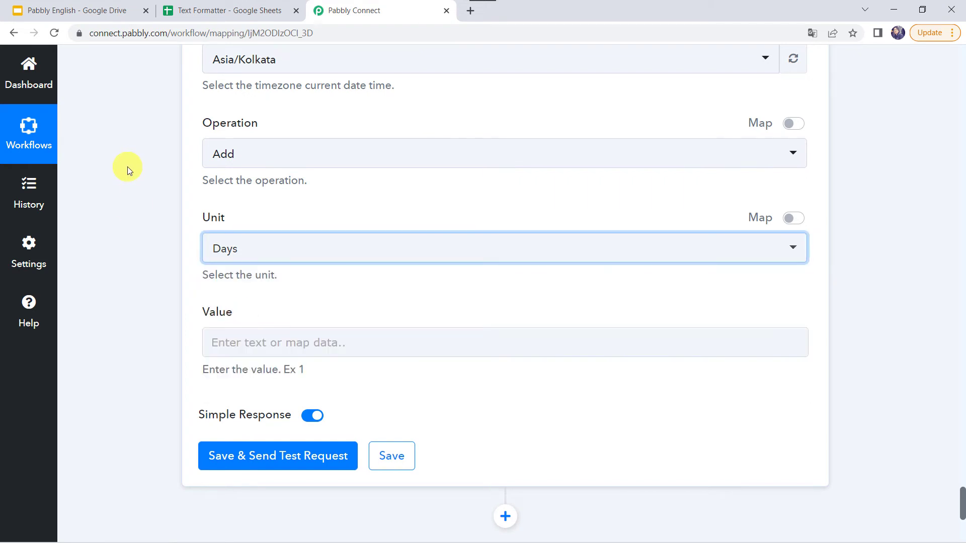
- Enter 5 as the number of days to add
scroll(129, 167, up, 7)
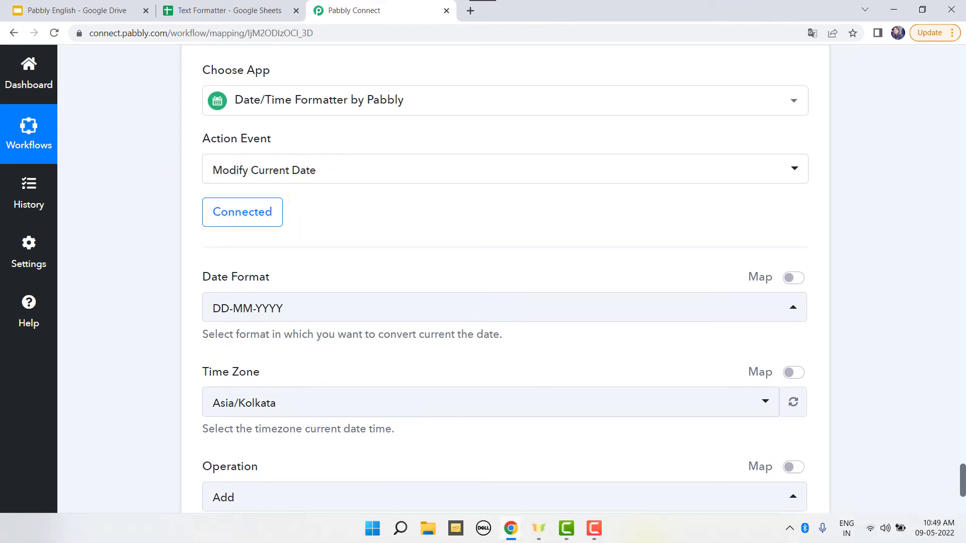
scroll(287, 414, down, 6)
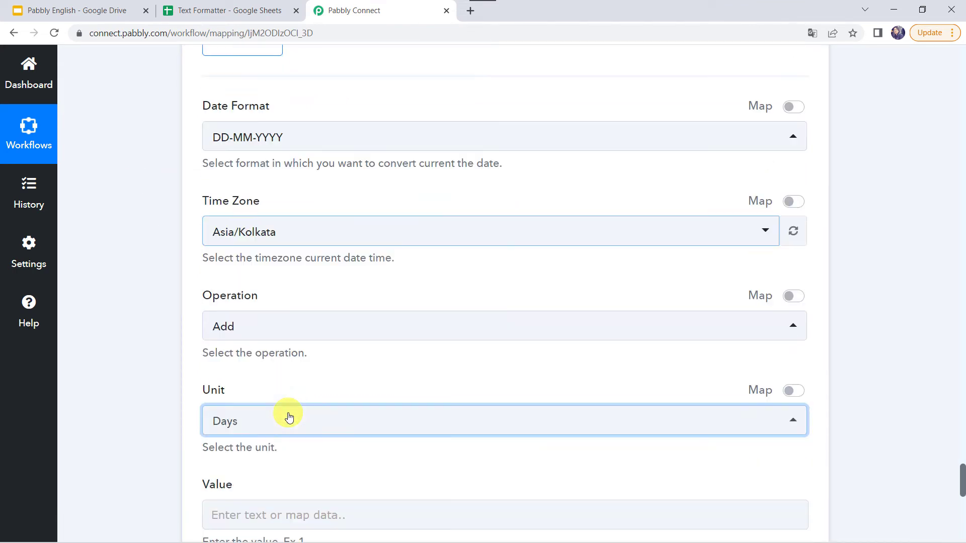
scroll(227, 354, down, 1)
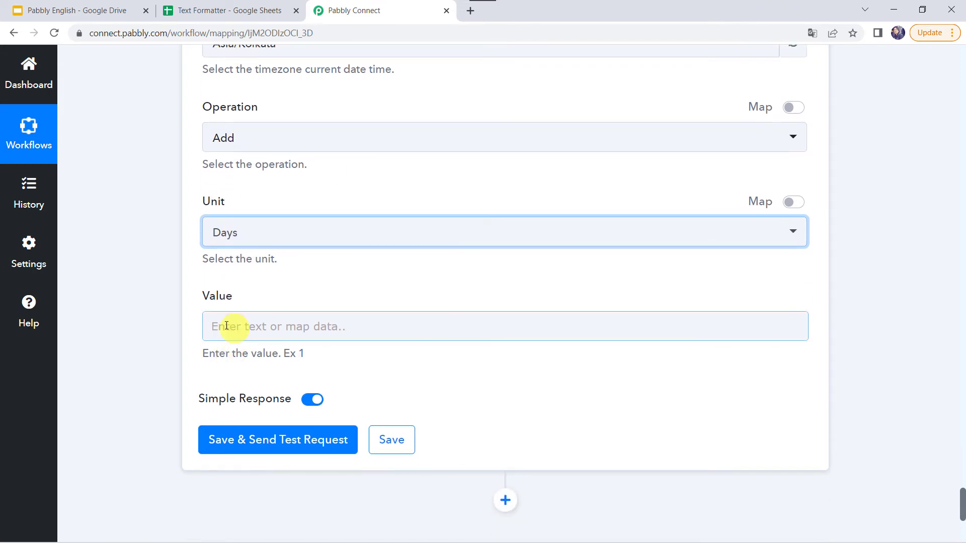
click(224, 324)
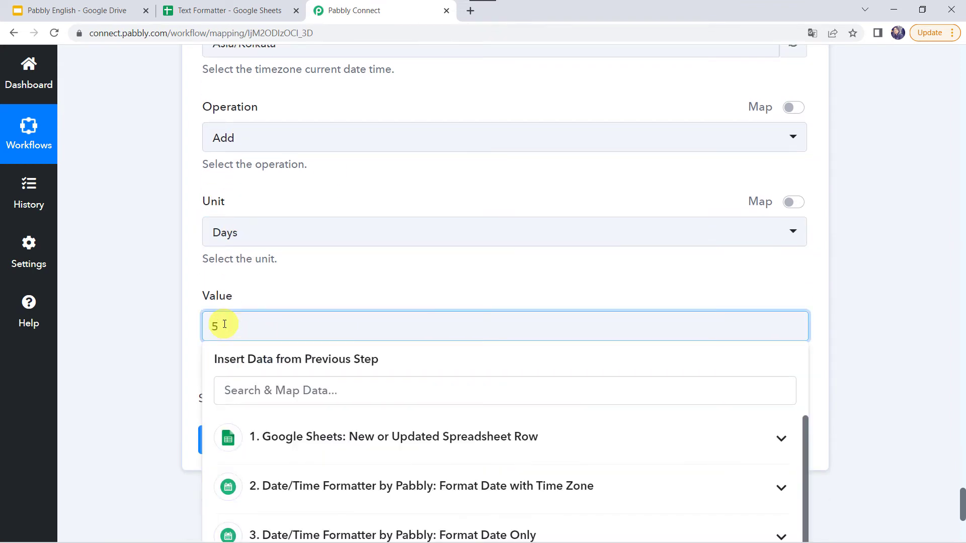
click(143, 292)
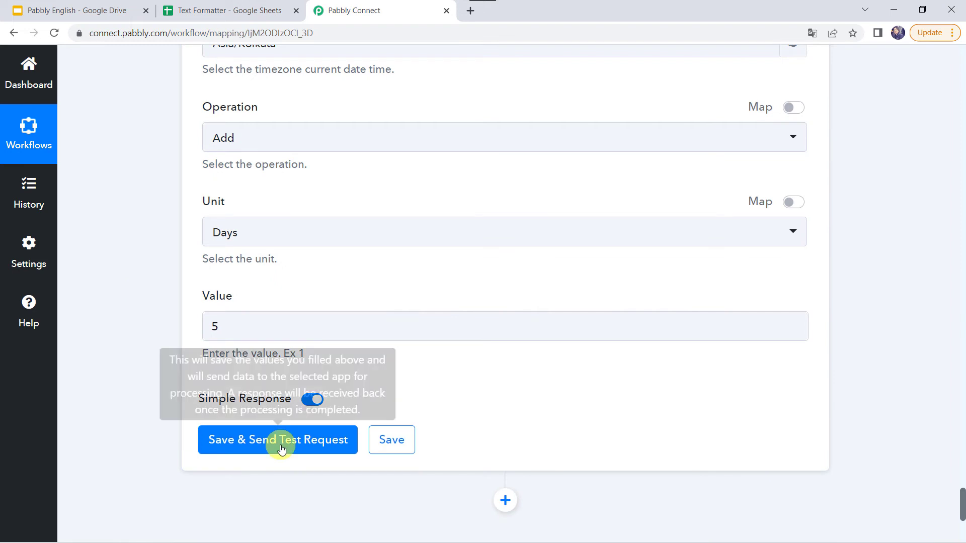
- Set the Add/Subtract Time step's operation to Subtract with a value of 3 days
click(264, 444)
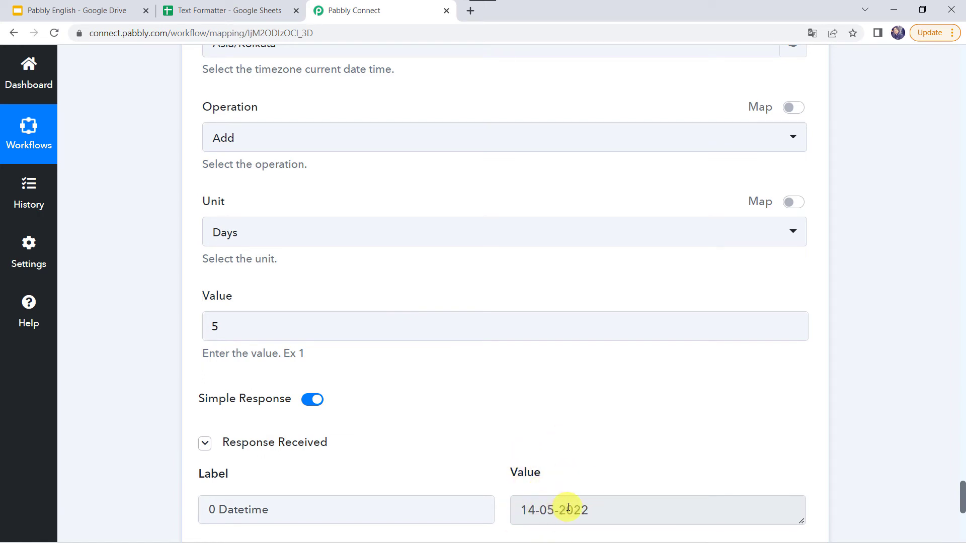
click(227, 136)
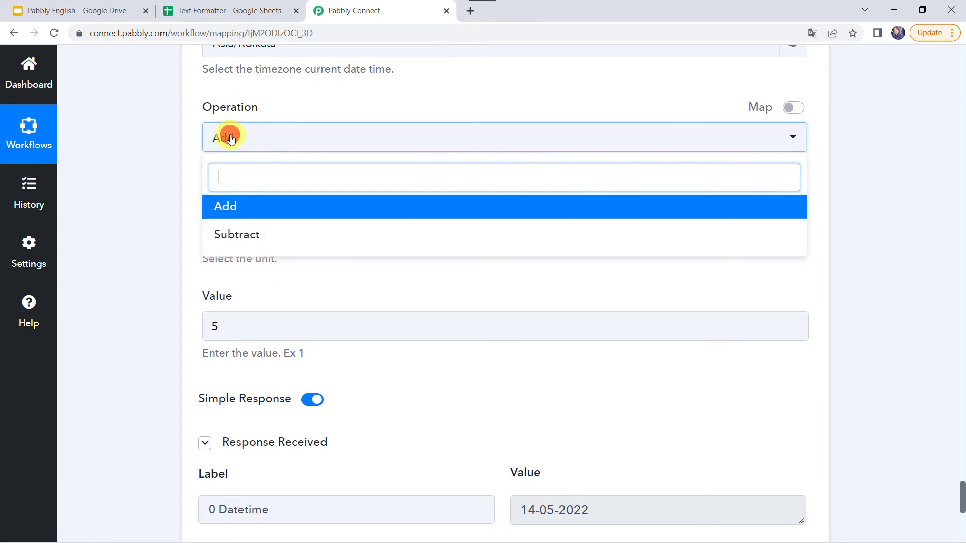
click(230, 236)
scroll(226, 241, down, 1)
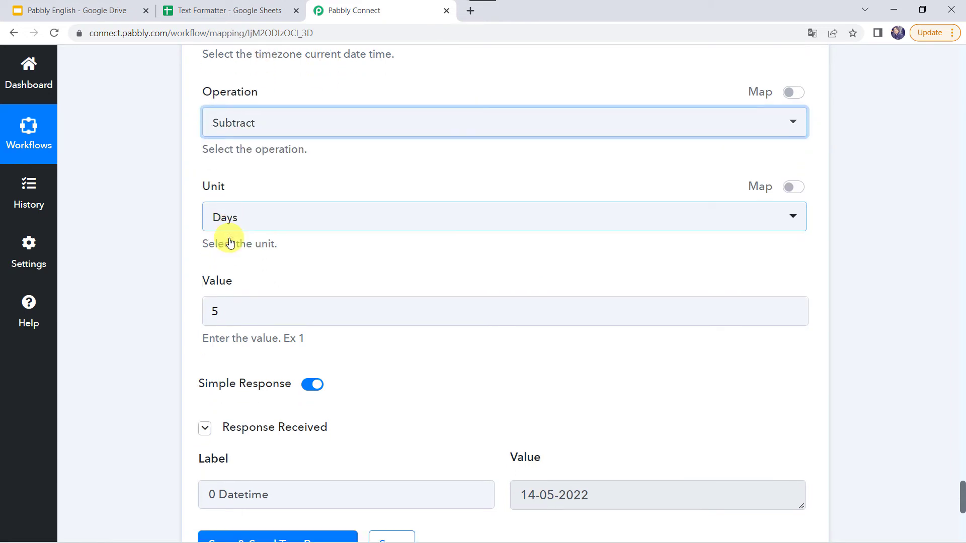
click(246, 264)
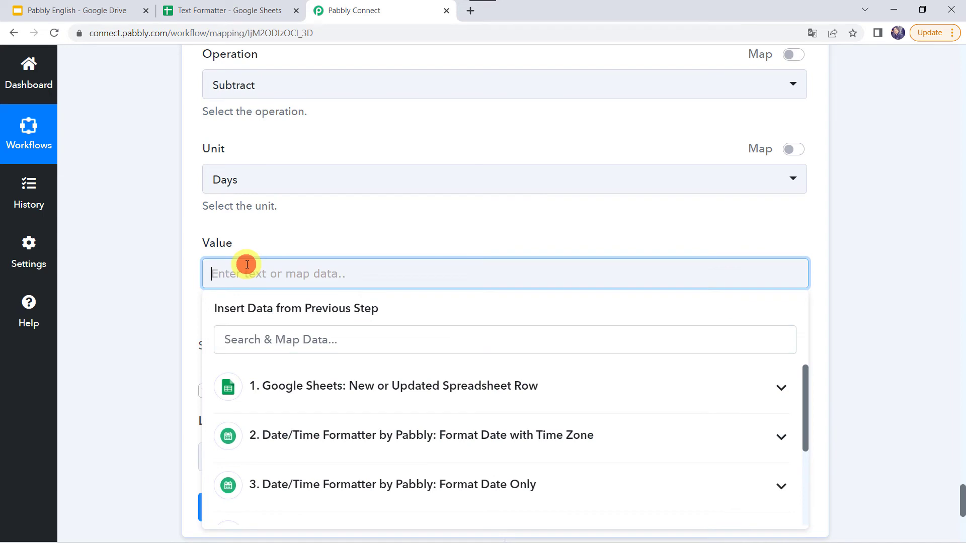
text(3)
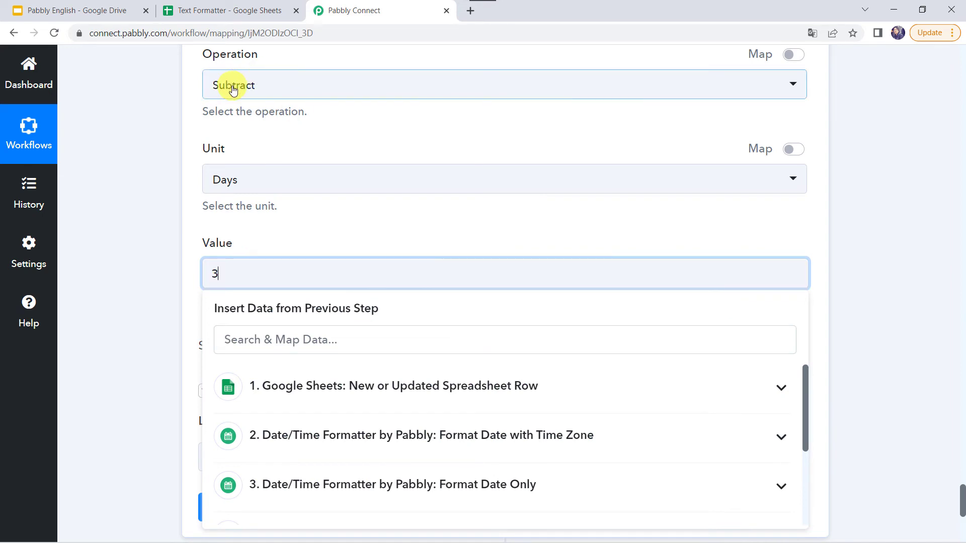
click(151, 226)
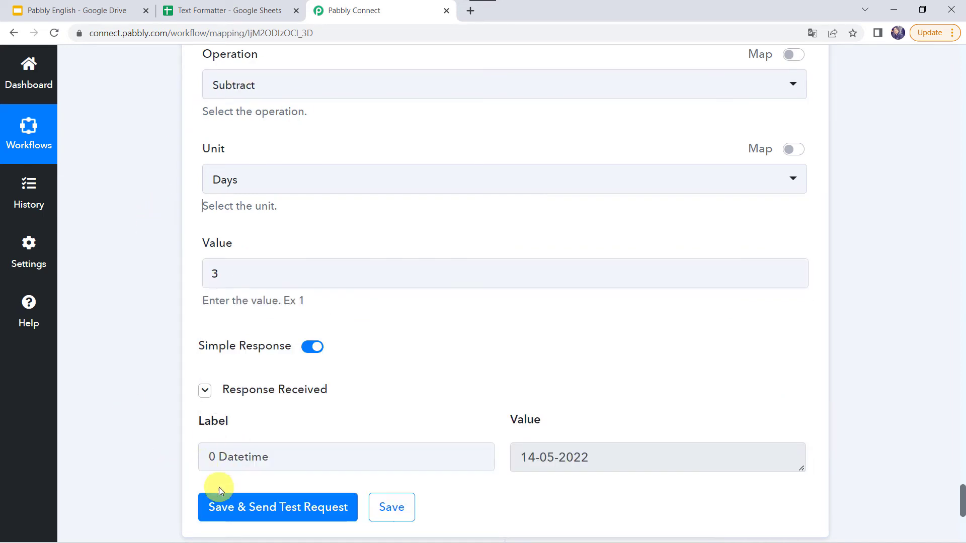
- Test the step, getting 06-05-2022, and confirm Subtract is still the chosen operation
click(234, 509)
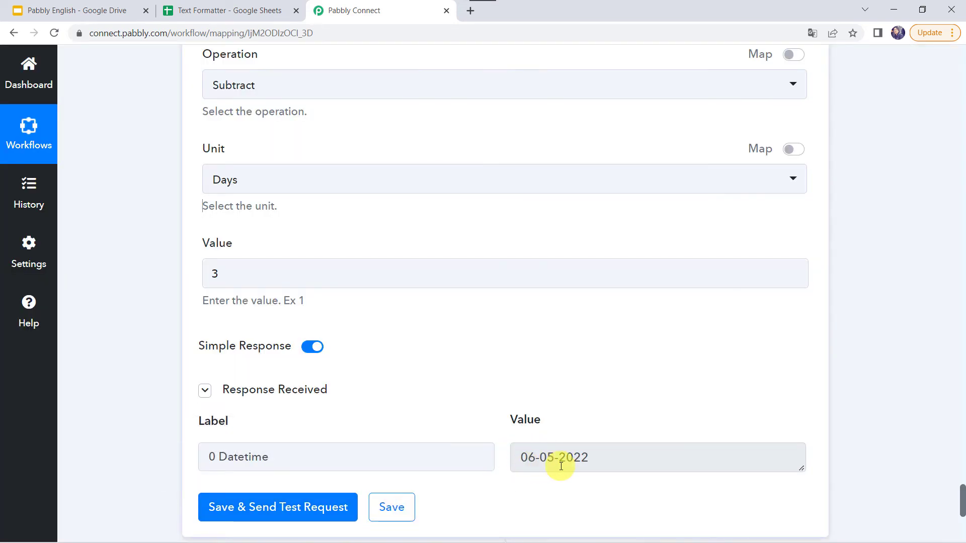
click(221, 273)
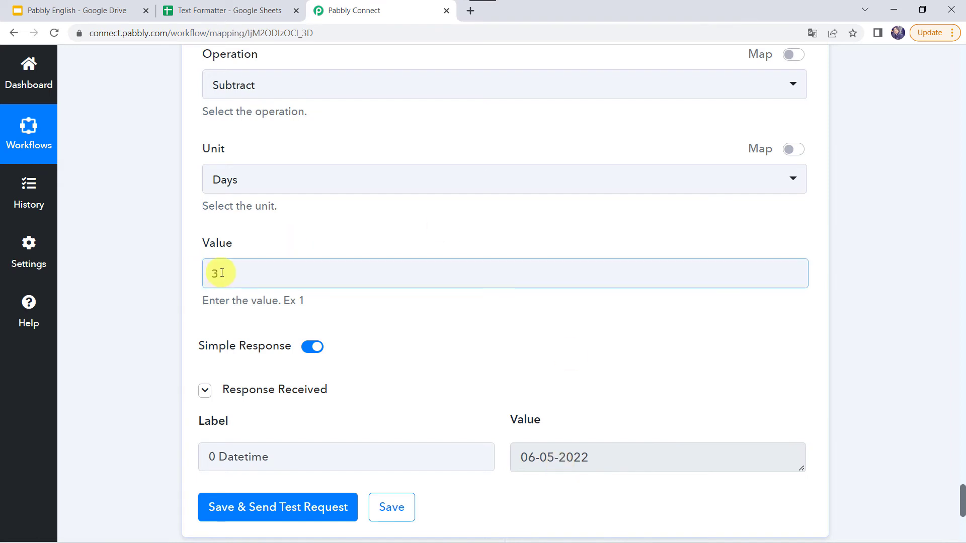
click(297, 240)
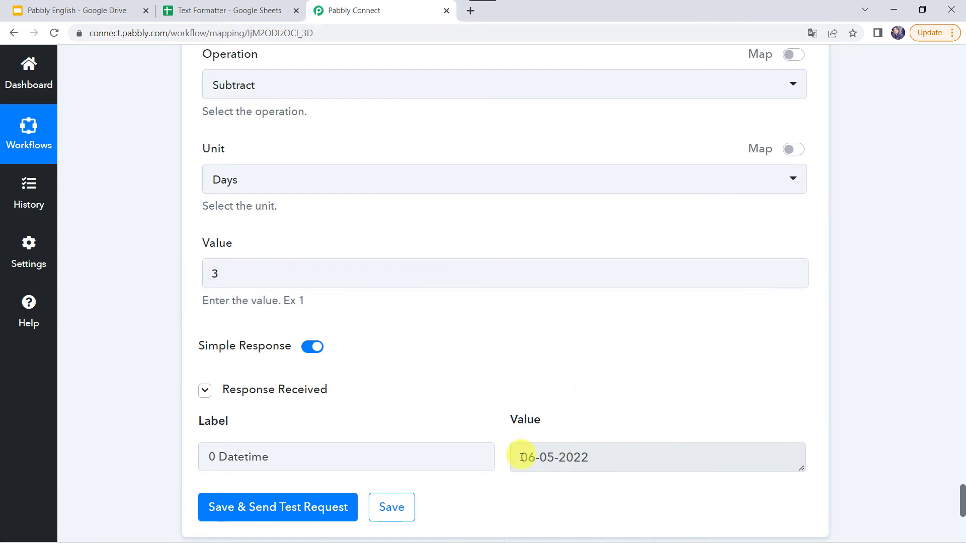
click(242, 91)
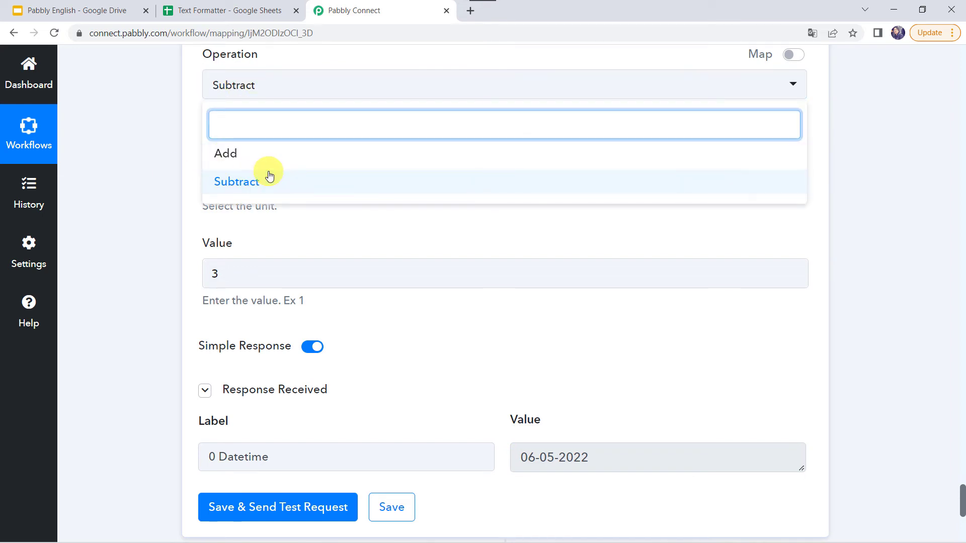
scroll(267, 176, down, 1)
scroll(267, 173, up, 2)
click(116, 225)
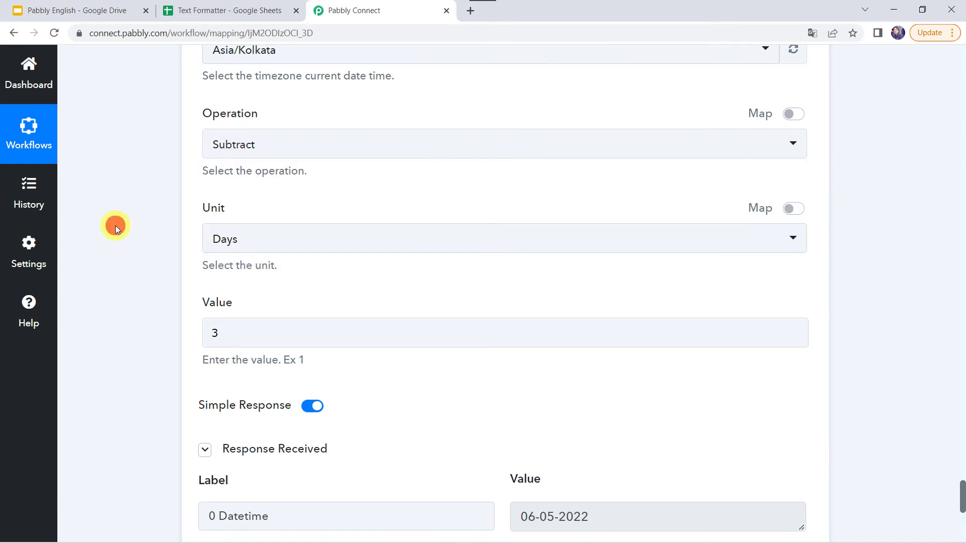
scroll(116, 225, down, 6)
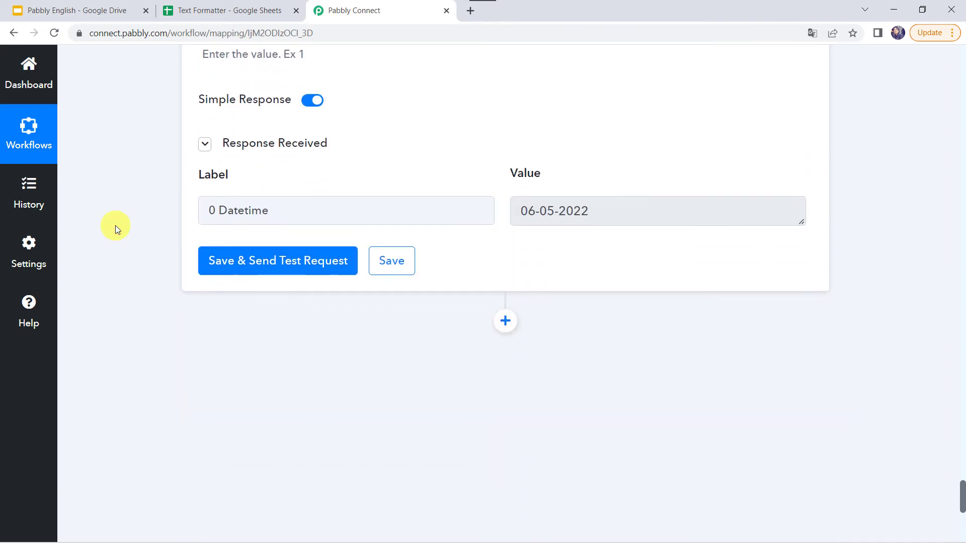
- Add a Date/Time Formatter action step using the Date Duration Calculator (Beta) event
click(503, 313)
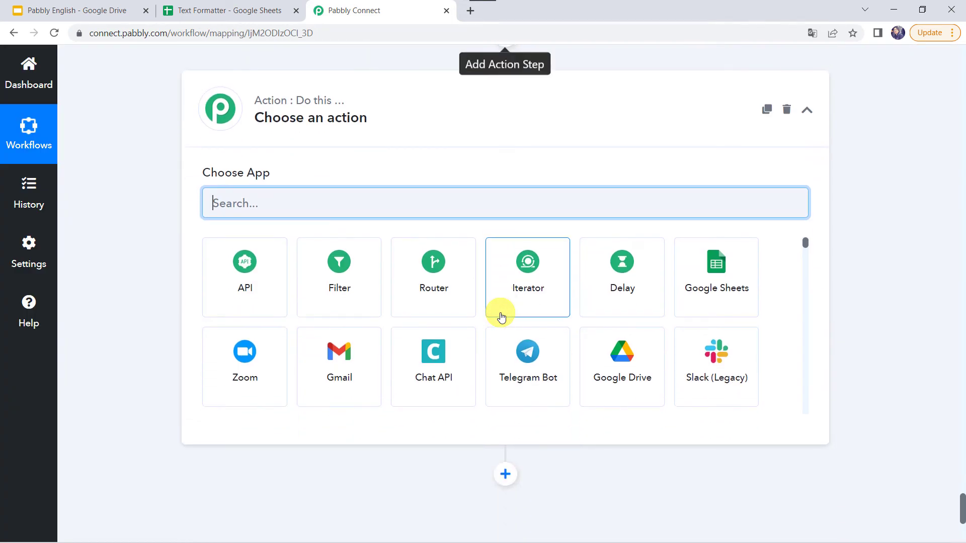
text(date)
click(259, 286)
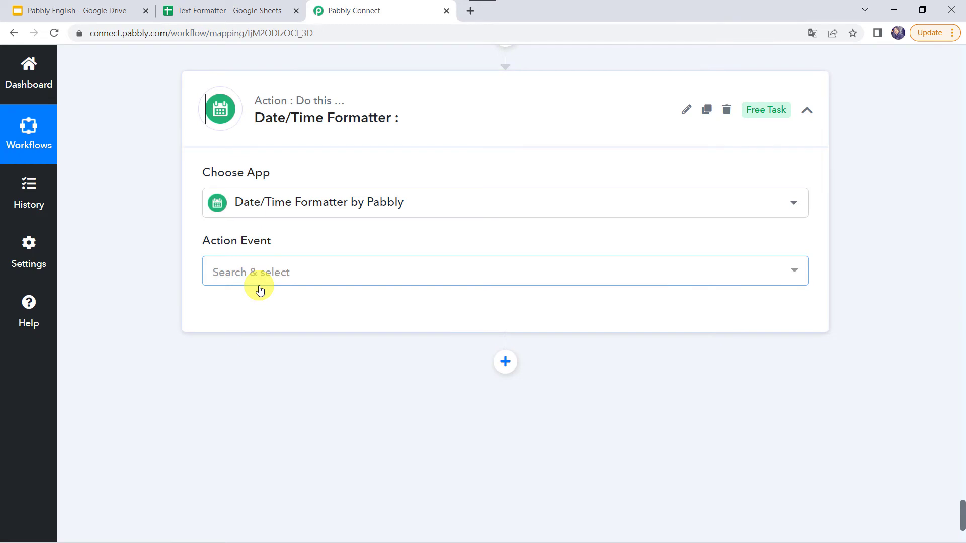
click(268, 283)
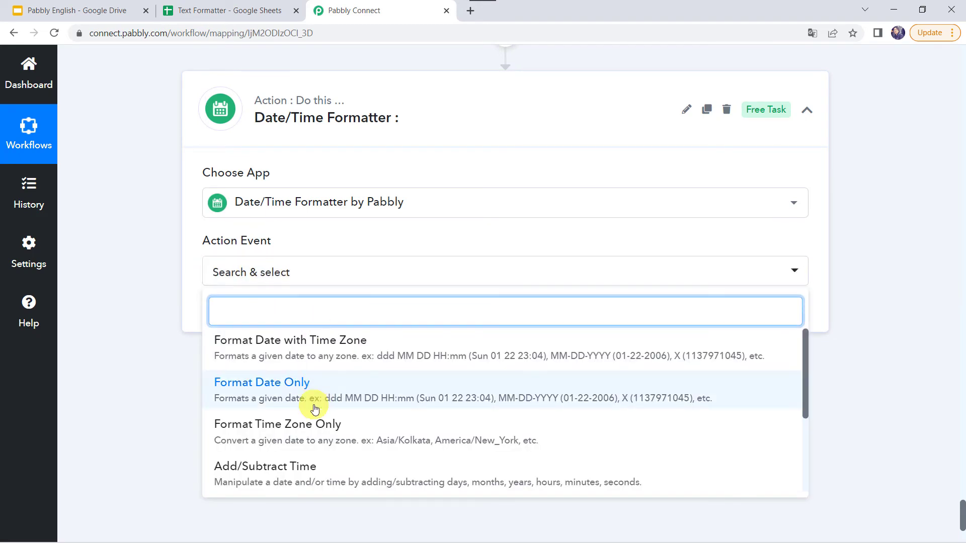
scroll(315, 405, down, 3)
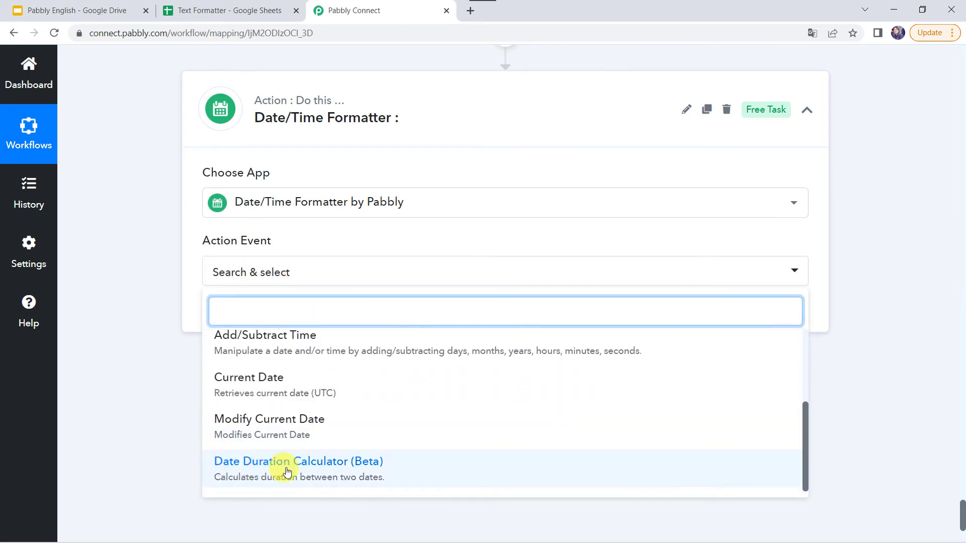
click(300, 472)
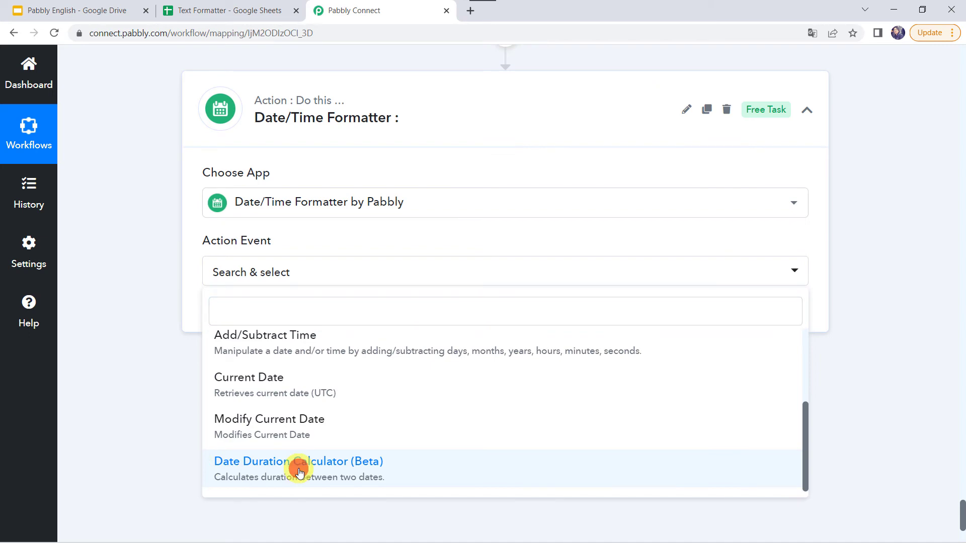
click(251, 308)
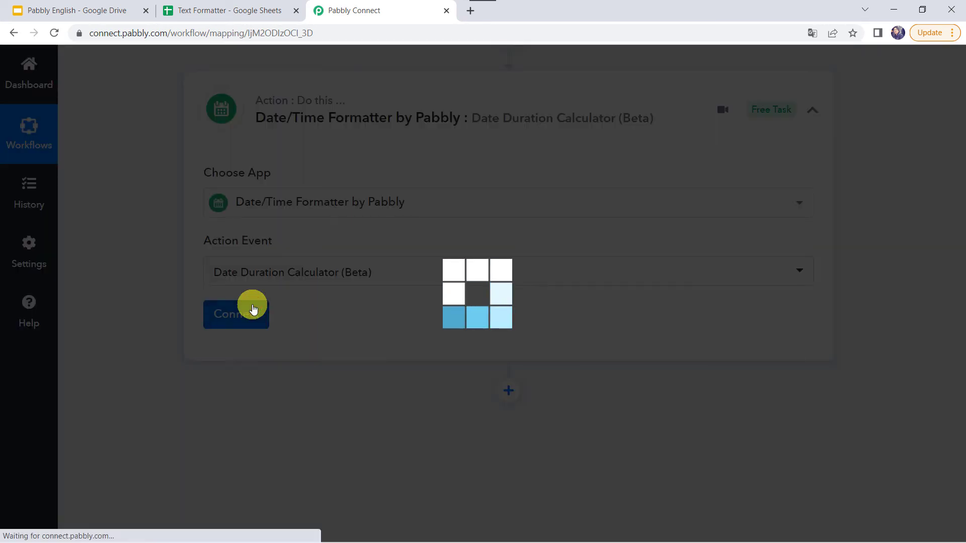
- Set the duration step's From Format to DD/MM/YYYY
scroll(312, 391, down, 5)
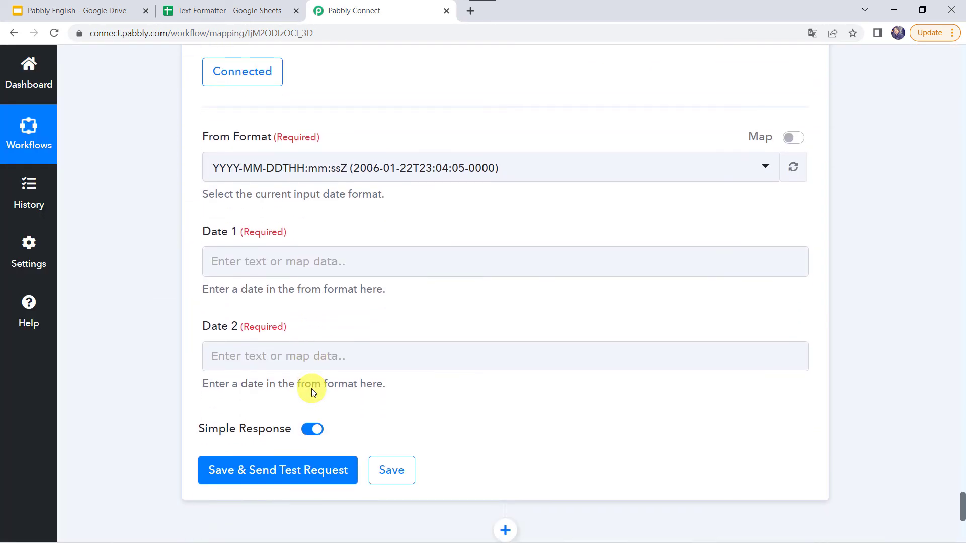
scroll(382, 270, up, 1)
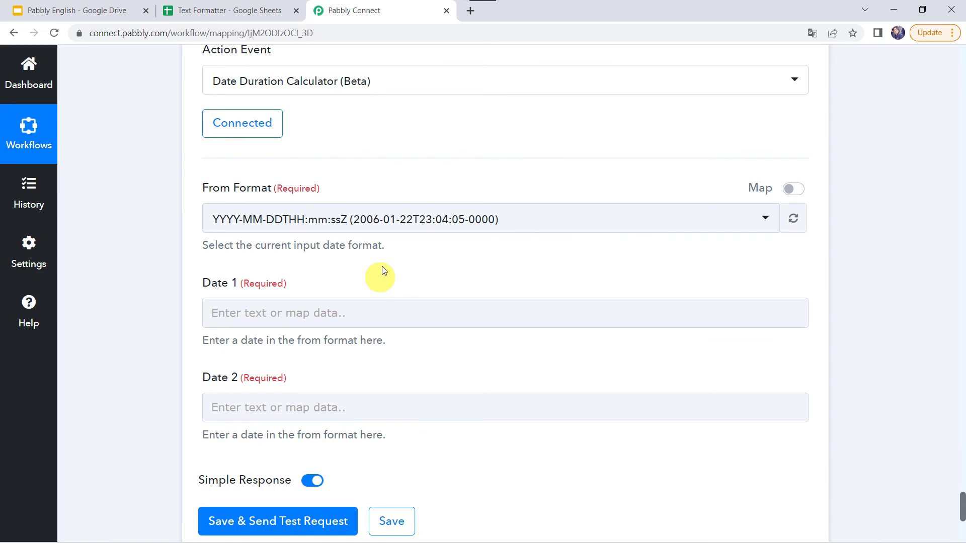
click(248, 220)
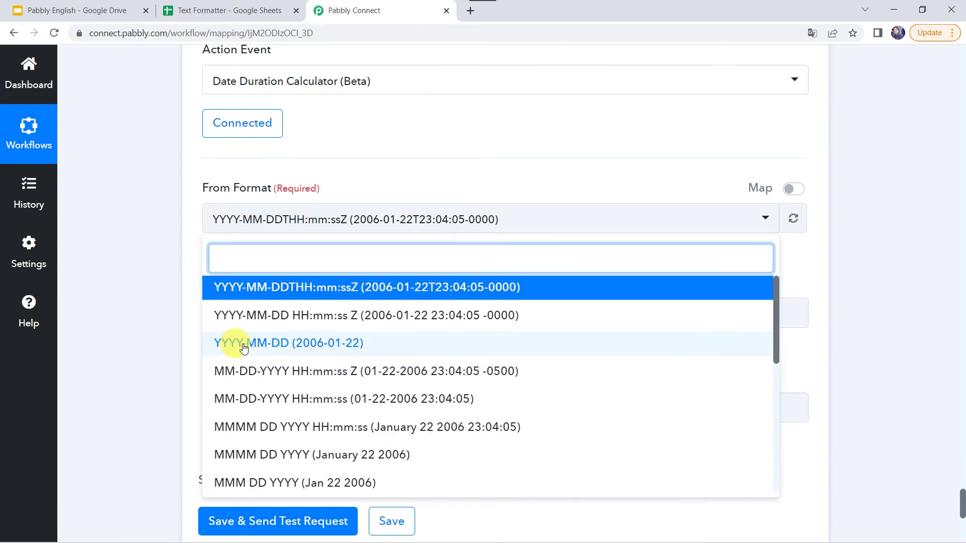
scroll(259, 410, down, 2)
scroll(259, 410, down, 4)
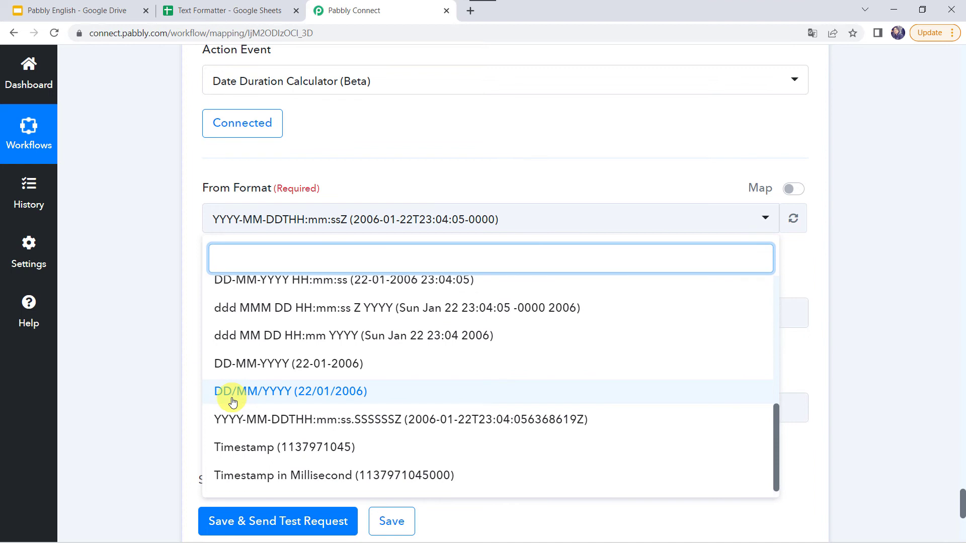
click(270, 393)
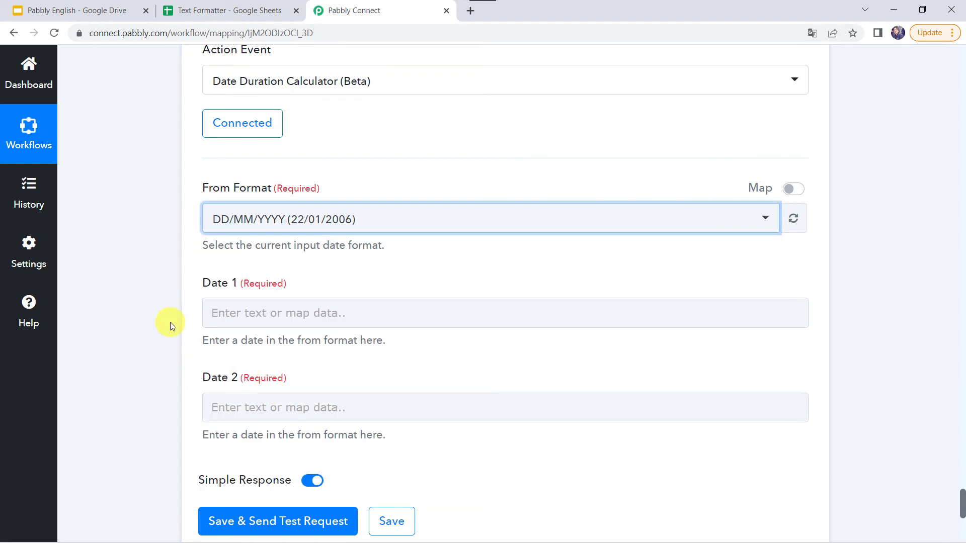
- Map the Current Date step's output (09/05/2022) into Date 1
click(232, 306)
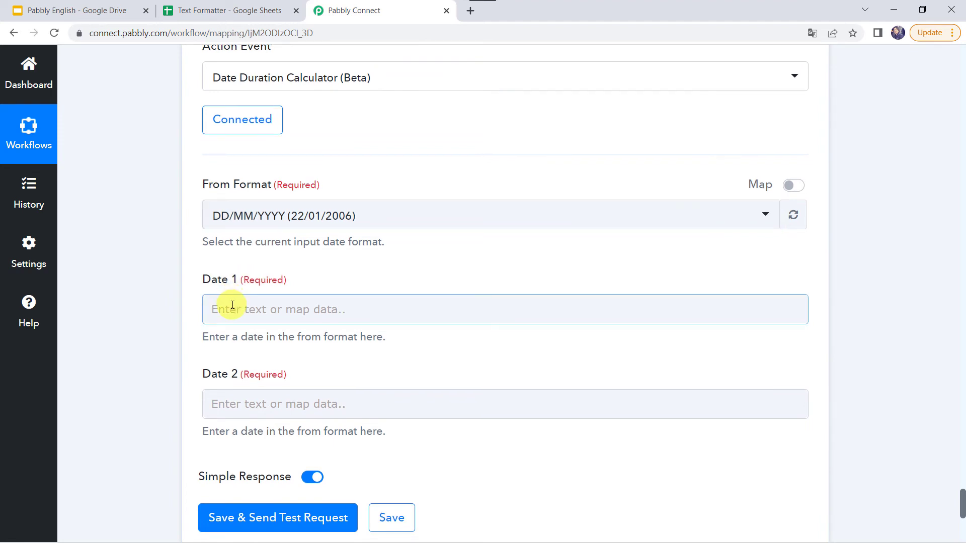
scroll(232, 306, down, 2)
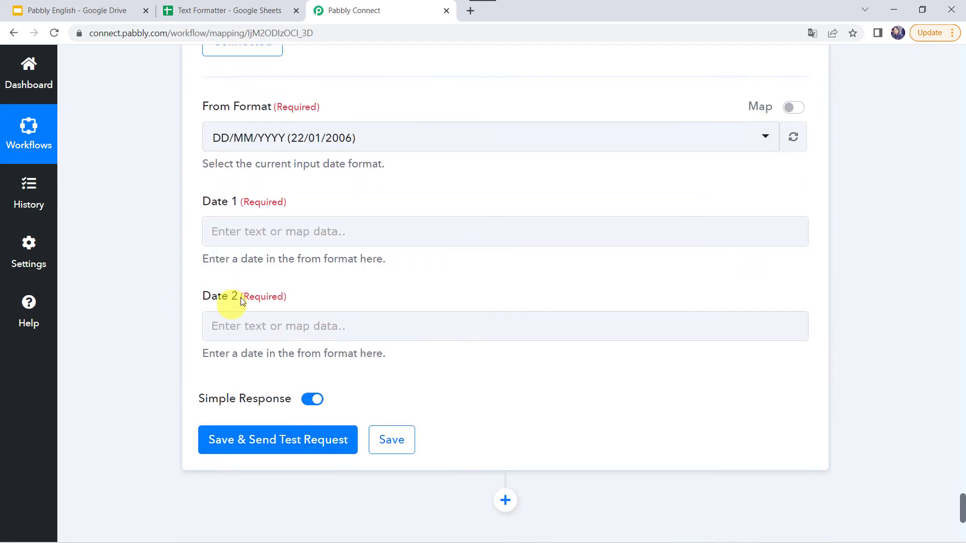
click(215, 231)
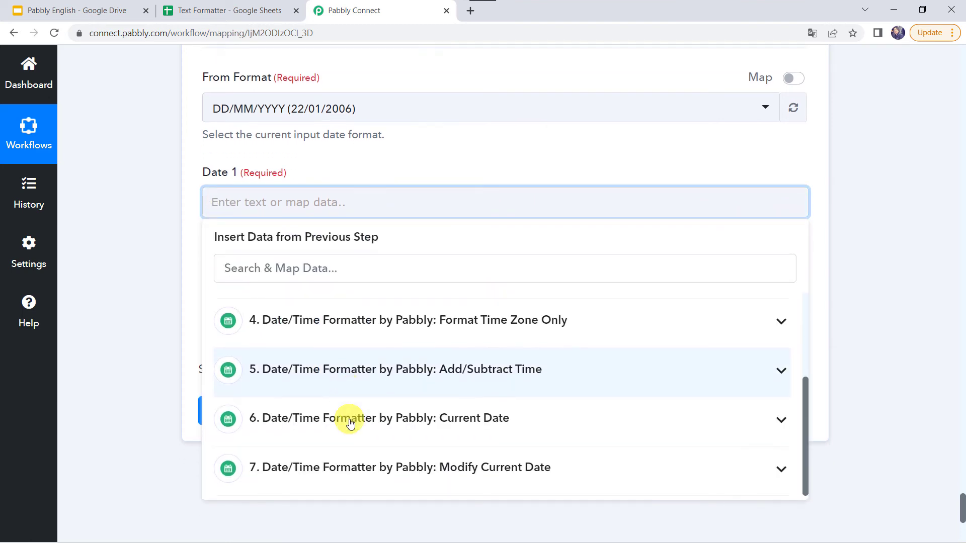
click(326, 447)
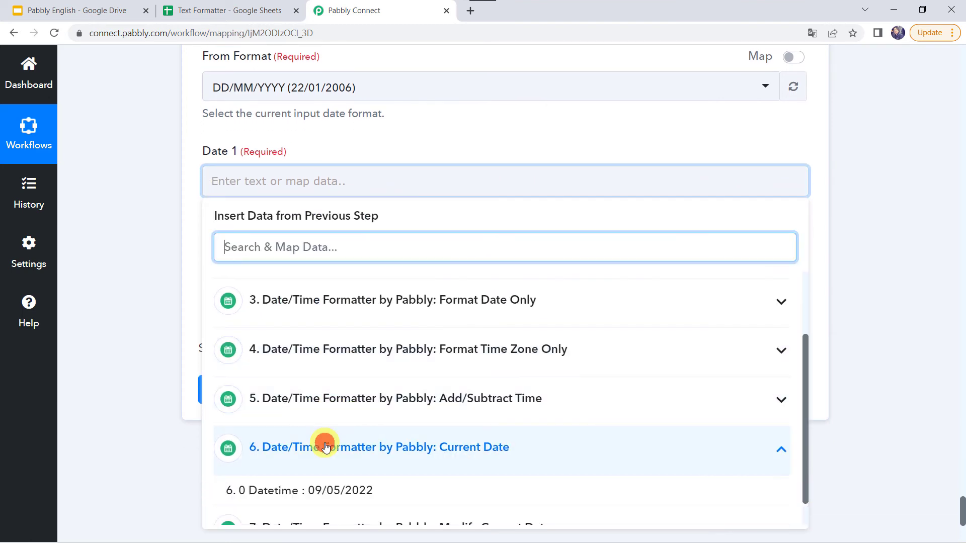
scroll(323, 444, down, 1)
click(316, 461)
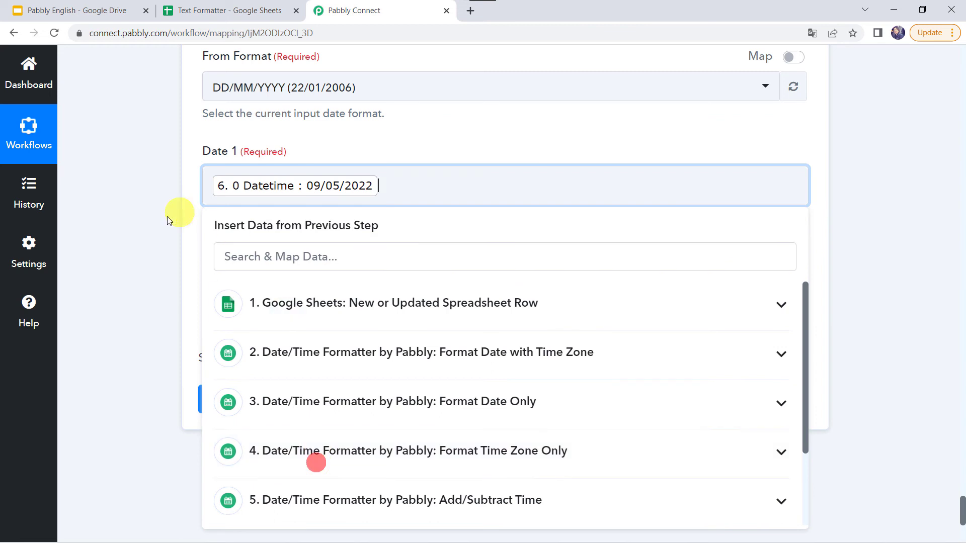
click(154, 233)
scroll(154, 234, down, 2)
- Map the Add/Subtract Time result into Date 2 and test the step, returning 1 month
click(232, 178)
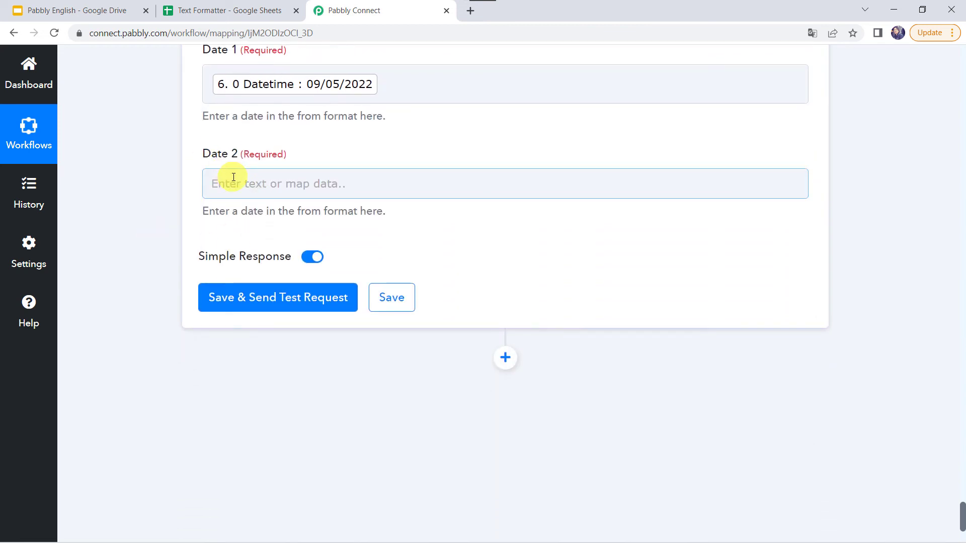
scroll(234, 250, up, 1)
click(234, 251)
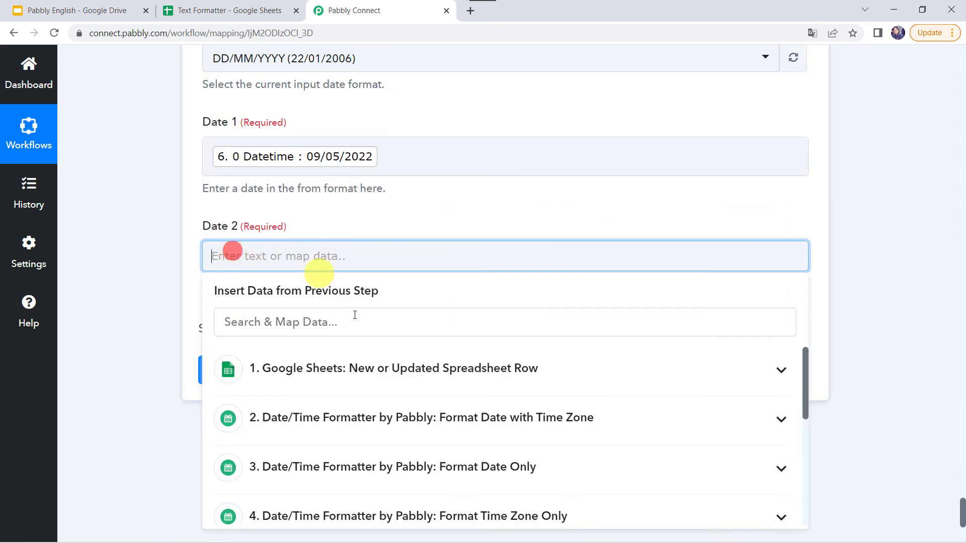
scroll(312, 443, down, 3)
click(322, 440)
scroll(315, 446, up, 1)
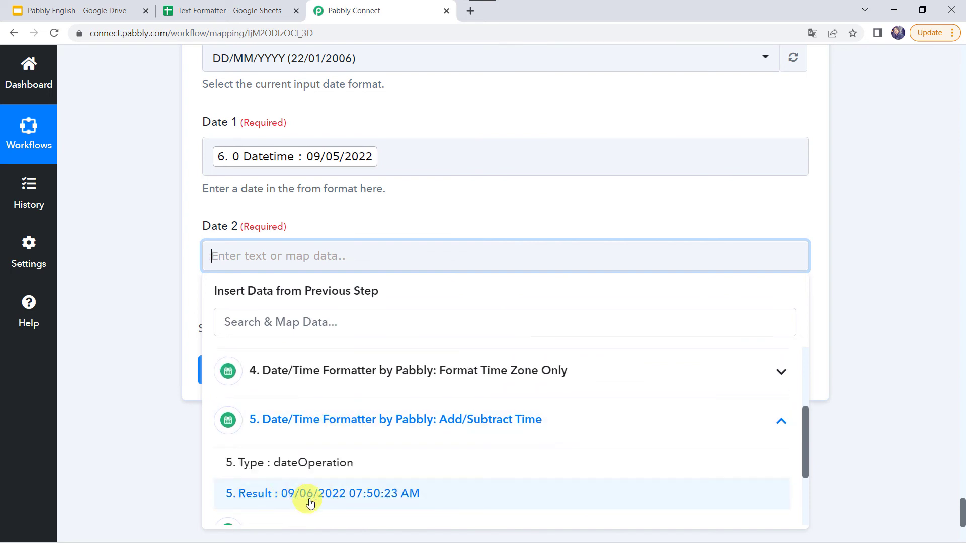
click(333, 500)
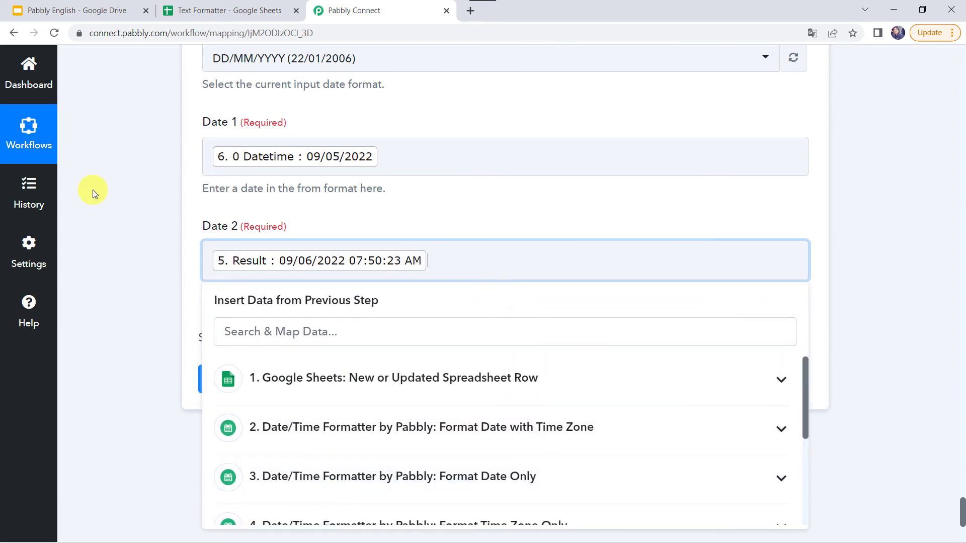
click(91, 192)
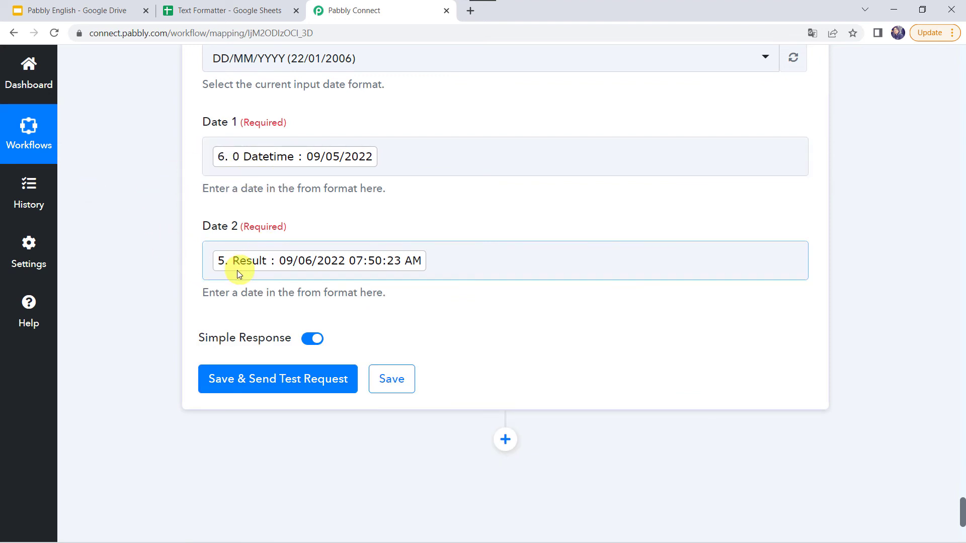
click(276, 387)
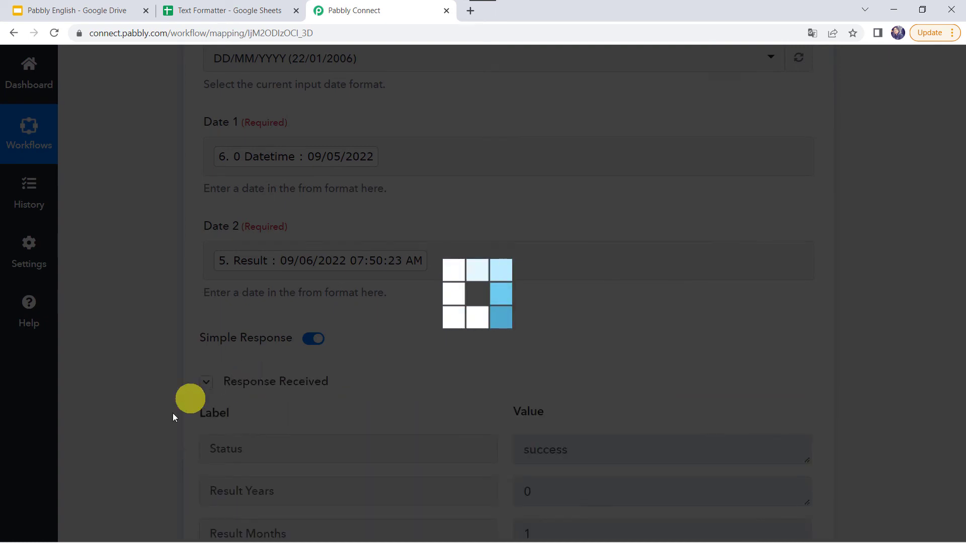
scroll(164, 424, down, 2)
scroll(164, 424, down, 1)
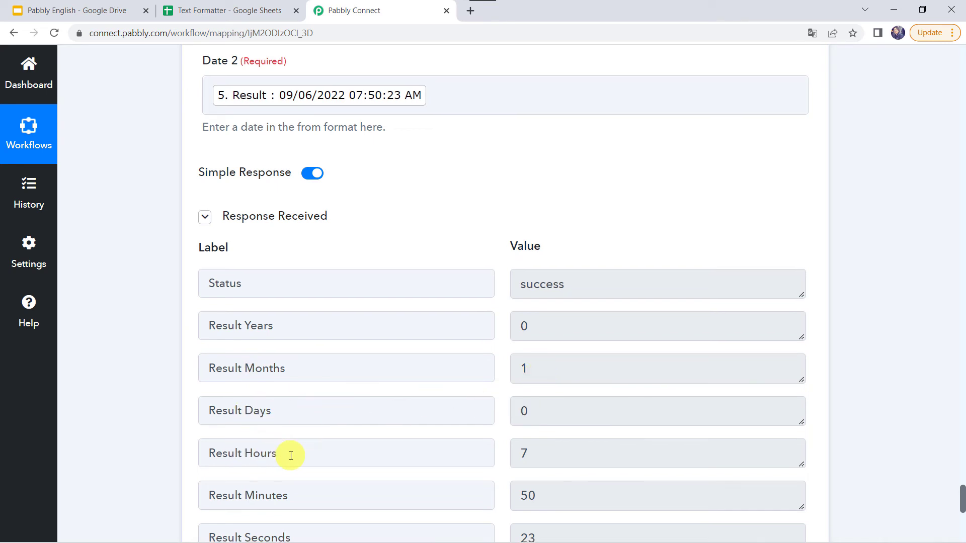
scroll(291, 456, down, 2)
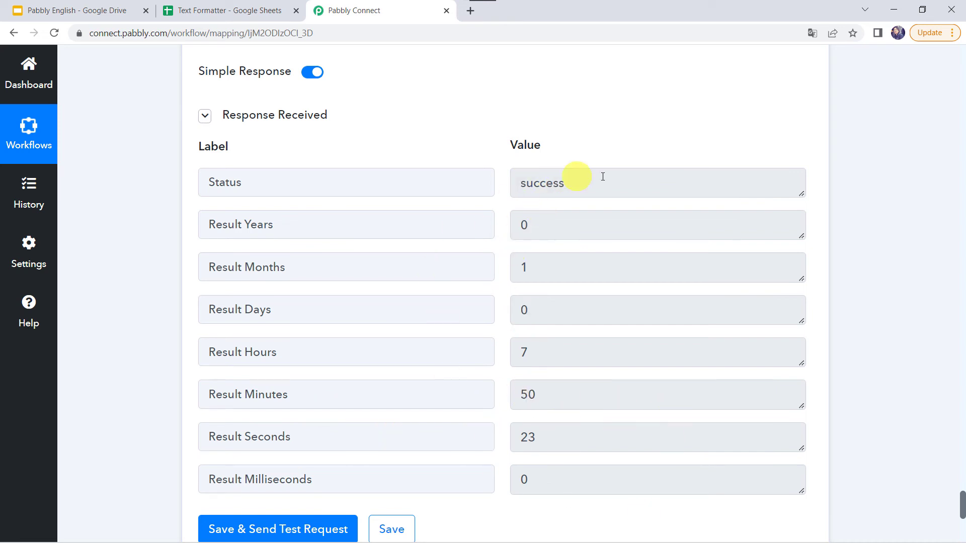
scroll(591, 242, up, 6)
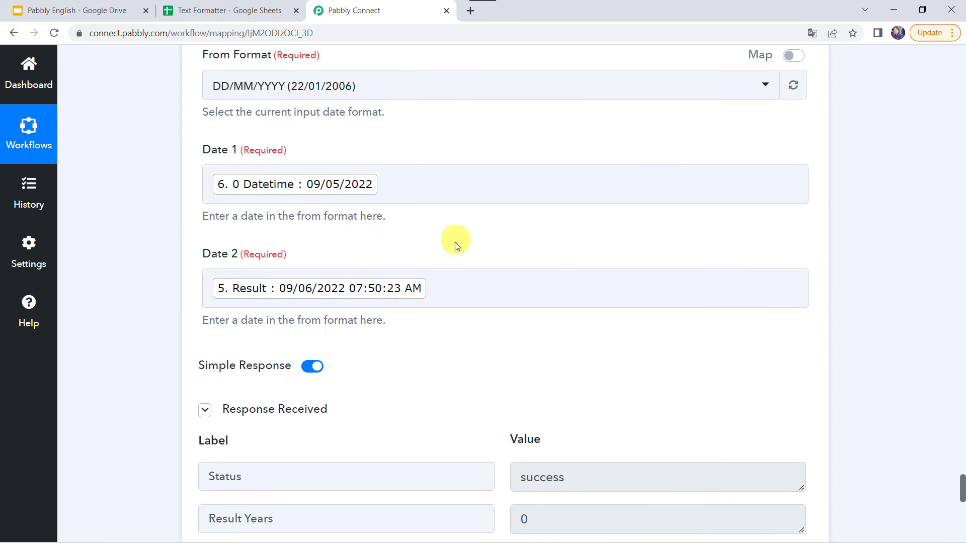
scroll(172, 412, up, 2)
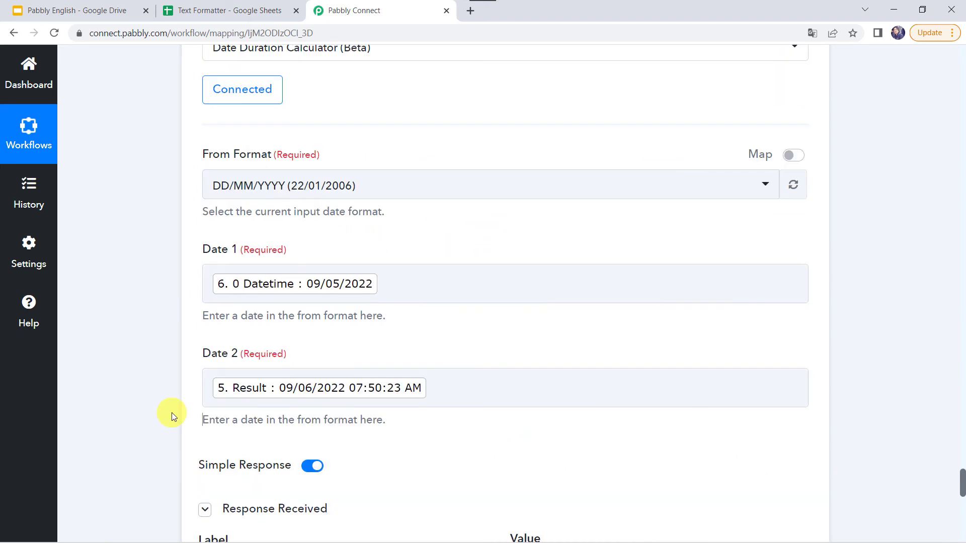
- Replace the mapped Result in Date 2 with the fixed date 15/06/2022
click(457, 385)
key(BackSpace)
scroll(457, 385, down, 3)
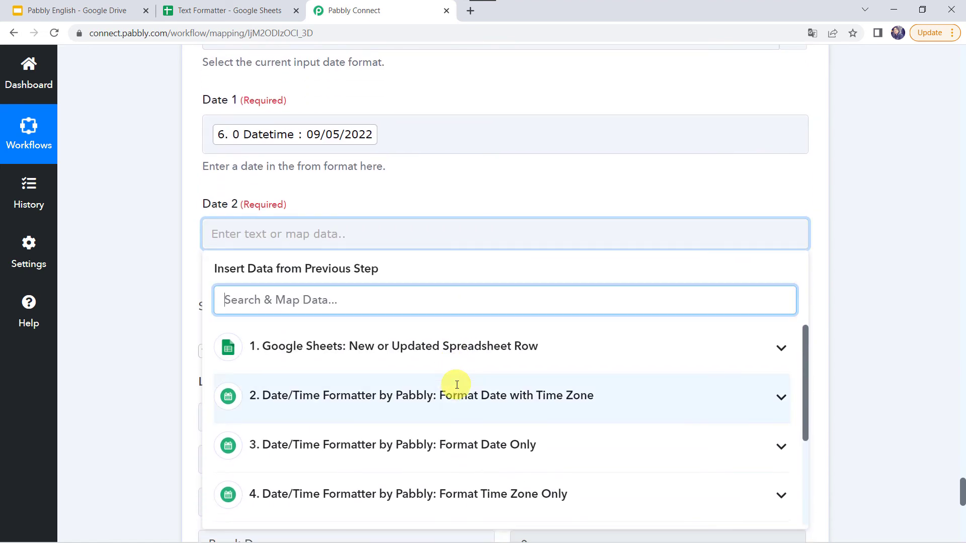
click(358, 239)
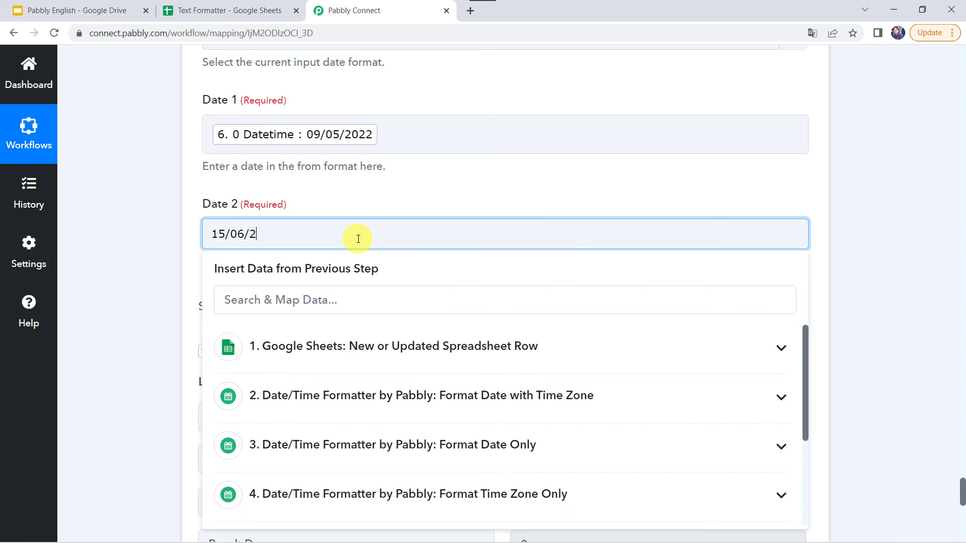
click(144, 298)
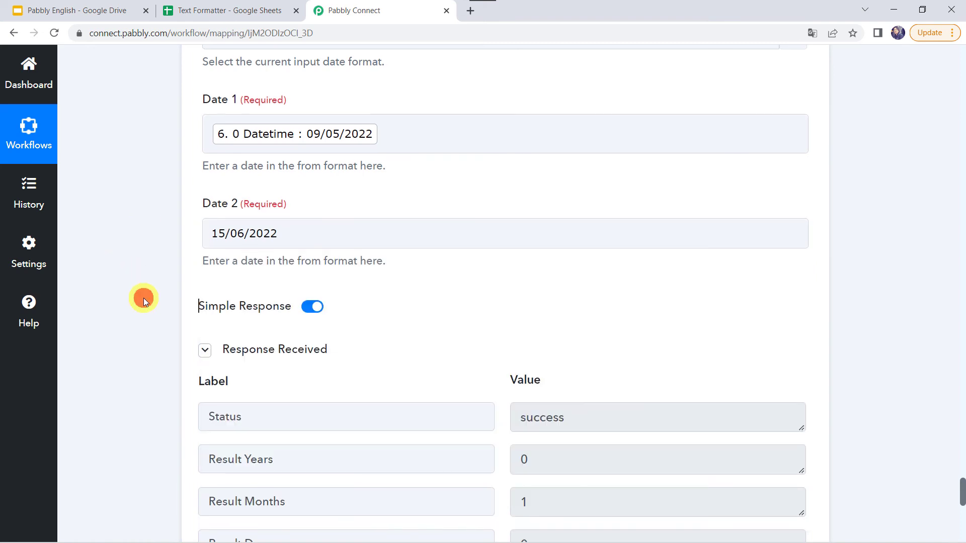
- Retest the step and review the response: 0 years, 1 month, 6 days, zero time
scroll(143, 298, down, 3)
scroll(159, 375, down, 5)
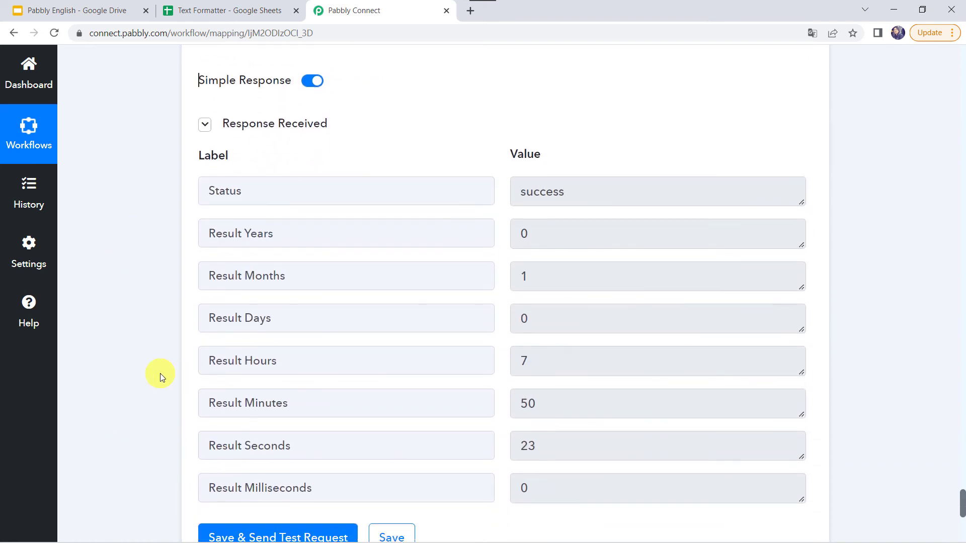
click(254, 302)
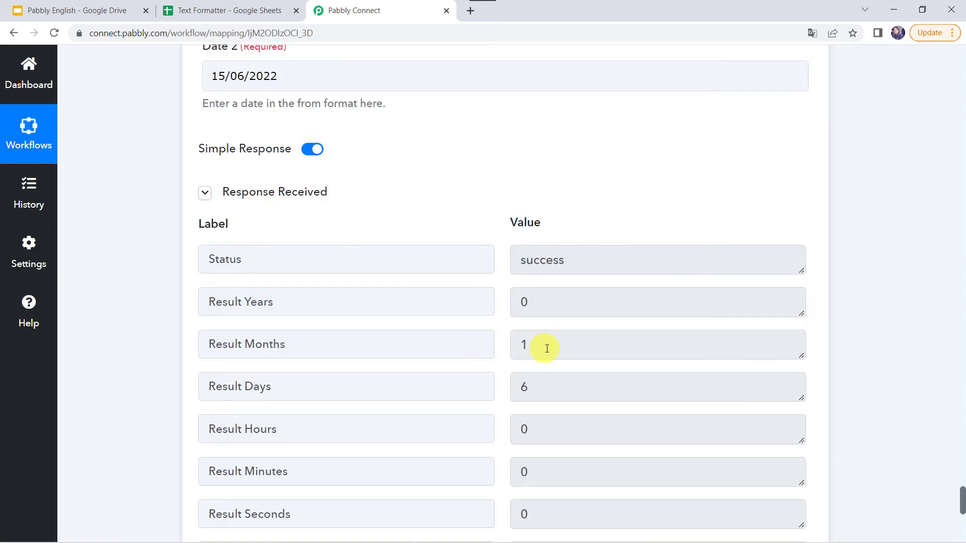
scroll(500, 384, up, 1)
scroll(500, 384, up, 3)
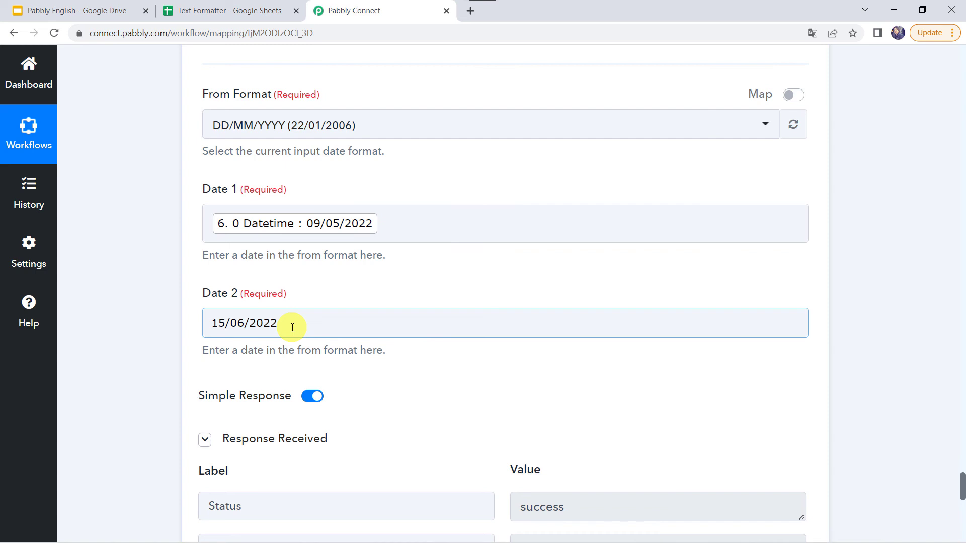
scroll(391, 343, down, 4)
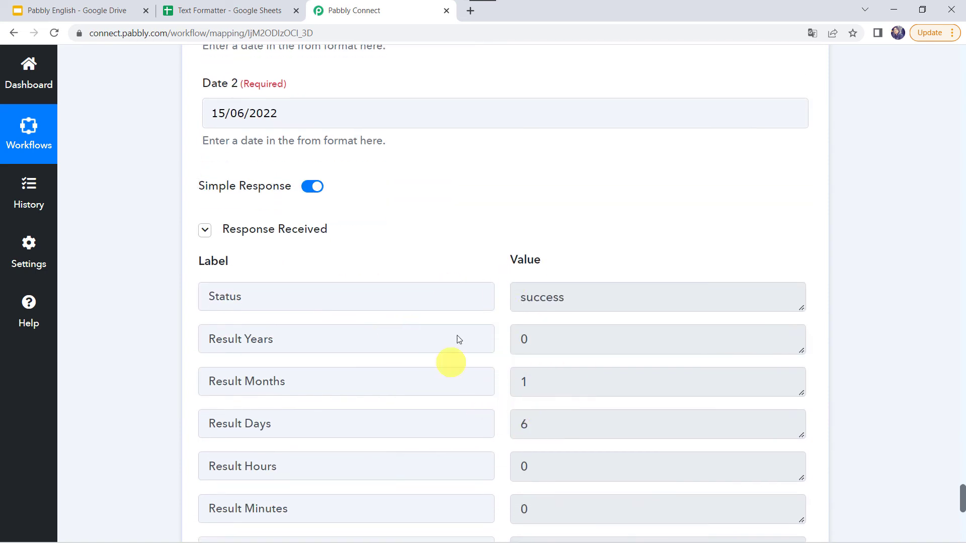
scroll(483, 377, down, 4)
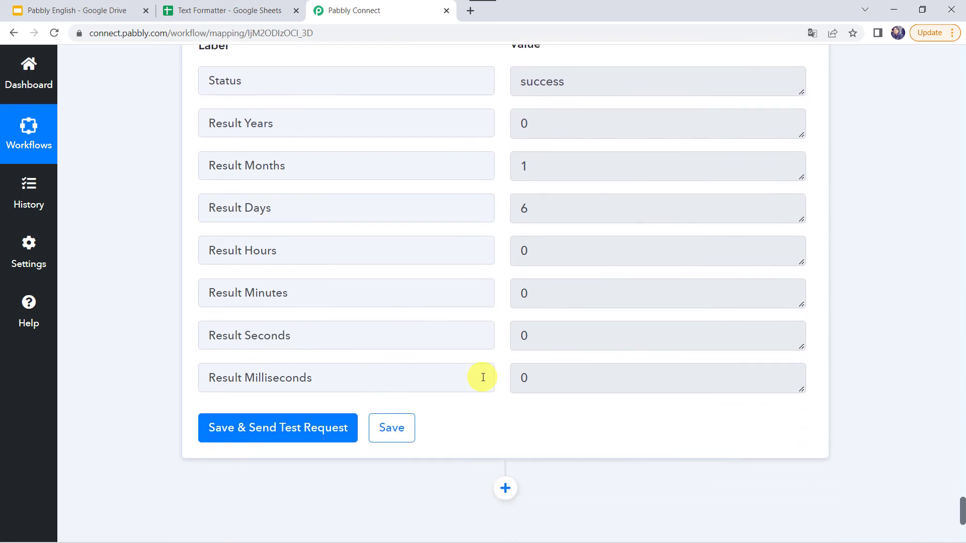
scroll(493, 316, up, 10)
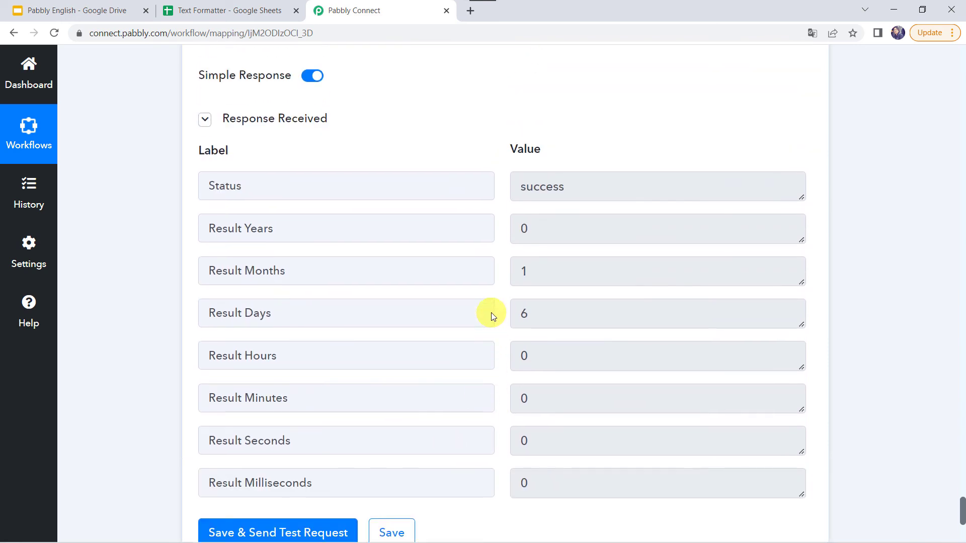
scroll(491, 313, up, 3)
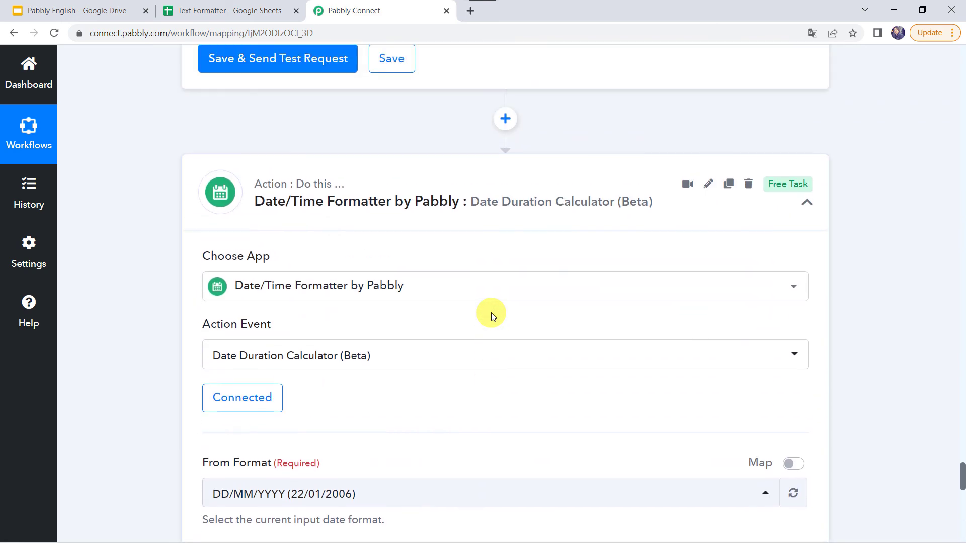
- Collapse the Date Duration Calculator, Modify Current Date, Current Date and Add/Subtract Time steps
click(506, 195)
scroll(505, 197, up, 20)
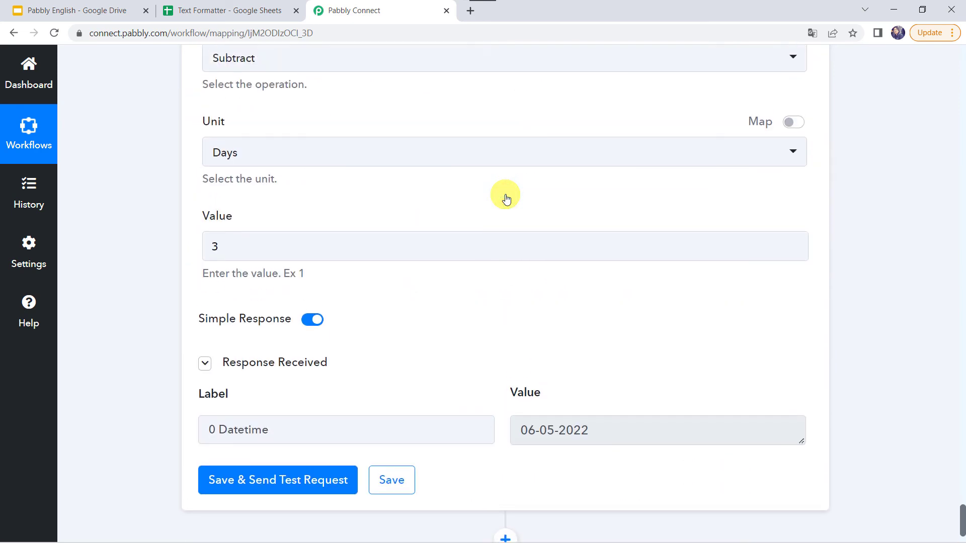
click(500, 228)
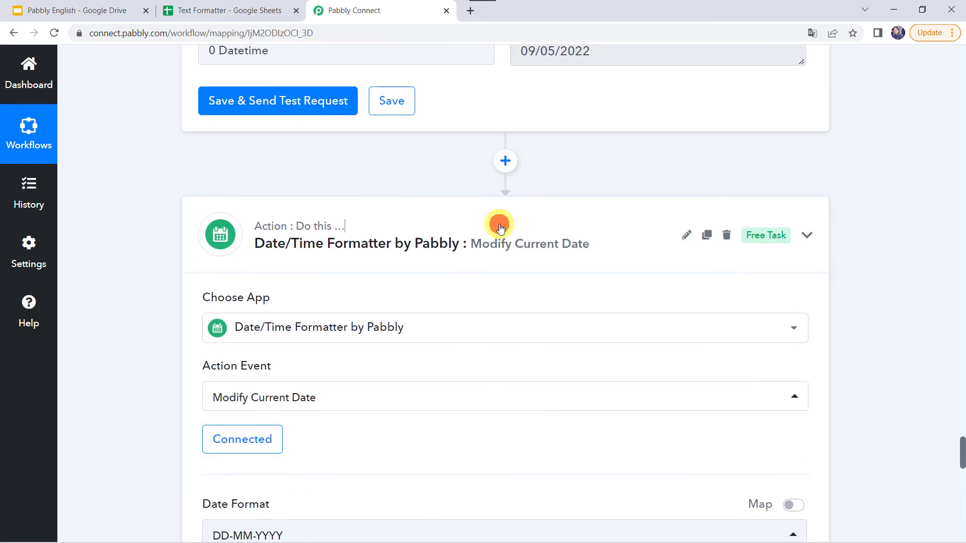
scroll(500, 228, up, 5)
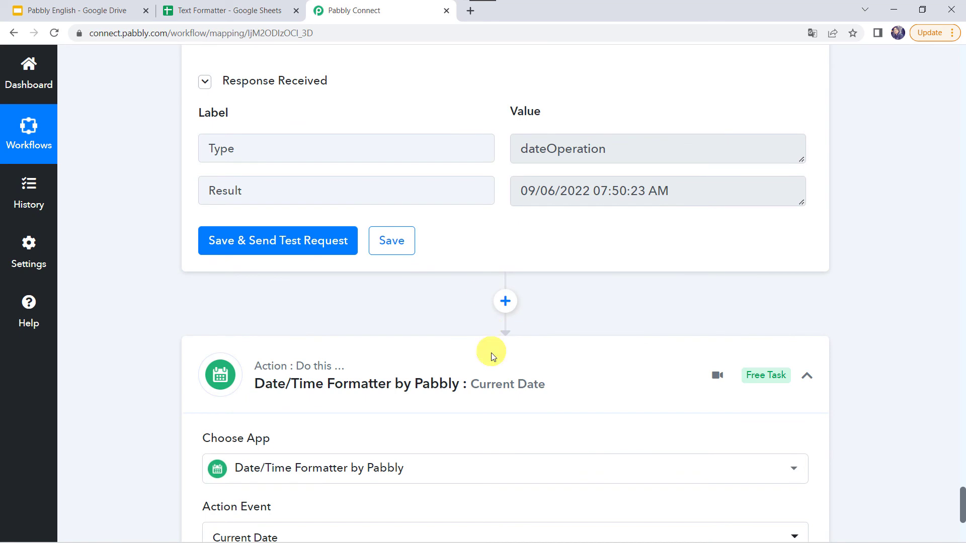
click(491, 371)
scroll(492, 377, up, 8)
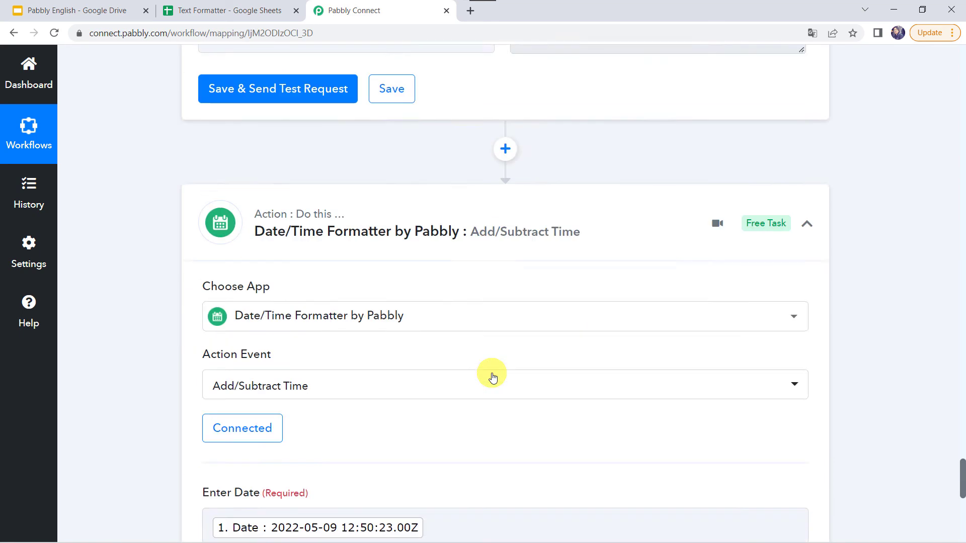
click(520, 339)
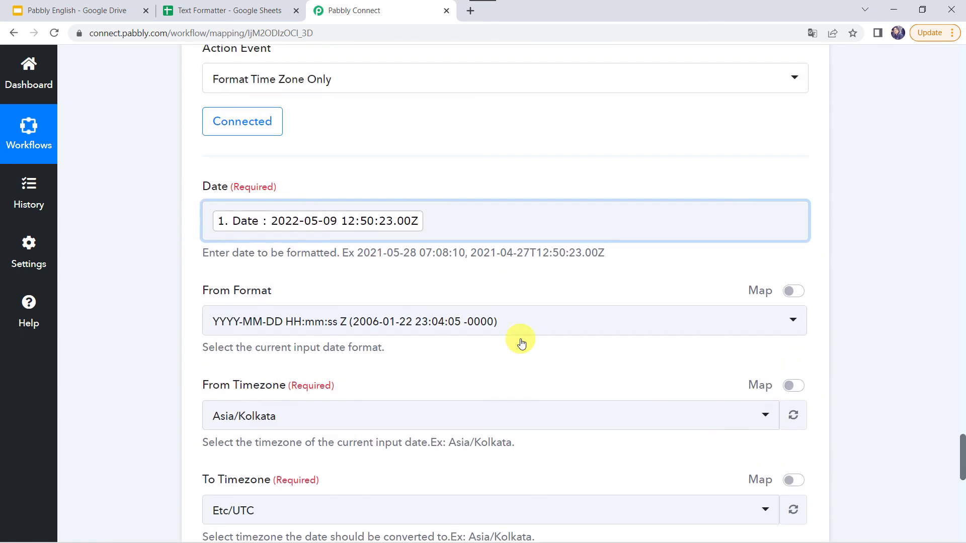
scroll(518, 339, up, 7)
- Collapse the Format Time Zone Only, Format Date Only, Format Date with Time Zone and Google Sheets trigger steps
click(546, 284)
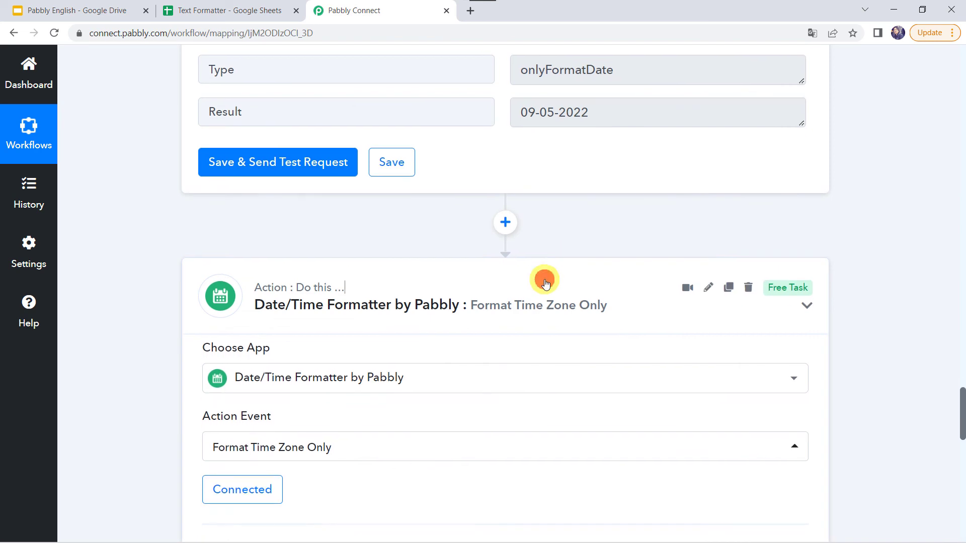
scroll(547, 279, up, 5)
click(531, 272)
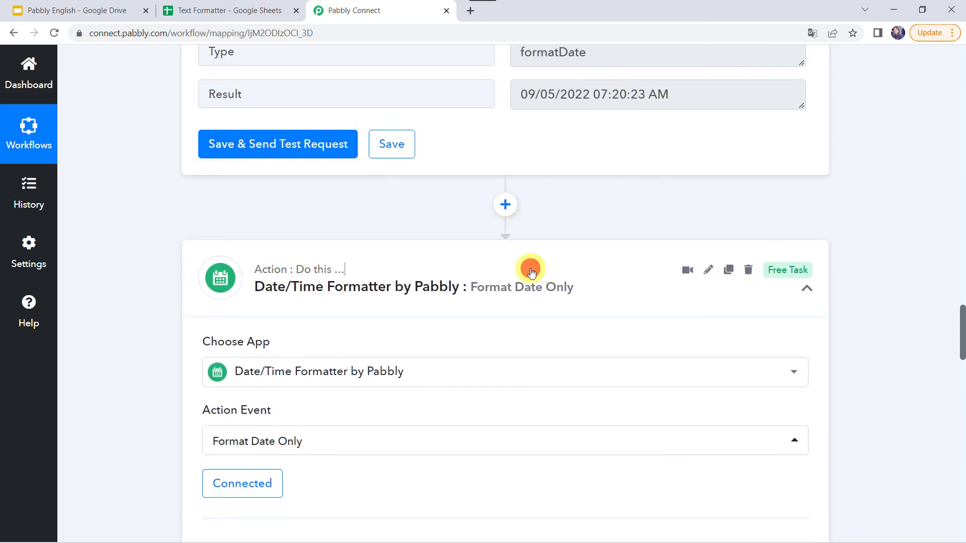
scroll(532, 274, up, 5)
scroll(528, 267, up, 7)
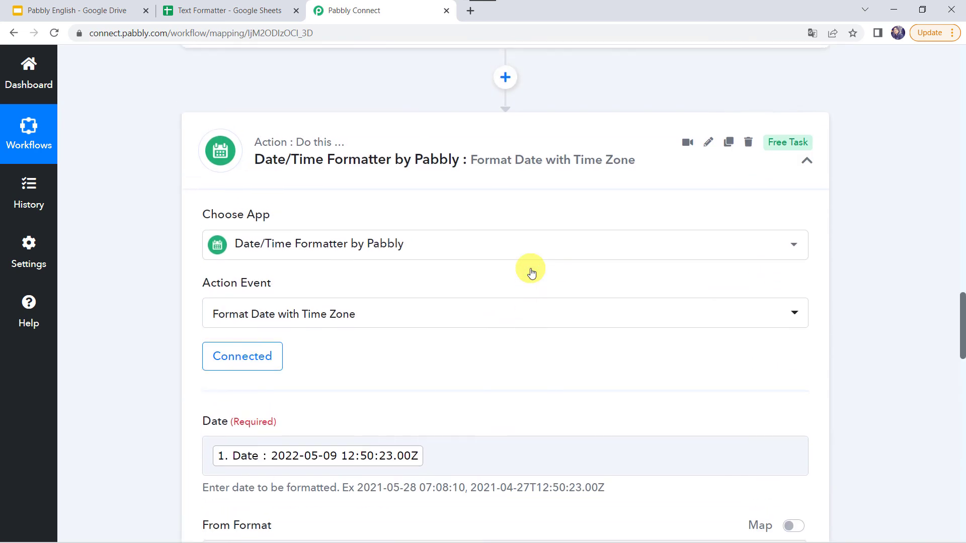
click(511, 342)
scroll(510, 343, up, 15)
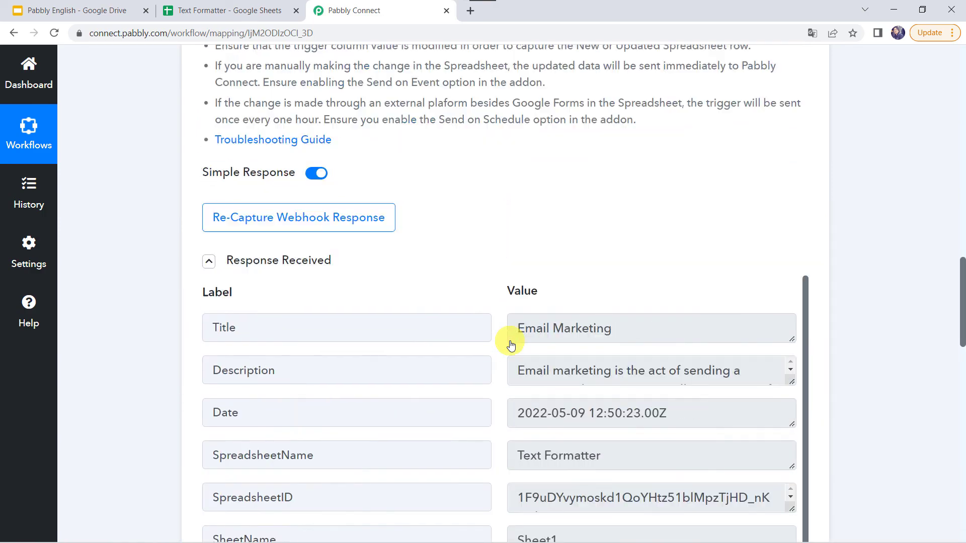
scroll(319, 190, up, 5)
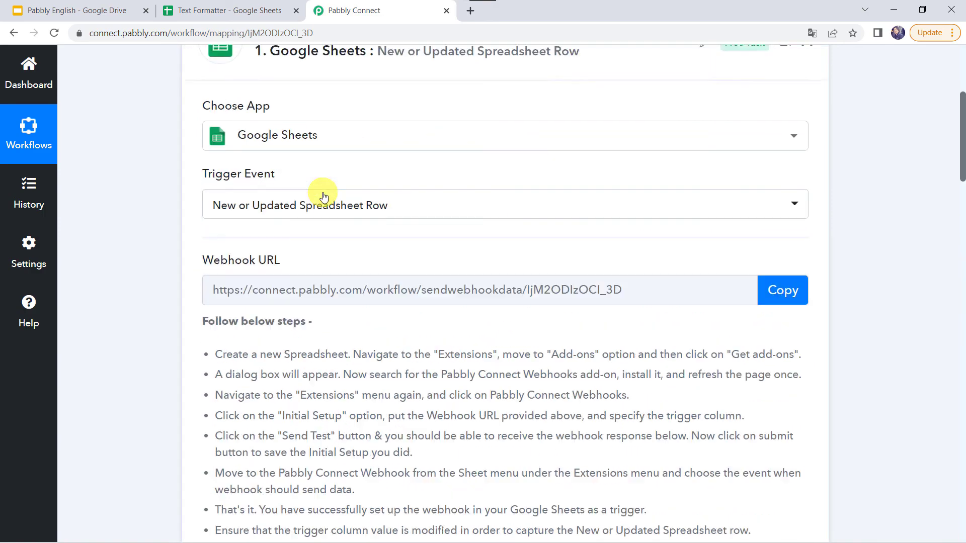
click(453, 231)
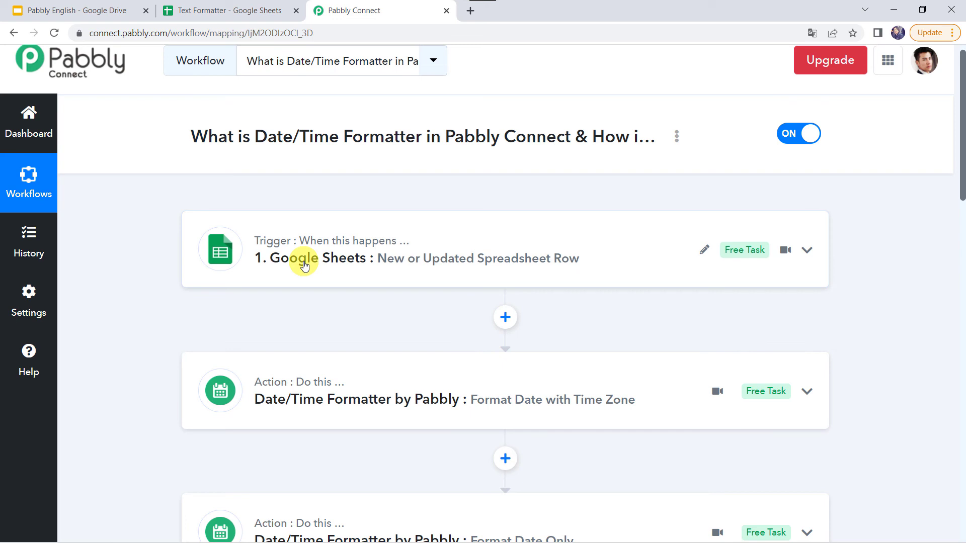
scroll(508, 290, down, 3)
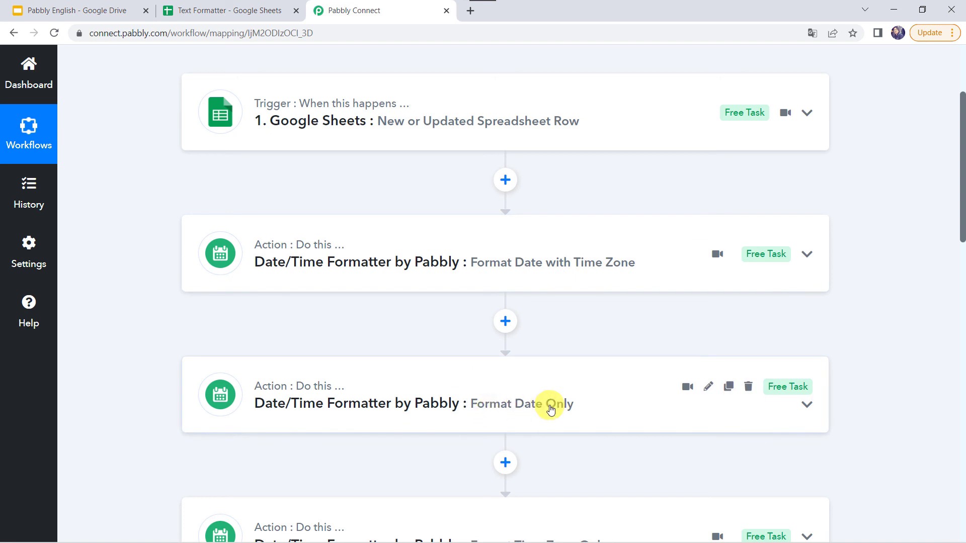
scroll(550, 410, down, 5)
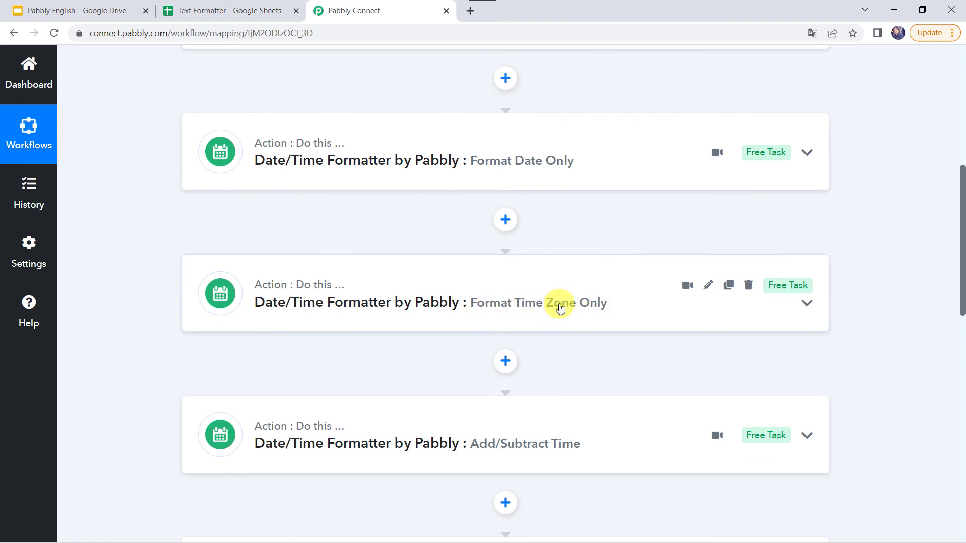
scroll(560, 308, down, 2)
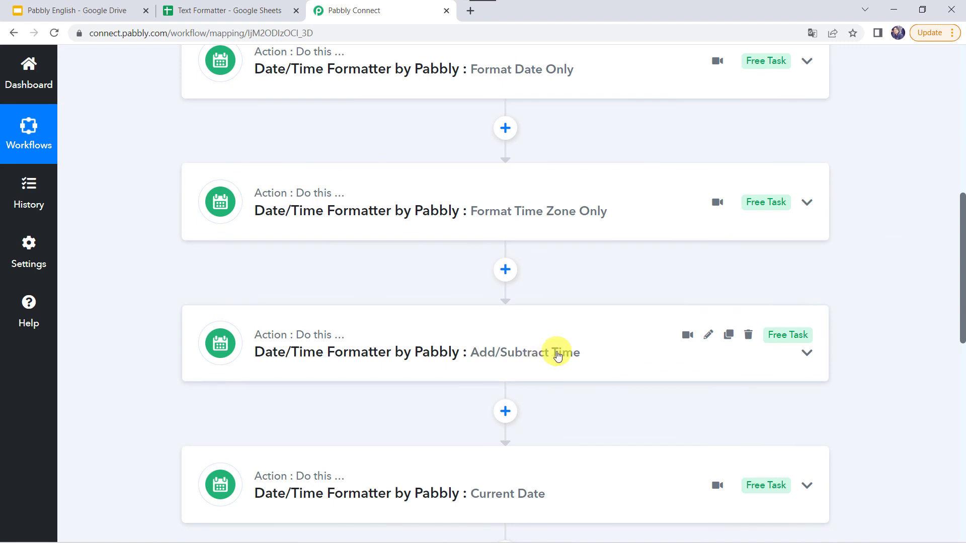
scroll(557, 356, down, 3)
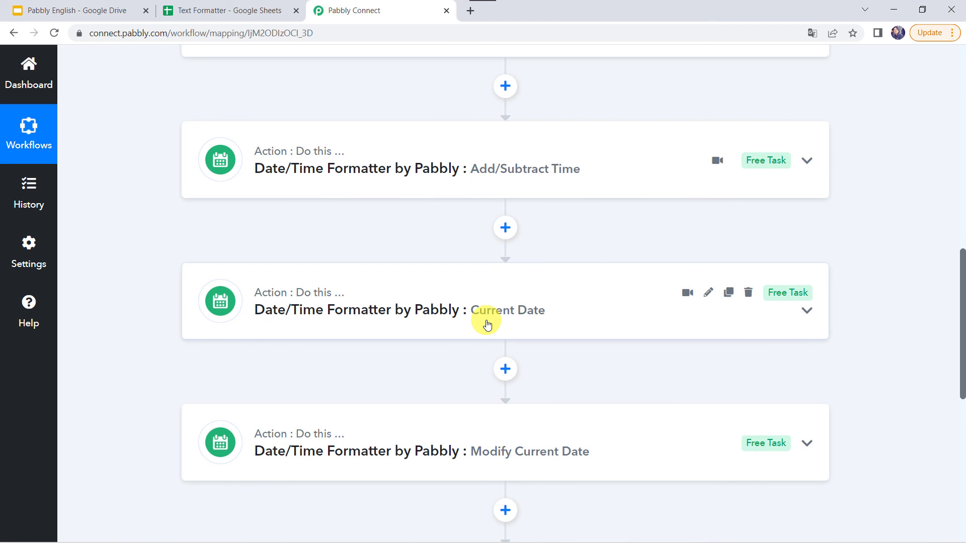
scroll(487, 324, down, 2)
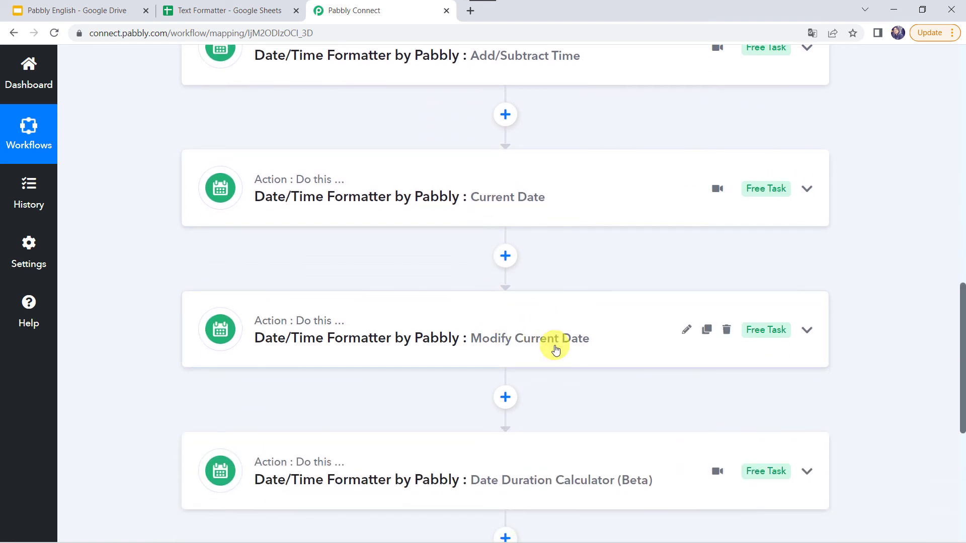